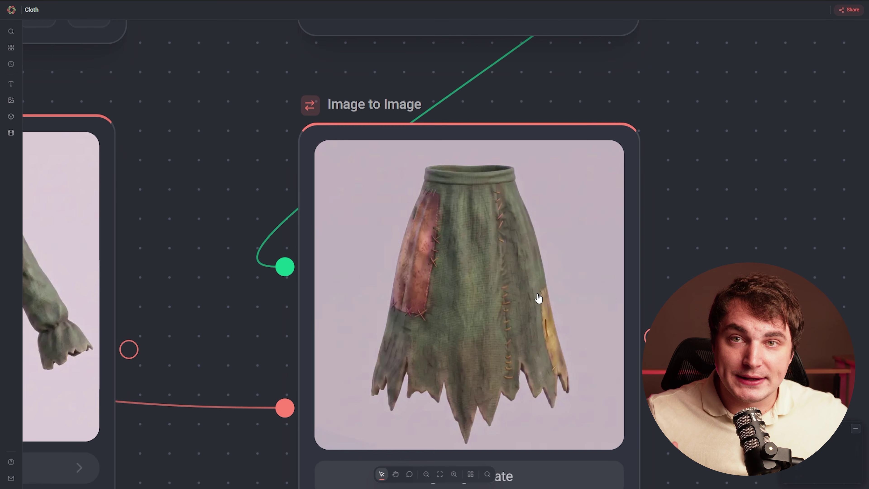
scroll(373, 258, "down", 8)
left_click_drag(331, 337, 350, 341)
middle_click_drag(349, 340, 406, 328)
scroll(425, 357, "down", 4)
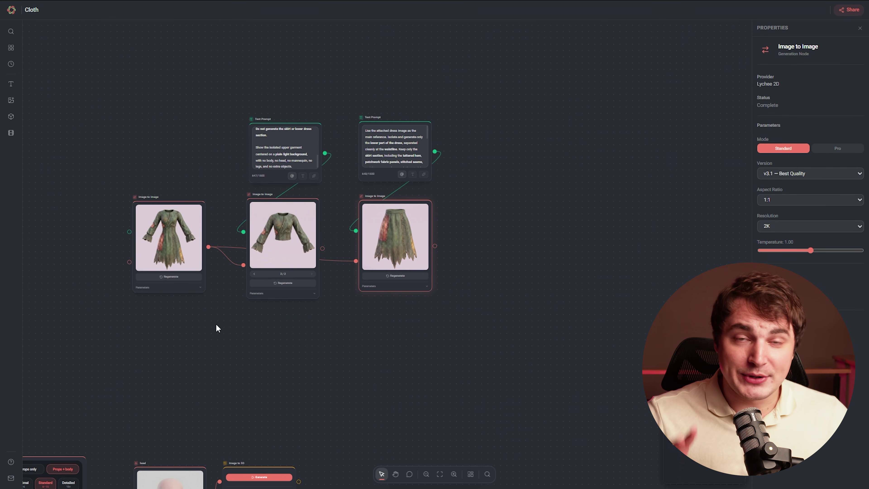
middle_click_drag(224, 316, 398, 332)
scroll(396, 336, "up", 3)
middle_click_drag(582, 364, 440, 377)
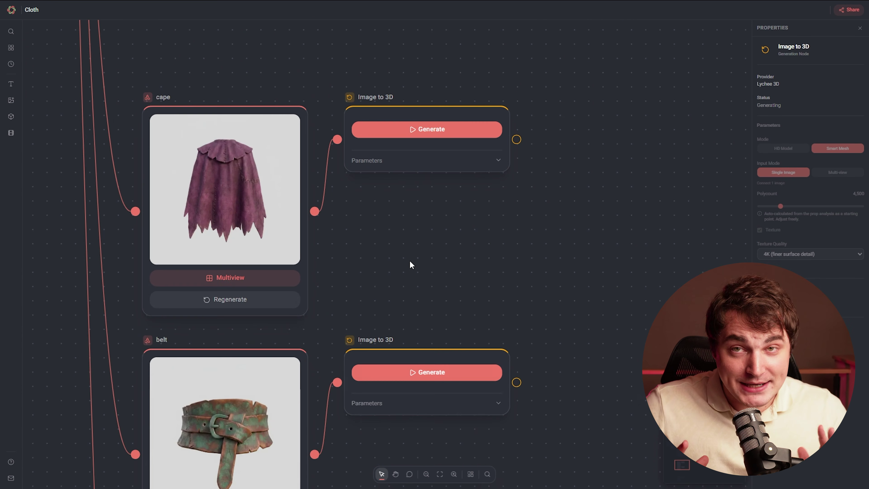
Start generating 3D models from the cape and belt images.
left_click(412, 197)
scroll(441, 336, "down", 4)
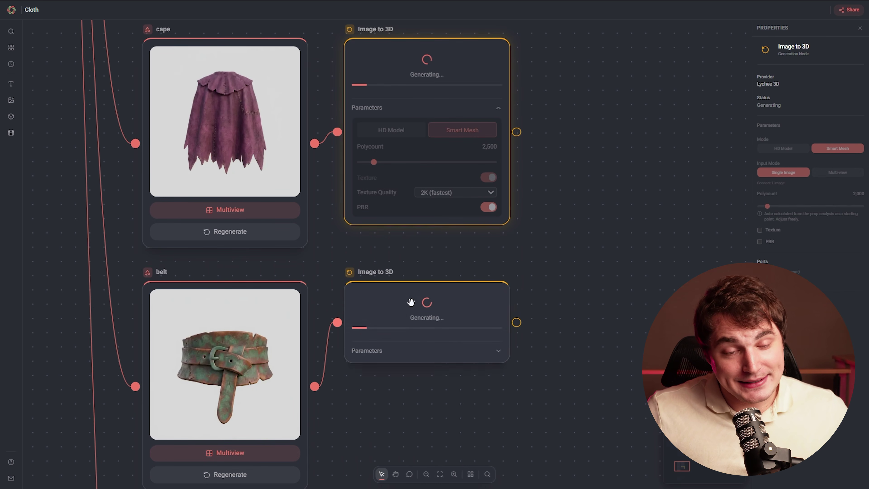
scroll(426, 339, "down", 10)
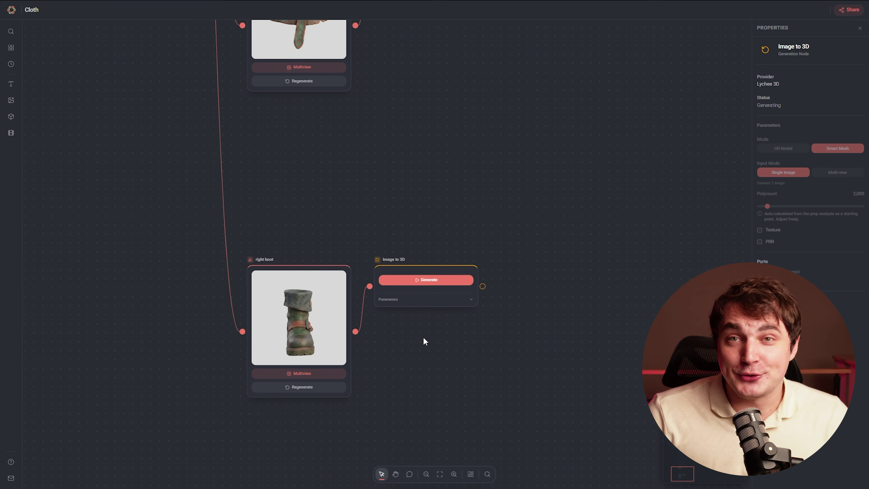
Generate a Smart Mesh 3D model from the right boot image.
scroll(423, 337, "up", 3, "ctrl")
left_click(408, 258)
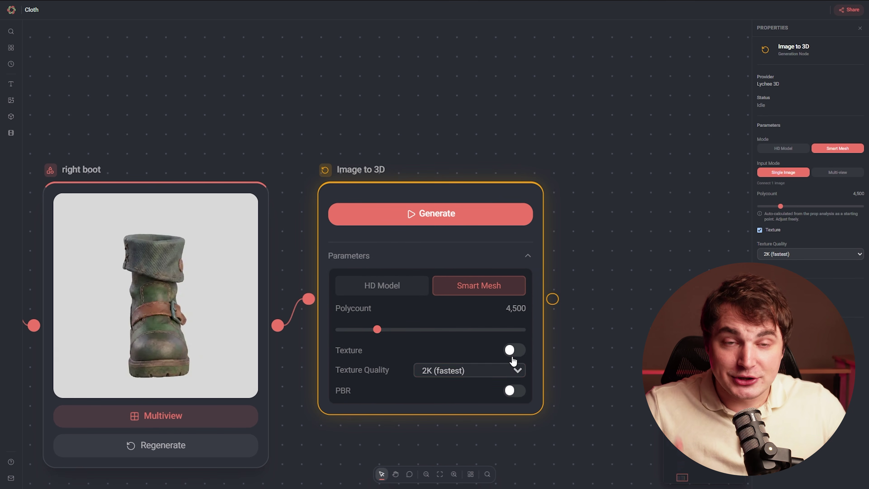
left_click(423, 215)
Find the finished head model among the Image to 3D nodes and examine it in the 3D preview.
scroll(424, 219, "down", 3, "ctrl")
scroll(404, 336, "down", 3)
scroll(412, 349, "up", 10)
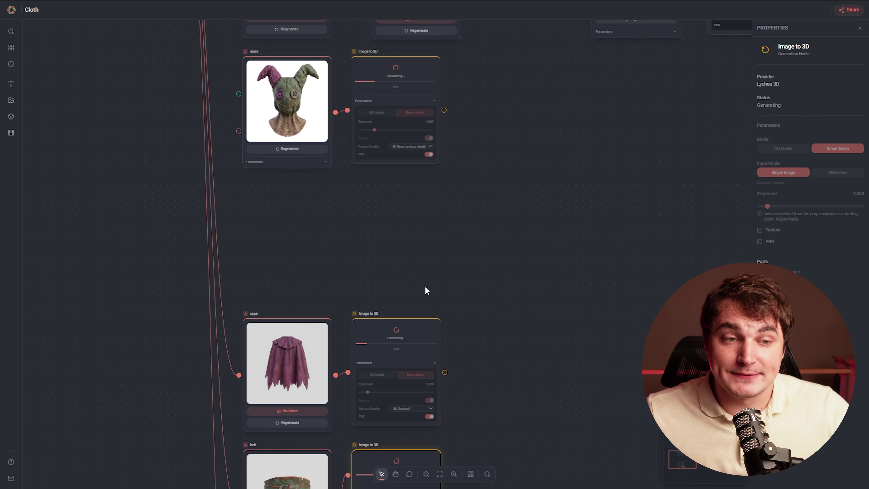
scroll(426, 290, "down", 3, "ctrl")
scroll(446, 287, "up", 2)
scroll(475, 287, "up", 8, "ctrl")
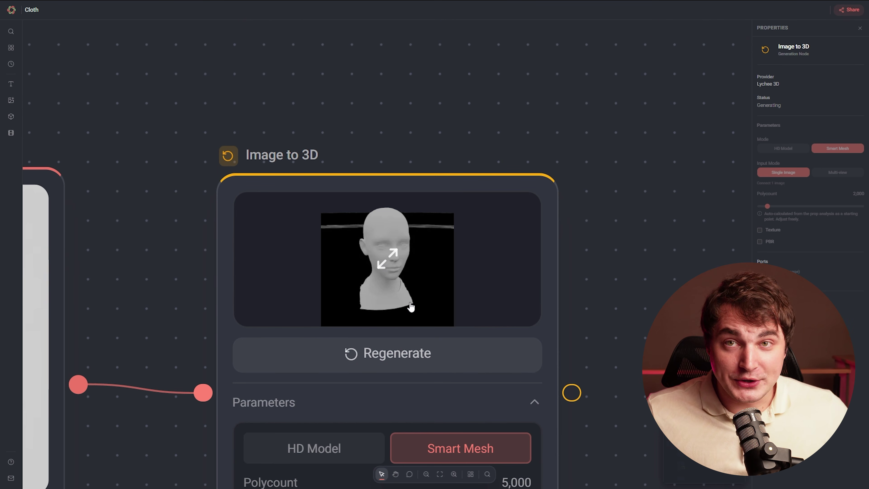
left_click(386, 260)
left_click_drag(493, 262, 529, 247)
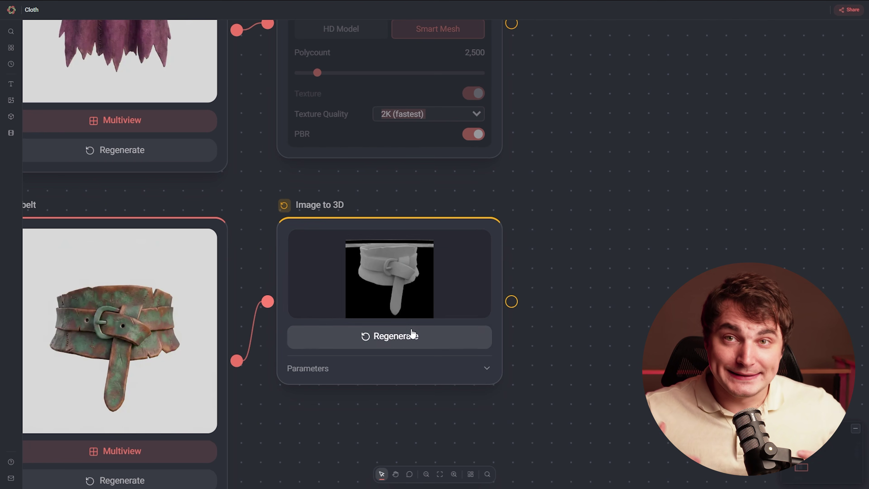
Examine the generated belt, boot and mask from several angles in the 3D preview, switching from mesh to textured display.
left_click(395, 283)
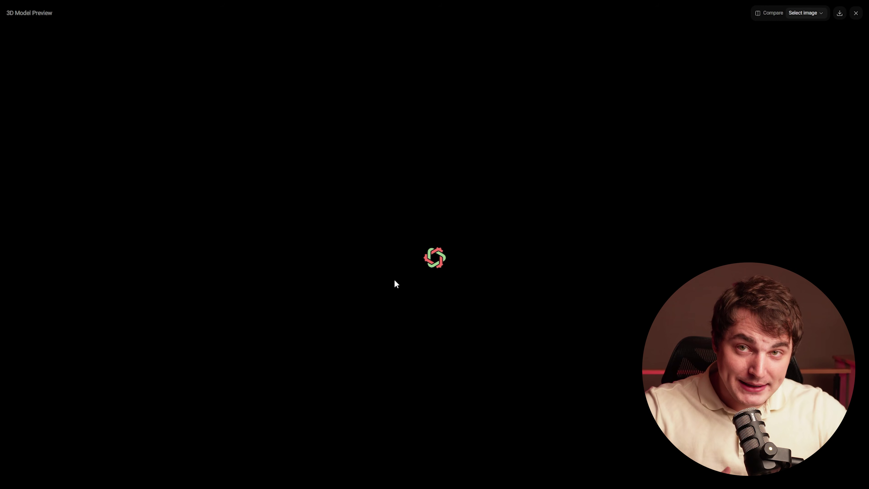
left_click_drag(463, 432, 425, 196)
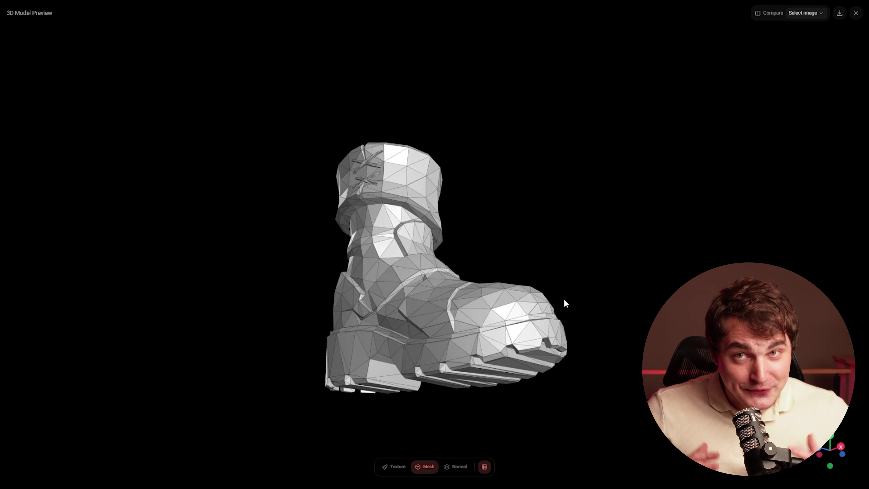
left_click_drag(564, 305, 468, 340)
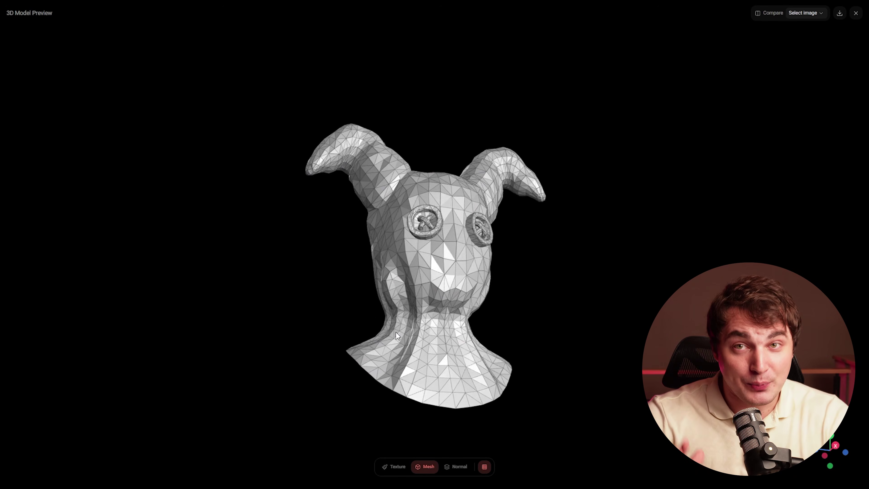
left_click_drag(396, 333, 527, 363)
left_click(394, 467)
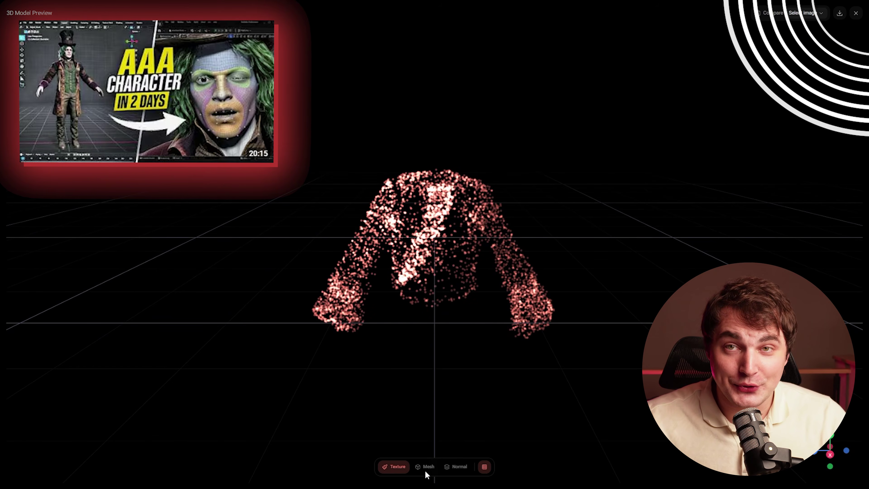
Examine the upper garment as a mesh in the 3D preview and look over the export and skirt variation nodes.
left_click(422, 473)
left_click_drag(410, 342, 343, 345)
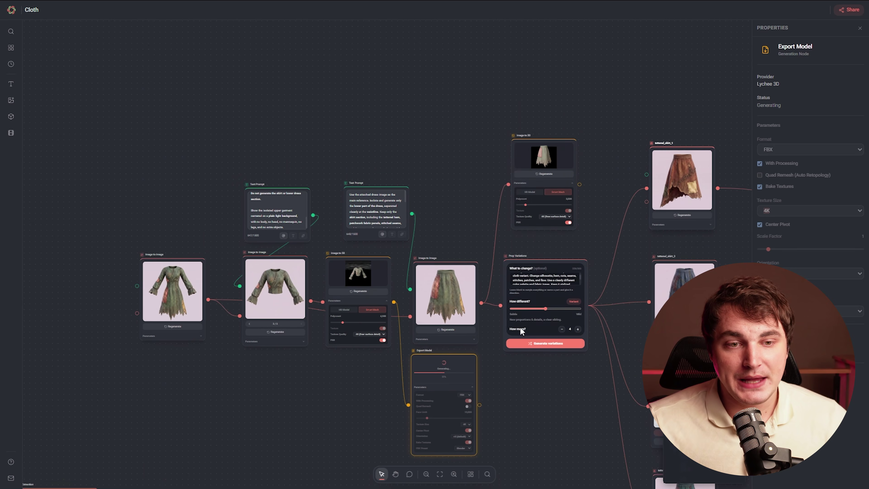
scroll(524, 340, "down", 3)
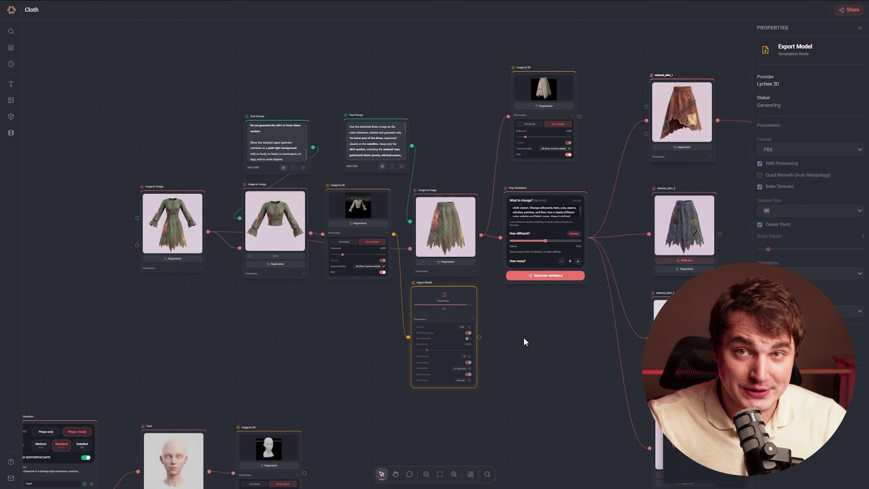
scroll(523, 340, "up", 5)
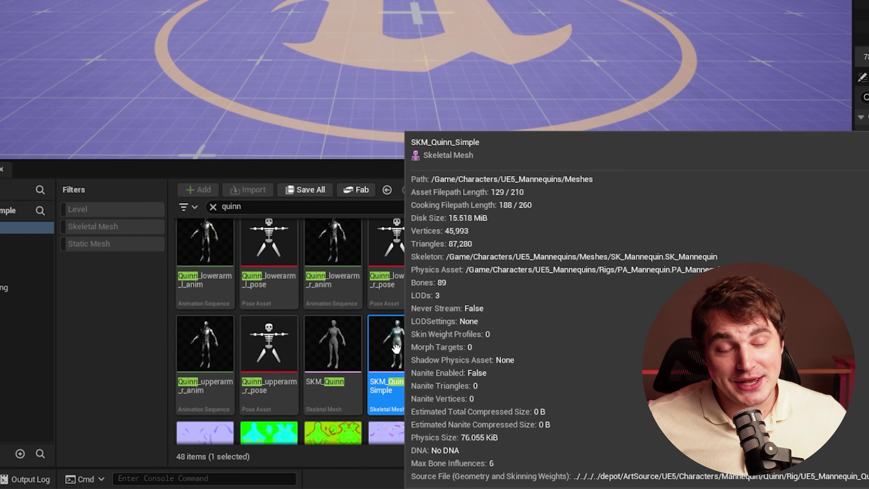
Switch to Unreal Engine and open the asset actions for the SKM_Quinn_Simple skeletal mesh.
right_click(396, 349)
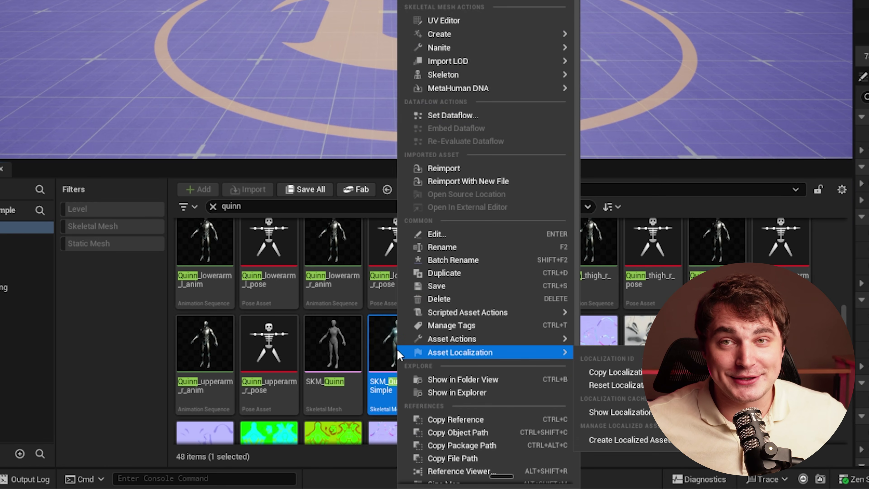
mouse_move(466, 336)
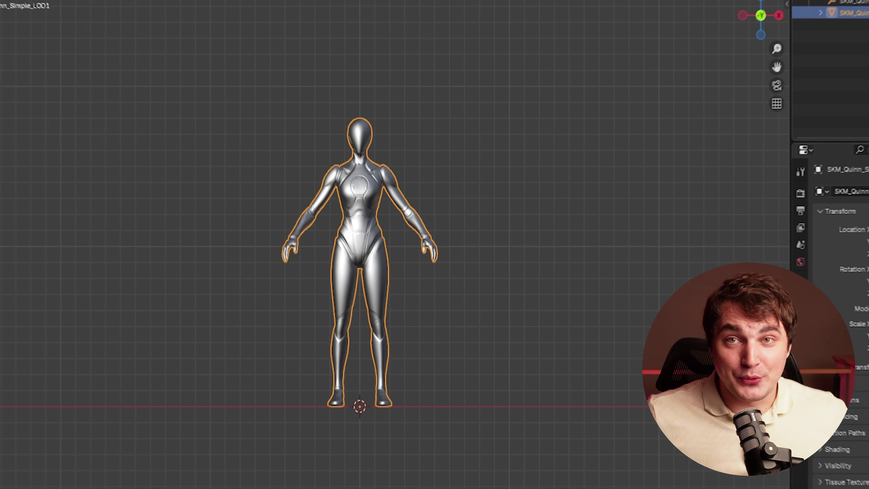
Switch to Blender, delete the surplus imported Quinn object and rename the SKM_Quinn_Simple_LOD1 mesh as base.
left_click(796, 43)
key("Delete")
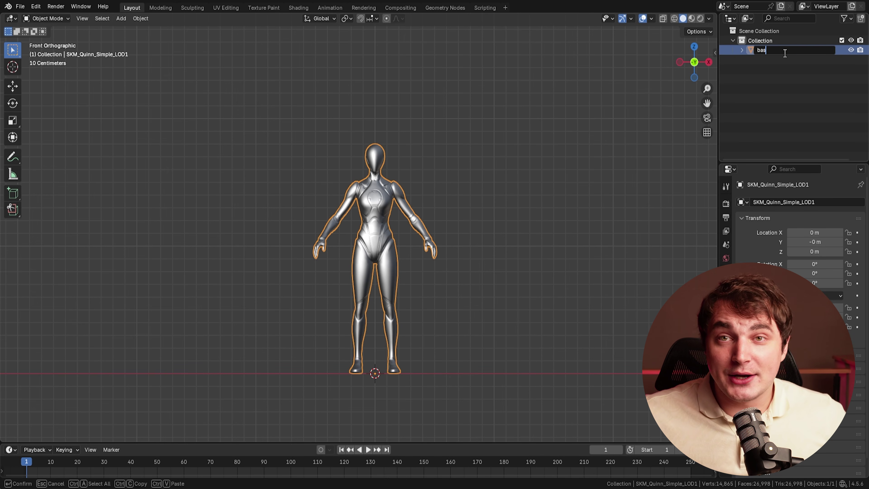
type("e")
key("Return")
key("KP_Decimal")
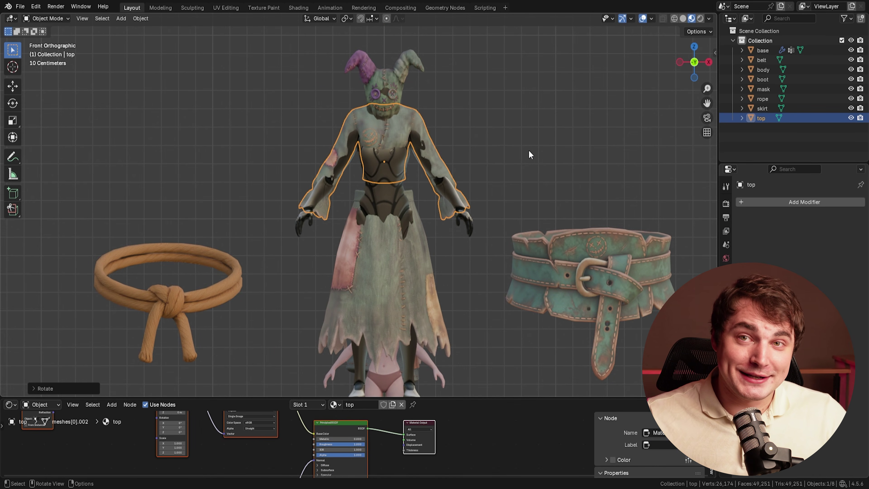
Move the top vertically into place on the mannequin's torso and scale it to fit.
middle_click_drag(528, 153, 411, 283)
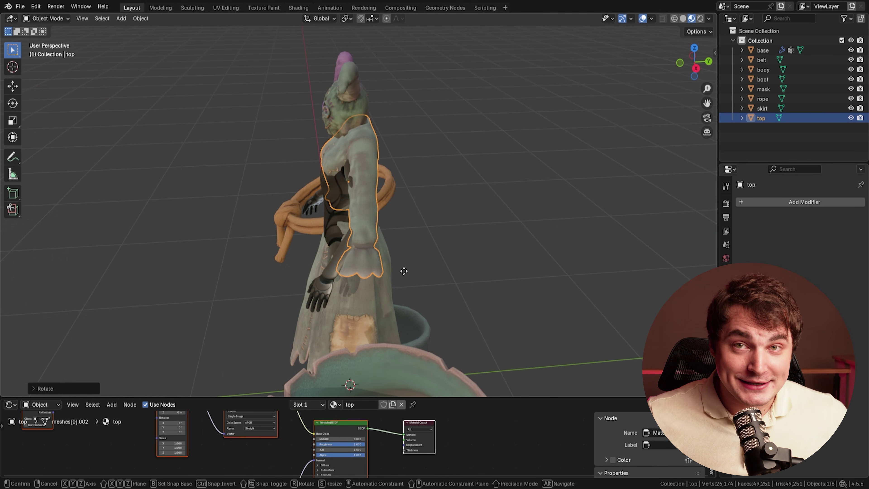
key("KP_1")
key("g")
key("z")
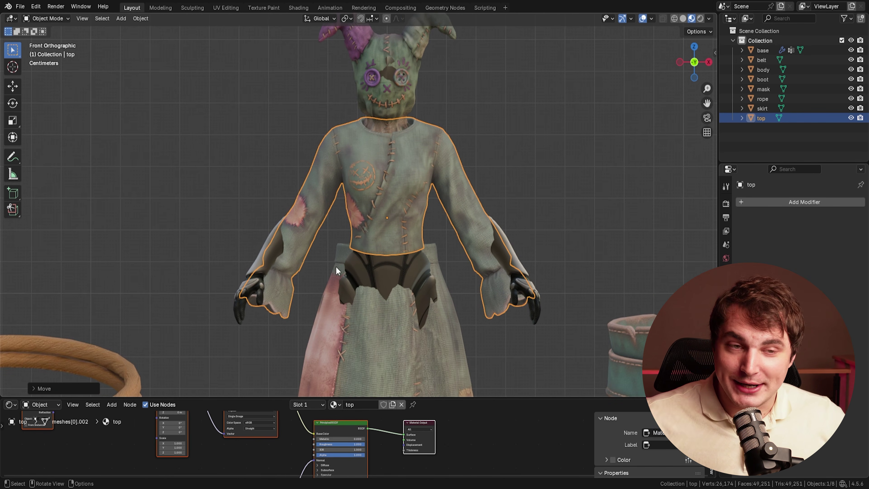
key("s")
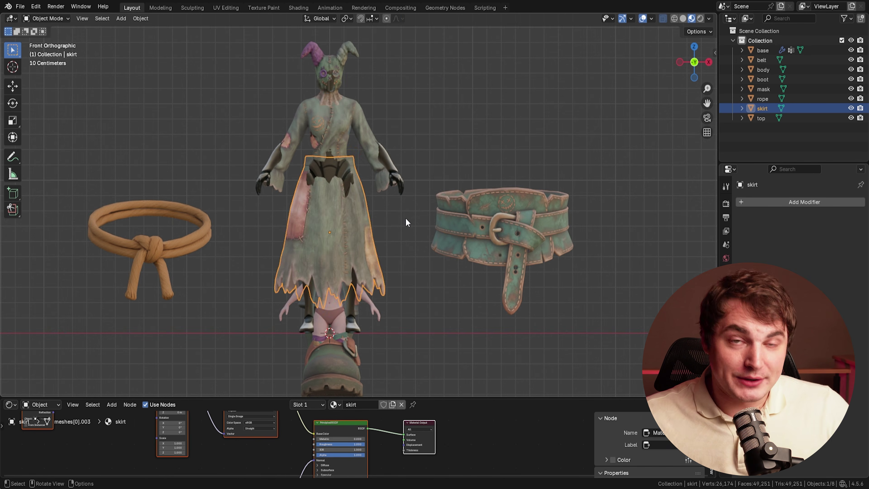
Raise the skirt to the mannequin's waist, about 0.066 m along the Z axis.
key("g")
key("z")
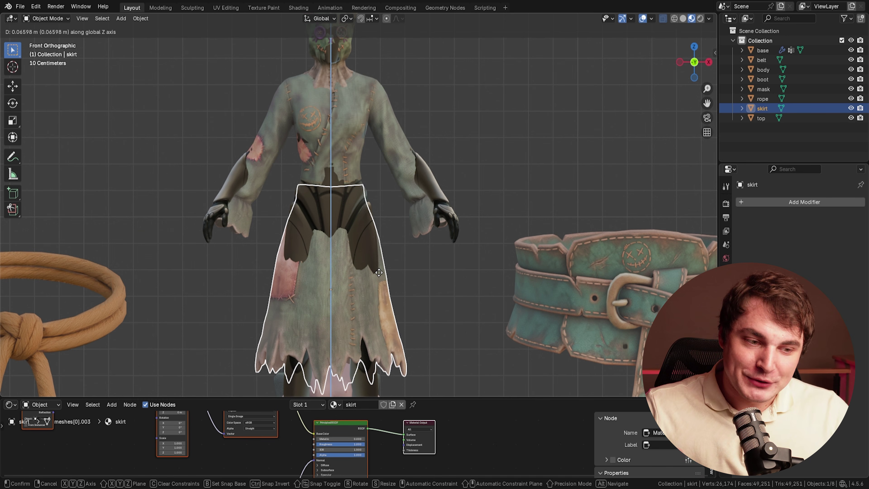
left_click(379, 273)
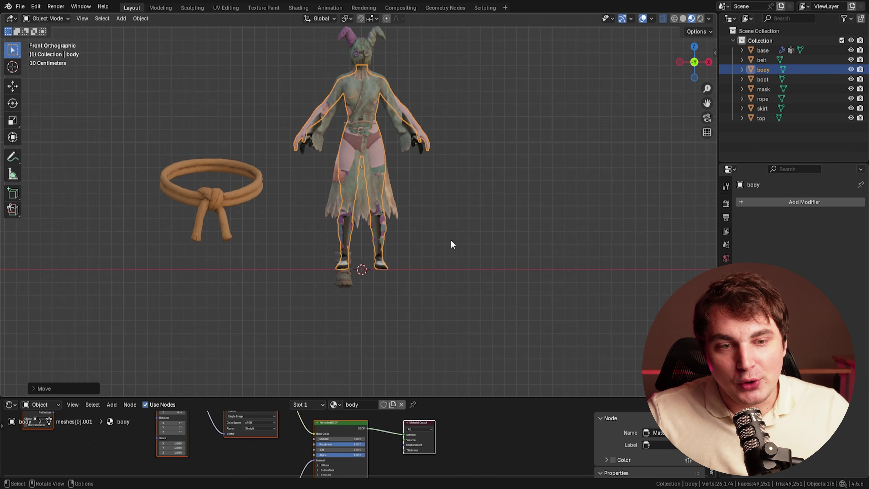
Shift the body along the Y axis in the right side view to line it up with the outfit.
key("KP_Decimal")
middle_click_drag(411, 279, 299, 284)
key("KP_3")
scroll(331, 165, "up", 4)
left_click(332, 165)
left_click(332, 165)
key("g")
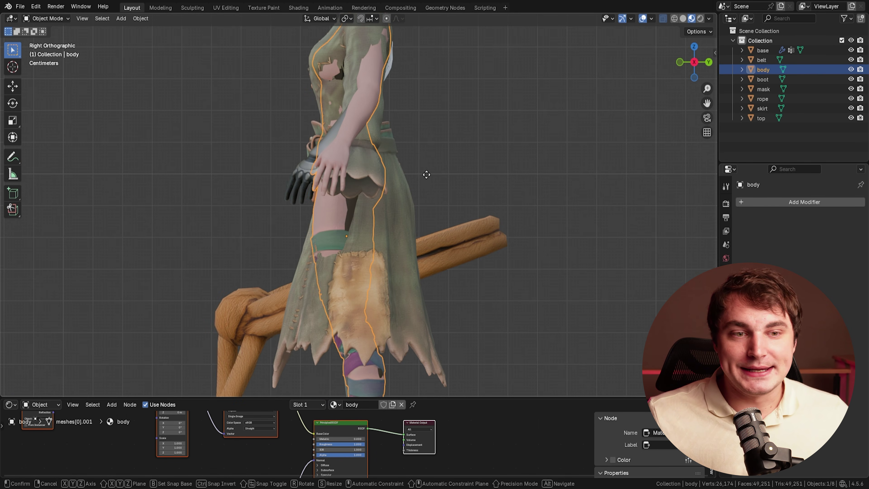
key("y")
left_click(409, 183)
Select the skirt and shift it along the Y axis in side view to align it with the body.
scroll(356, 247, "down", 4)
left_click(357, 247)
scroll(407, 253, "up", 4)
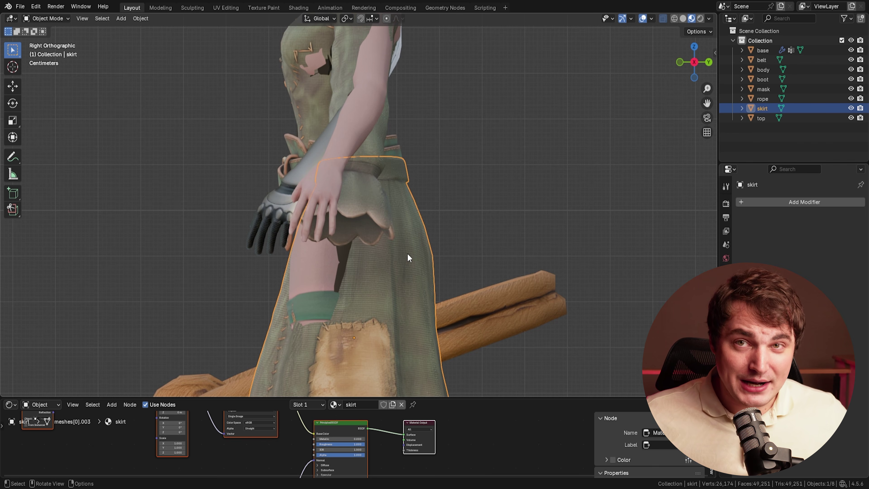
key("g")
key("y")
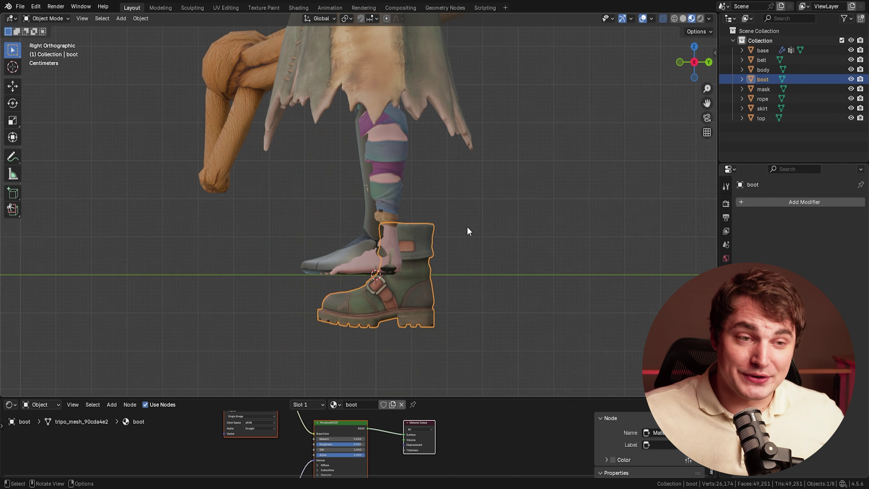
Move the boot about -0.071 m along Y and shift it along X in front view to align it with the foot.
key("y")
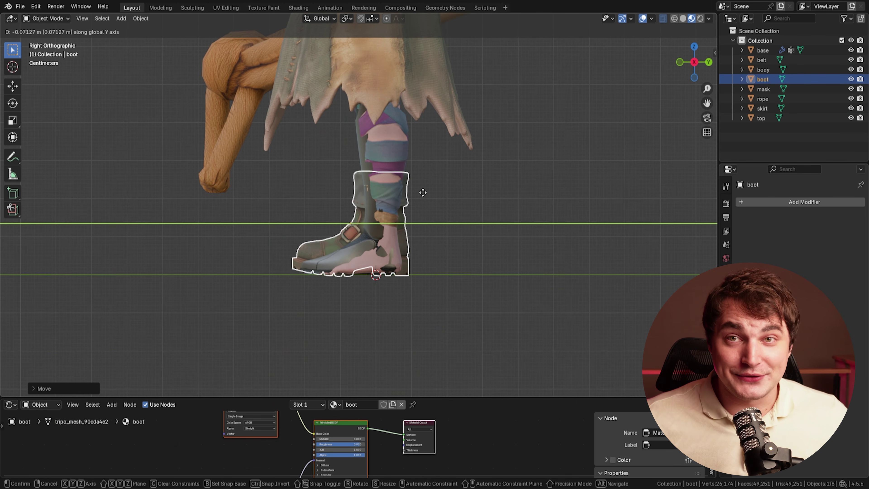
key("KP_1")
key("x")
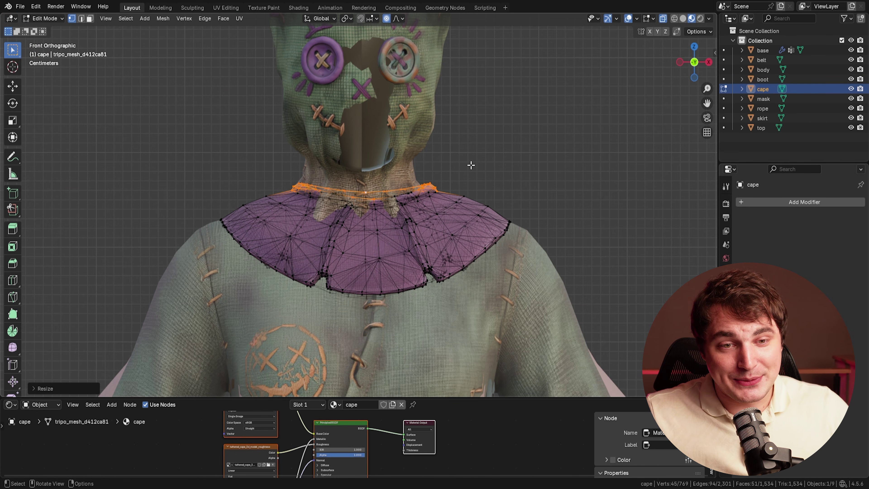
Scale the cape's neckline vertices along X and then uniformly by about 1.09 with proportional editing, and leave Edit Mode.
key("s")
key("x")
middle_click_drag(482, 163, 491, 218)
key("s")
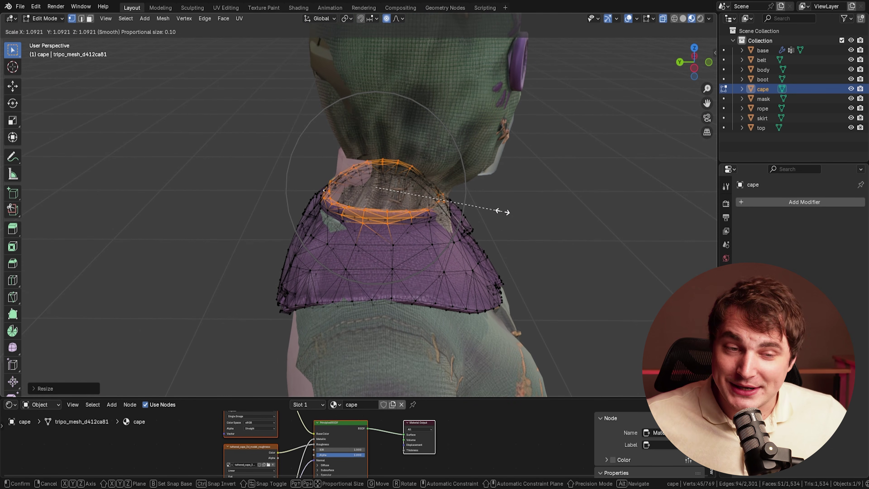
key("Tab")
middle_click_drag(504, 210, 503, 248)
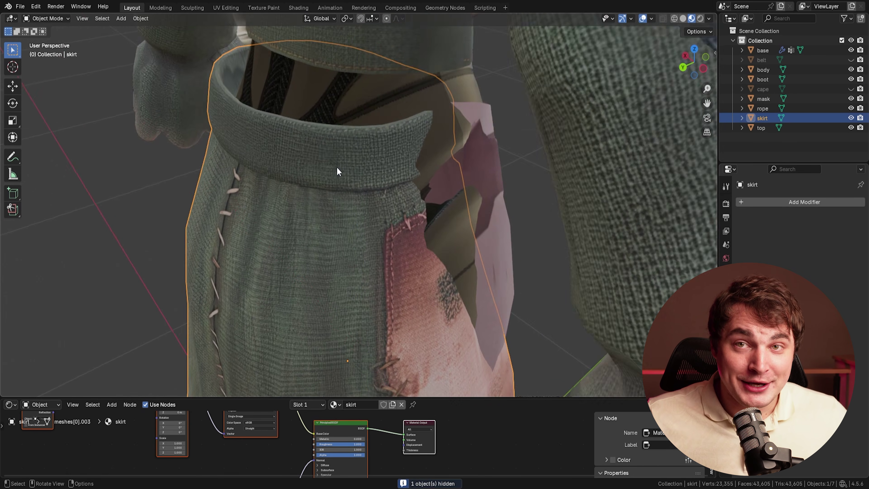
Reposition the skirt along the Y axis so its waistband sits around the mannequin's hips.
key("g")
key("y")
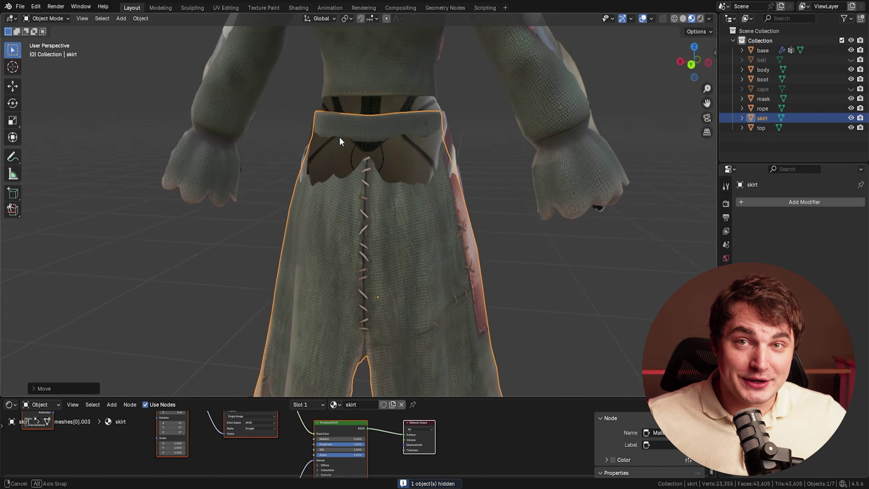
middle_click_drag(340, 136, 445, 141)
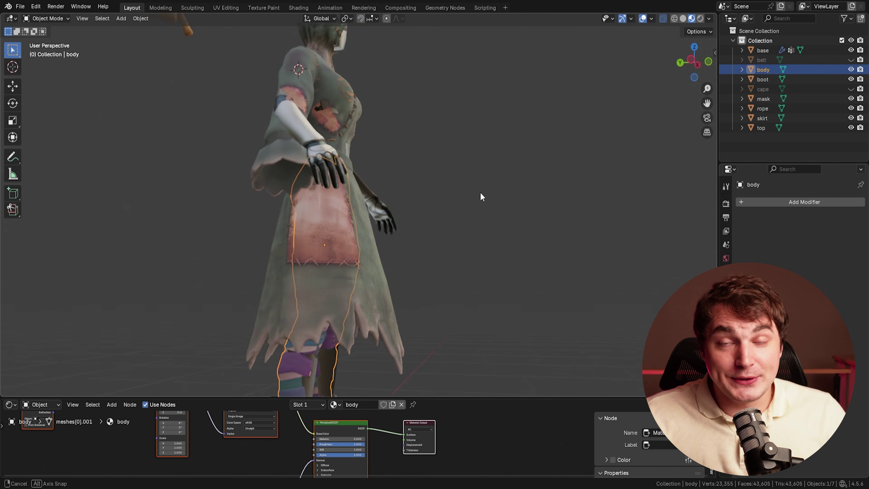
middle_click_drag(481, 194, 622, 198)
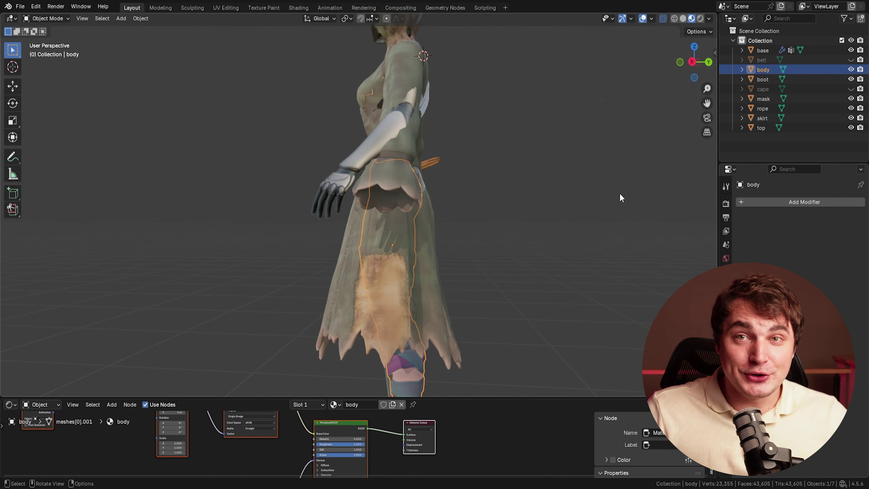
key("KP_1")
key("KP_3")
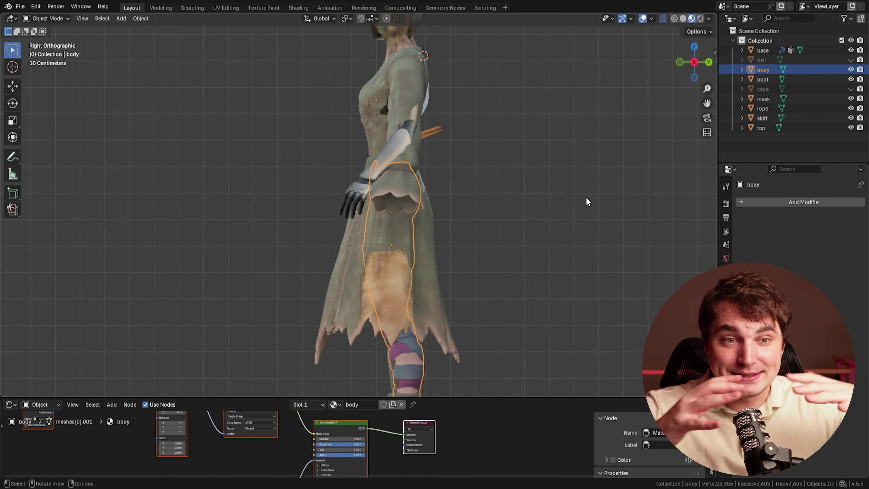
In the body's Edit Mode, select the hip and upper-thigh vertices in side view.
scroll(453, 237, "up", 4)
left_click_drag(171, 152, 476, 271)
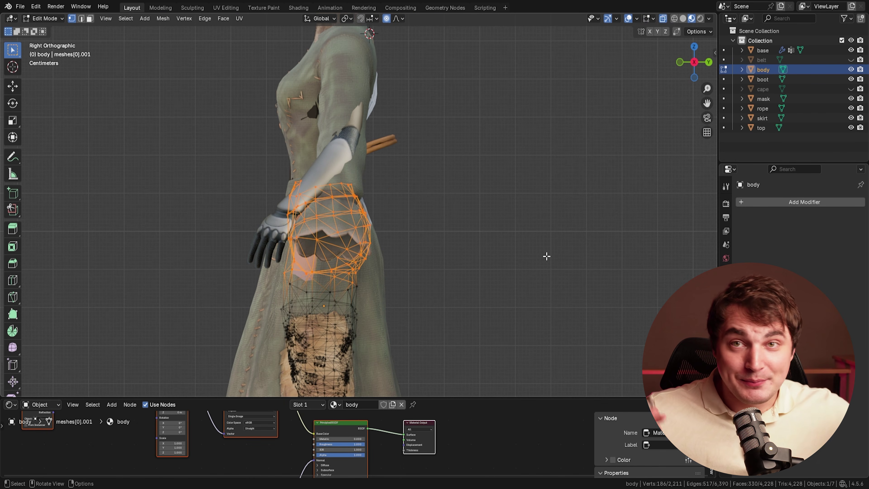
left_click(534, 251)
Delete the body's foot and lower-shin vertices on both legs in front view, where the boots cover them.
key("KP_1")
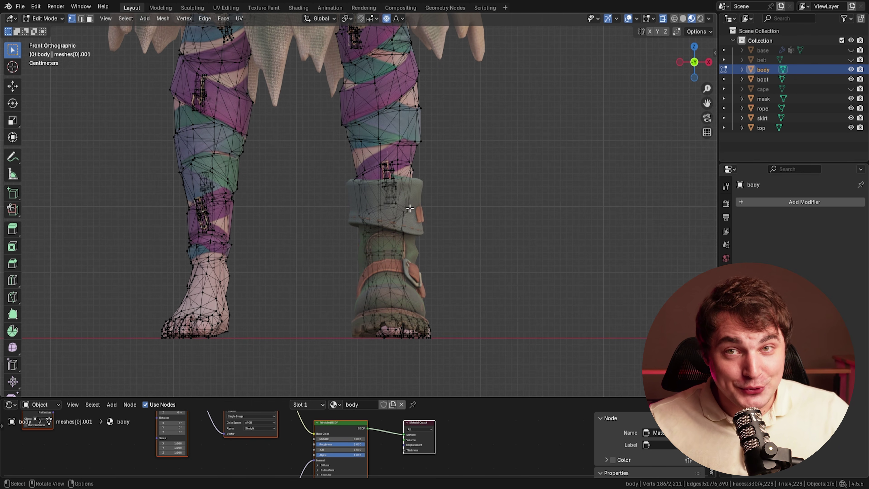
left_click_drag(482, 368, 291, 213)
left_click_drag(519, 373, 96, 207)
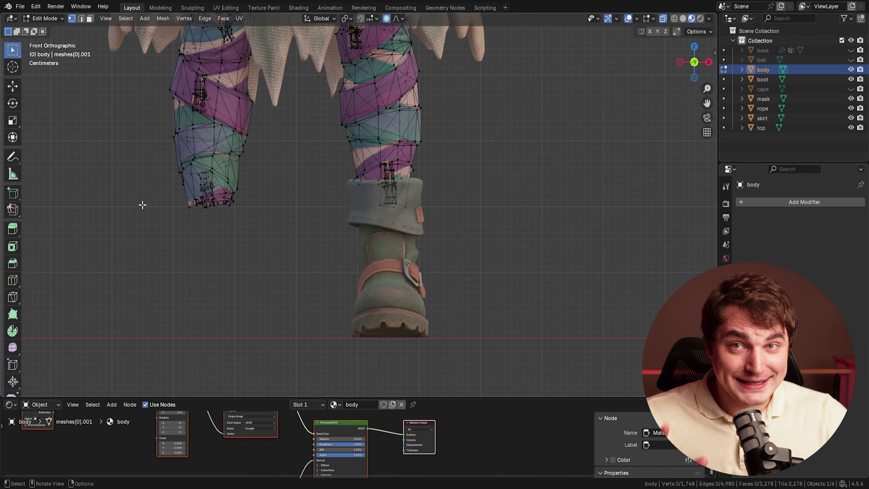
Move the skirt's jagged hem vertices along Z and scale them by about 1.05 with proportional editing.
middle_click_drag(404, 242, 416, 271)
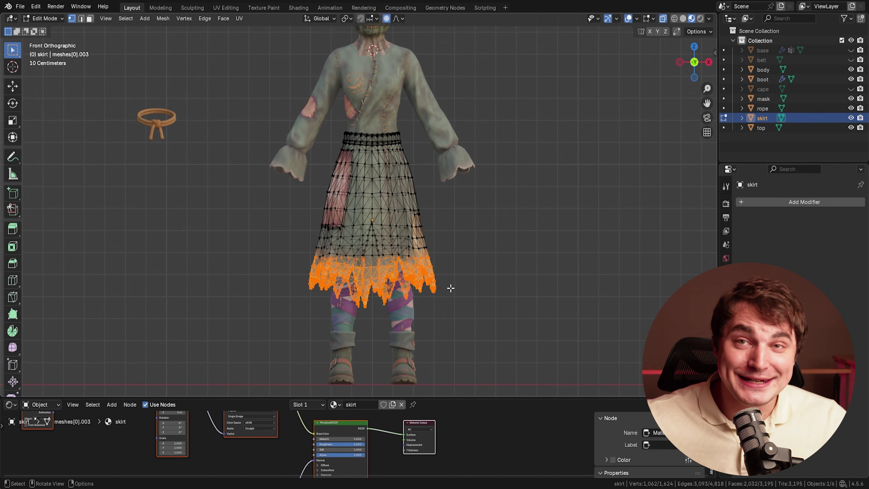
key("g")
key("z")
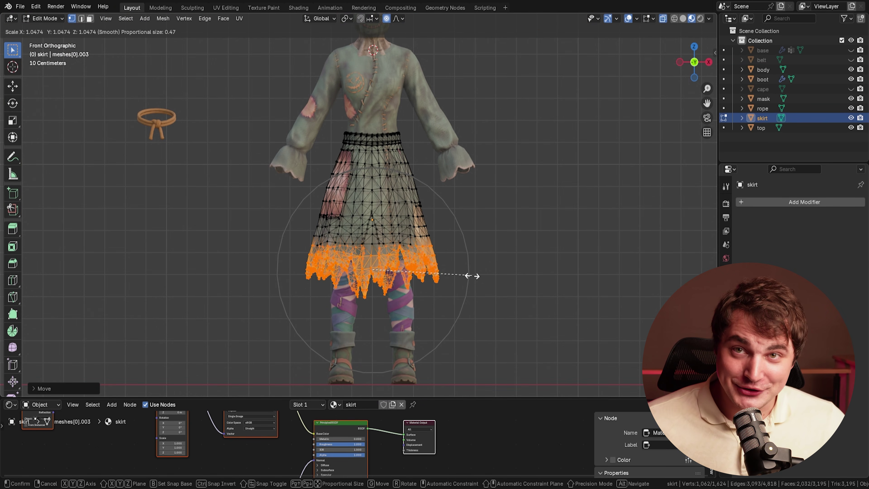
Lasso the top's lower left sleeve and rotate it about 25° with proportional editing to follow the mannequin's forearm.
left_click_drag(526, 332, 428, 345)
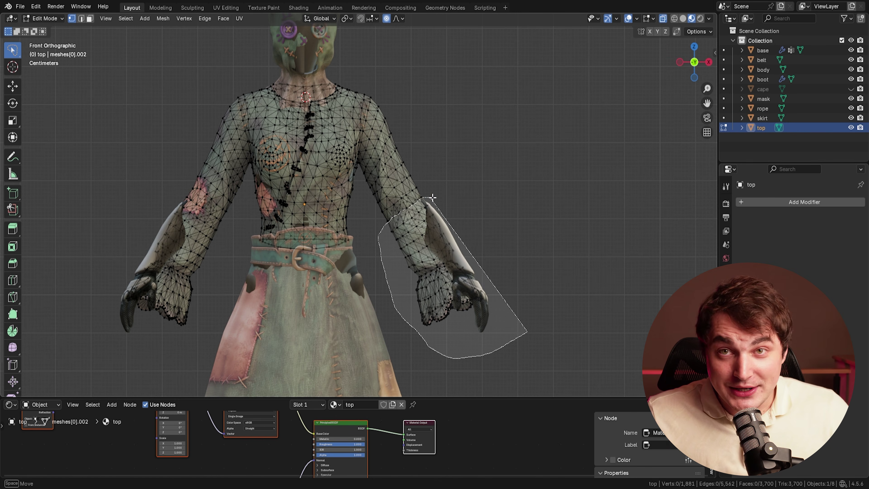
left_click_drag(432, 198, 434, 199)
mouse_move(491, 278)
middle_mouse_down()
mouse_move(402, 251)
mouse_move(347, 25)
middle_mouse_up()
key("r")
scroll(475, 271, "up", 3)
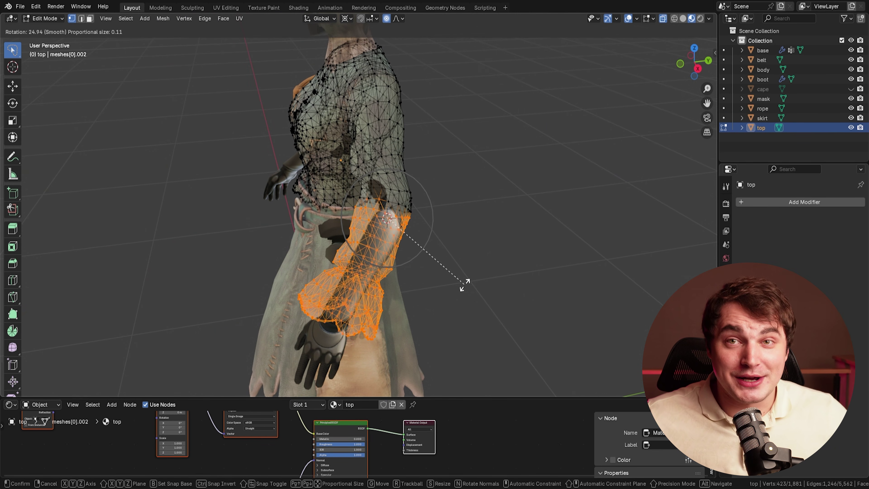
left_click(460, 280)
middle_click_drag(460, 279, 456, 219)
key("r")
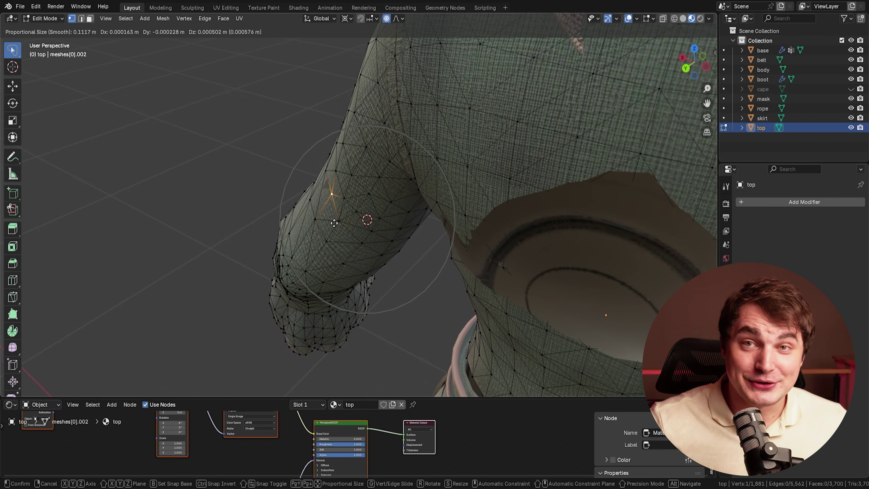
Move single vertices on the back of the left sleeve near the elbow with proportional editing to smooth its shape.
mouse_move(367, 212)
middle_mouse_down()
mouse_move(383, 178)
mouse_move(304, 179)
mouse_move(356, 219)
middle_mouse_up()
left_click(341, 235)
key("g")
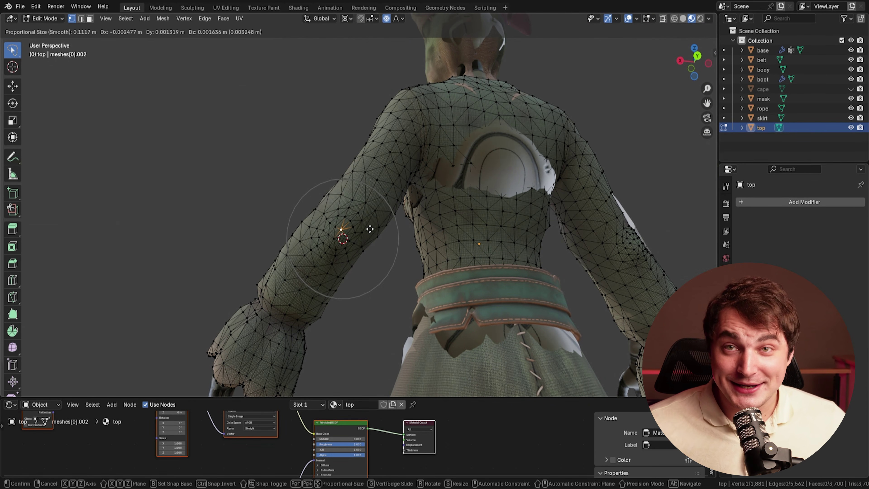
left_click(370, 229)
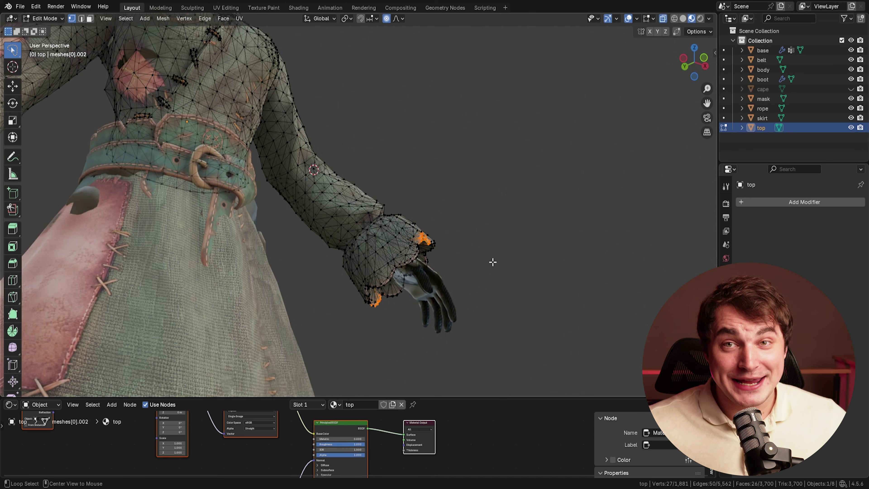
Grow the selection on the left sleeve's frilled cuff, scale it, and leave Edit Mode on the top.
key("ctrl+KP_Add")
key("alt+z")
middle_click_drag(493, 262, 350, 214)
key("s")
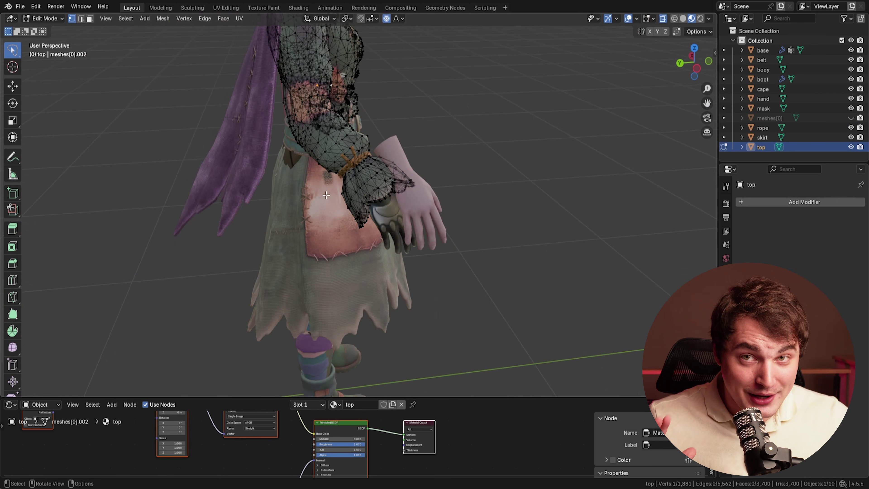
middle_click_drag(479, 217, 506, 179)
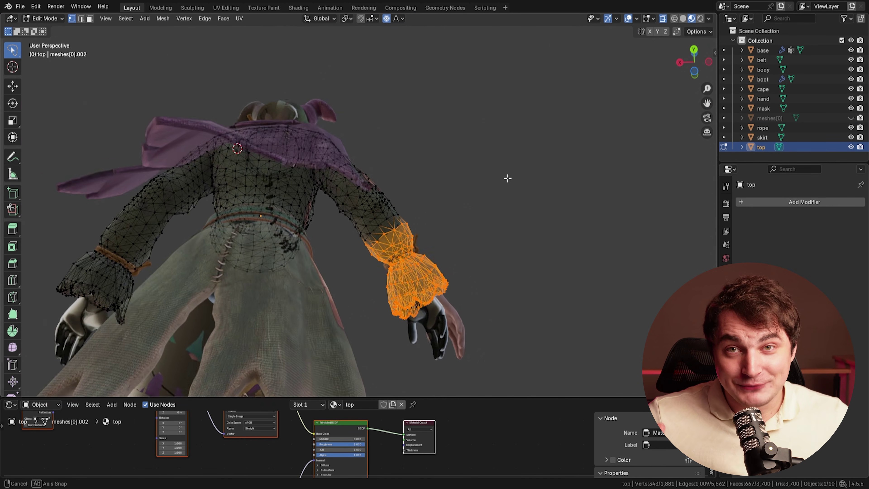
scroll(506, 179, "up", 2)
key("Tab")
Rename the imported red skirt as skirt2 and open the list of modifiers available for it.
double_click(770, 147)
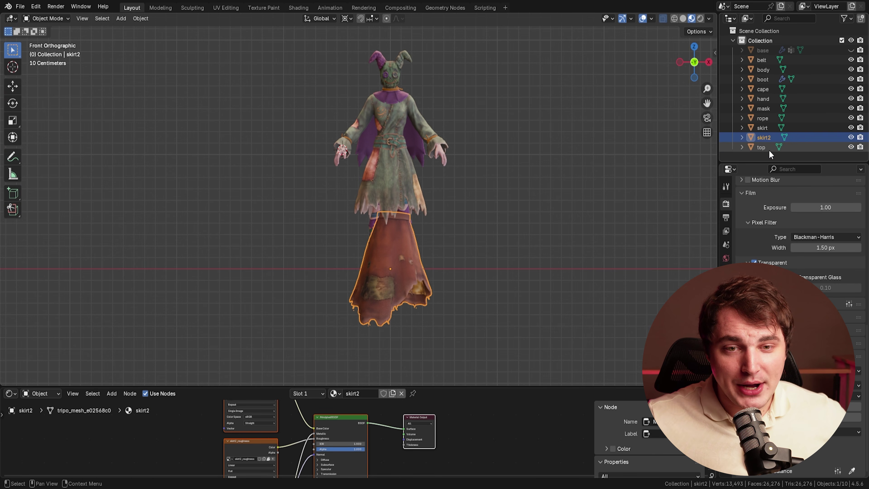
left_click(726, 306)
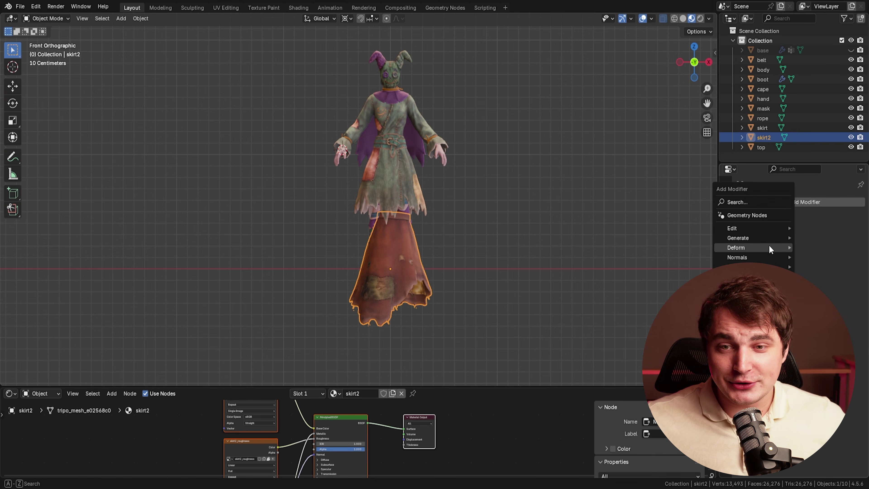
left_click(698, 267)
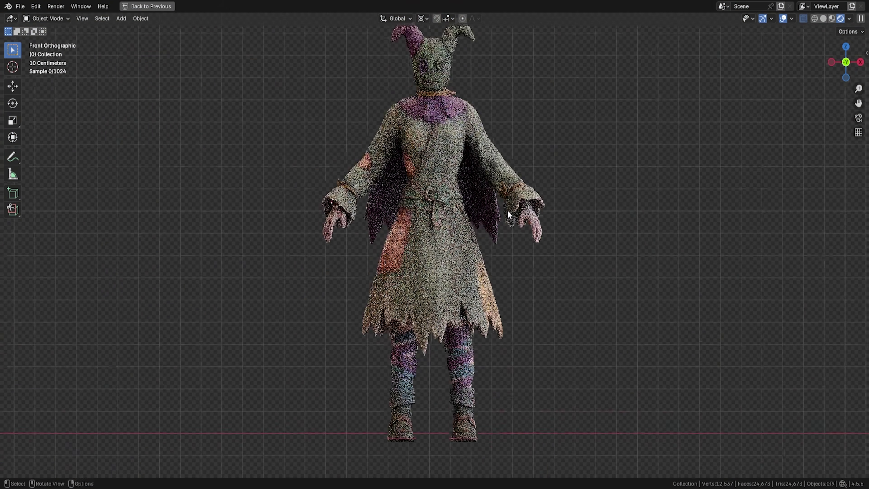
scroll(495, 205, "up", 4)
middle_click_drag(495, 203, 486, 373, "shift")
scroll(449, 302, "up", 2)
middle_click_drag(448, 301, 440, 315, "shift")
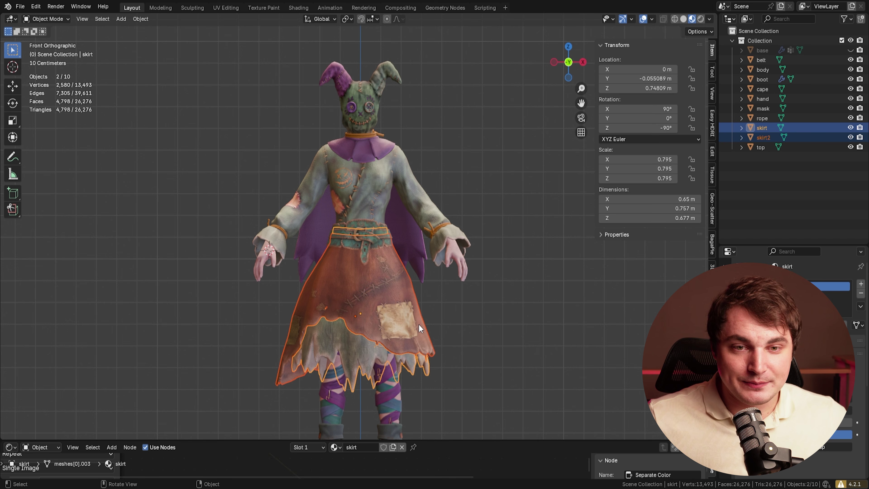
Apply all transforms to the skirt and skirt2 objects.
key("g")
left_click(421, 324)
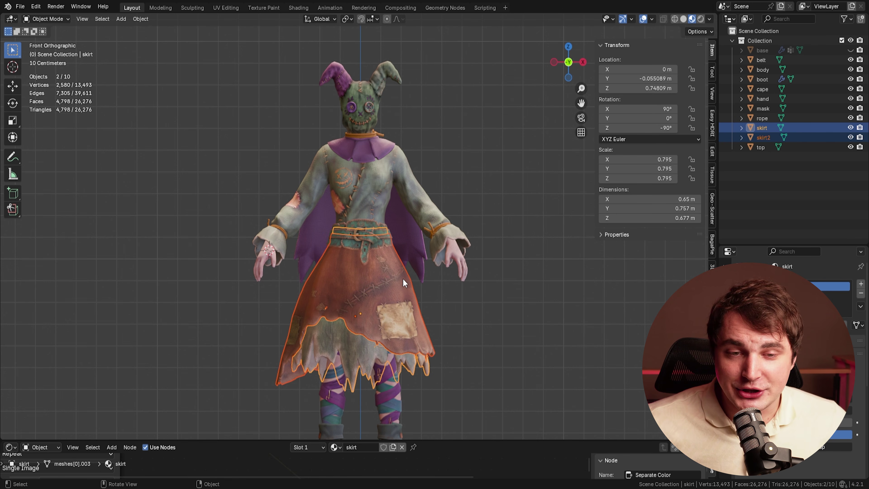
scroll(402, 279, "down", 2)
key("ctrl+a")
left_click(390, 278)
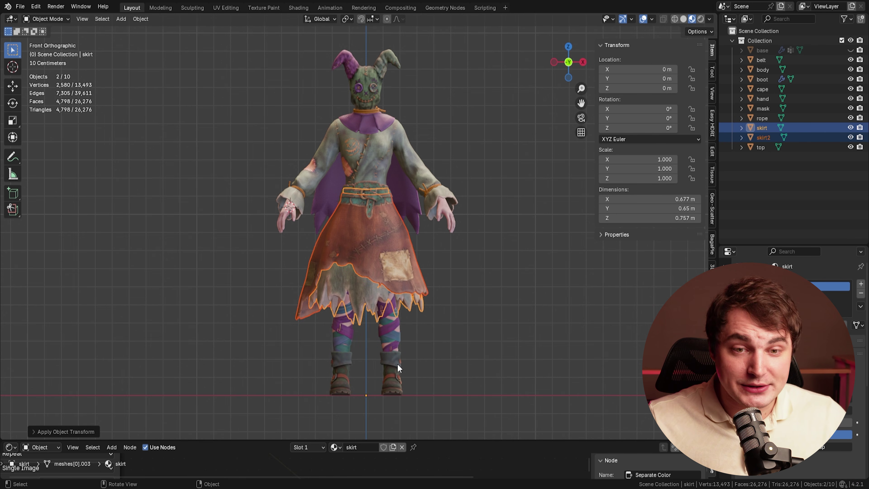
Hide both skirts so only the rest of the character remains in the viewport.
key("h")
middle_click_drag(404, 233, 405, 221, "shift")
scroll(406, 221, "down", 1)
middle_click_drag(416, 140, 422, 174, "shift")
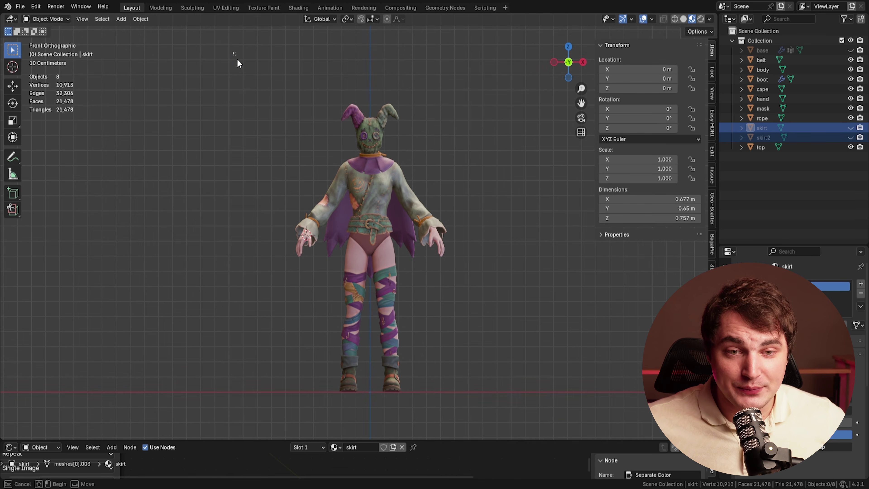
Select all visible character pieces and export only the selected objects as Char.fbx into the NewScene folder.
left_click_drag(233, 53, 444, 312)
left_click(407, 236)
middle_click_drag(474, 233, 355, 233)
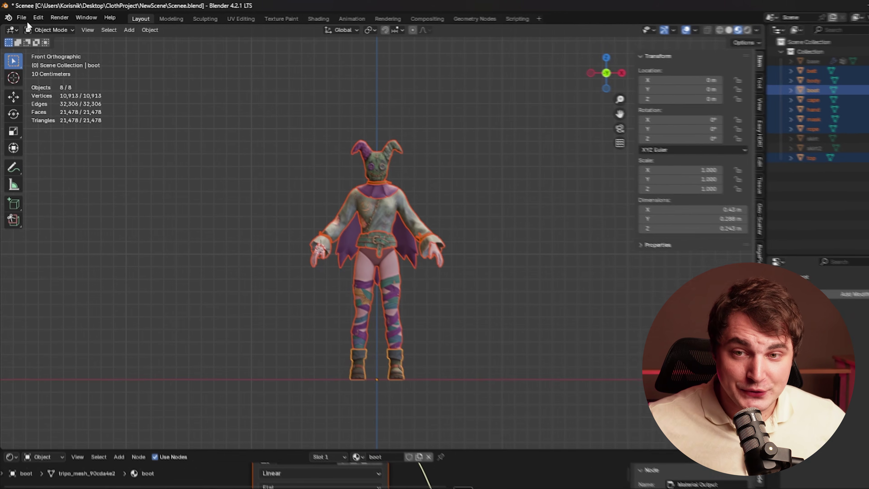
left_click(27, 21)
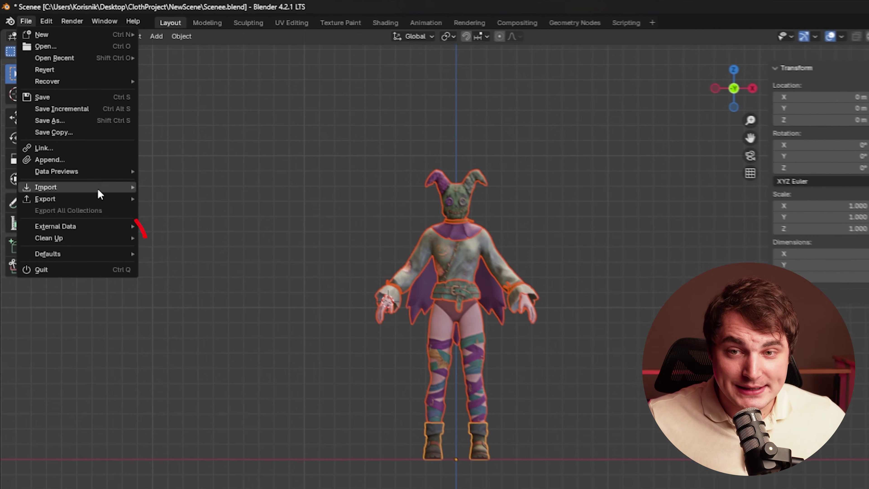
mouse_move(52, 187)
left_click(180, 316)
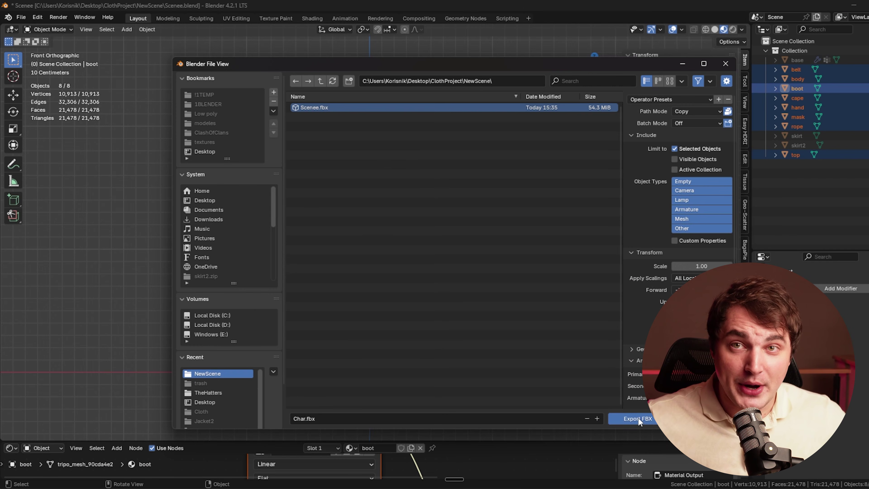
left_click(637, 419)
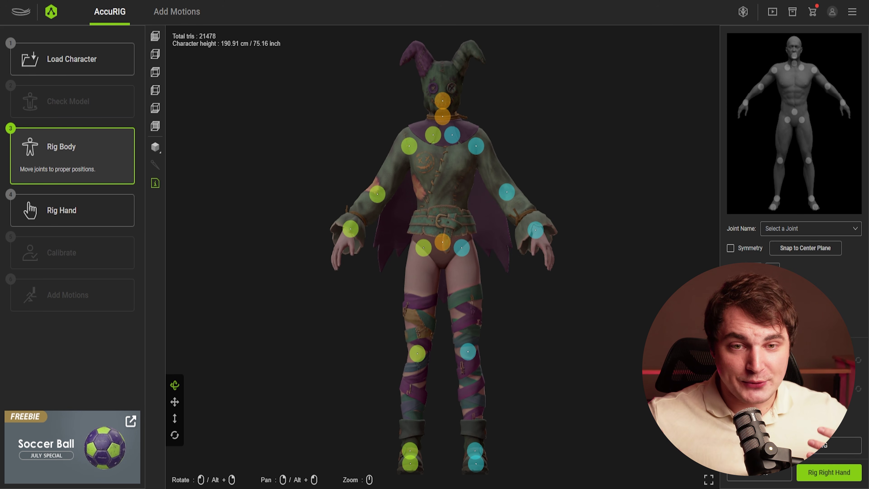
scroll(443, 240, "up", 3)
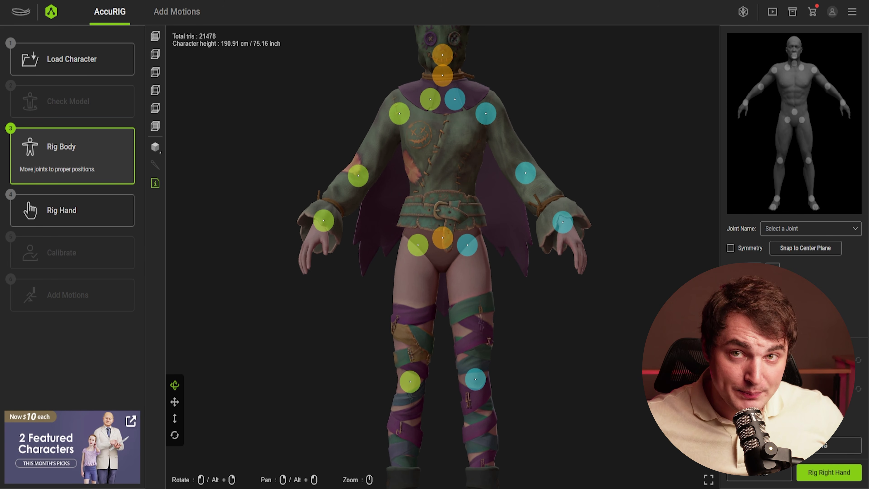
scroll(442, 240, "down", 5)
scroll(443, 240, "up", 5)
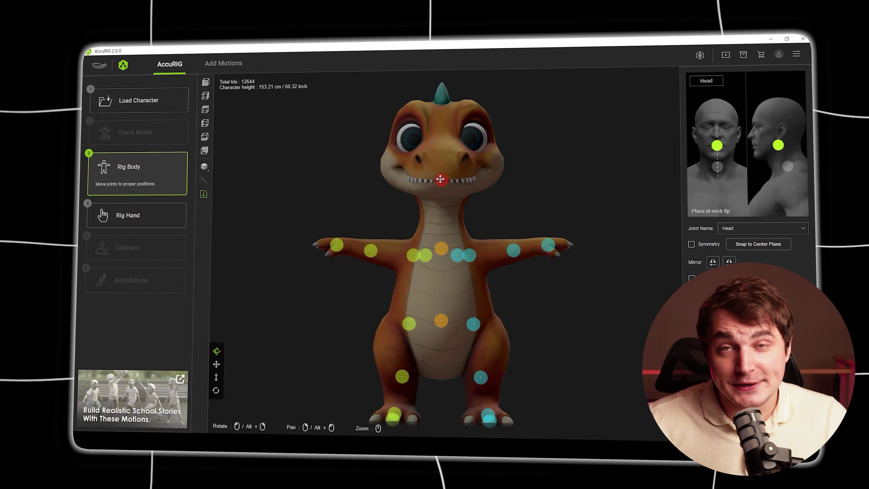
In AccuRIG, turn on Symmetry and reposition the dinosaur's pelvis, thigh and knee joint markers.
left_click(691, 244)
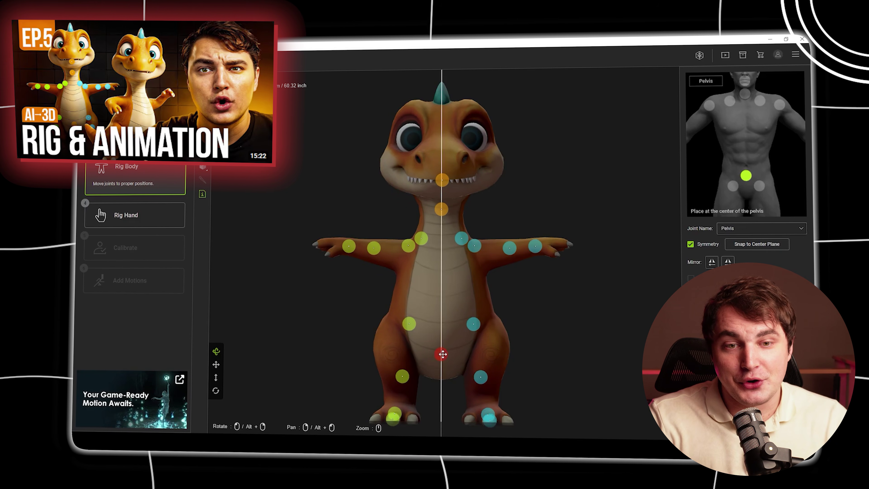
left_click(473, 325)
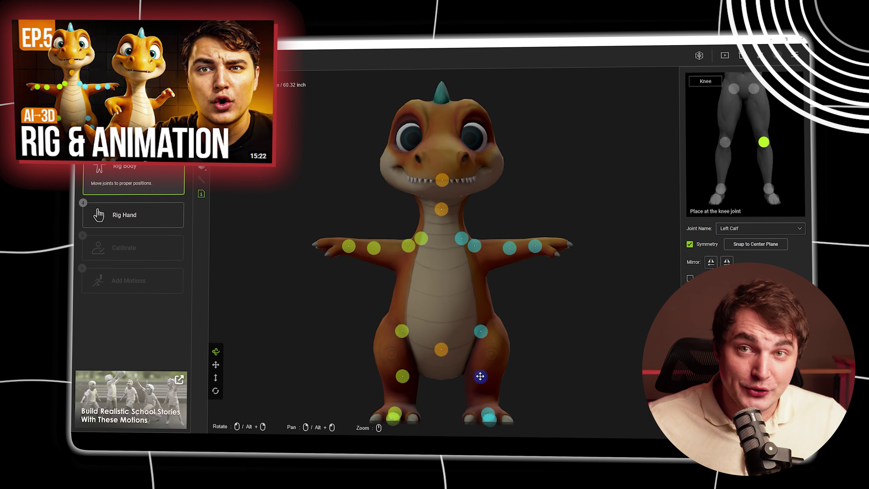
left_click_drag(479, 377, 442, 392)
left_click(394, 332)
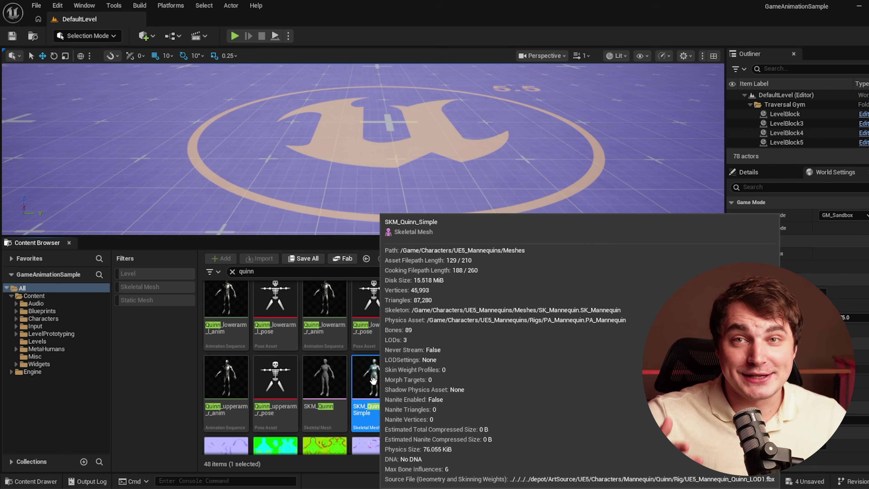
In Unreal Engine, open the asset actions of the SKM_Quinn_Simple skeletal mesh and select that mesh among the "quinn" assets.
right_click(373, 381)
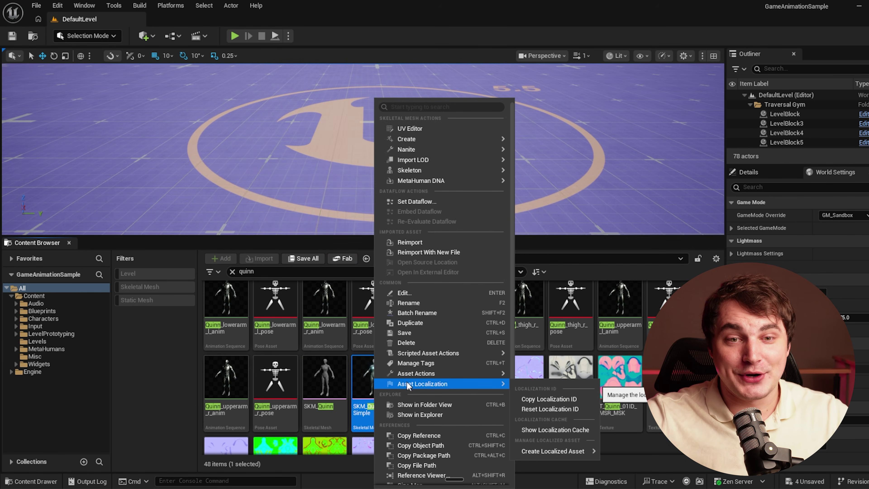
mouse_move(430, 375)
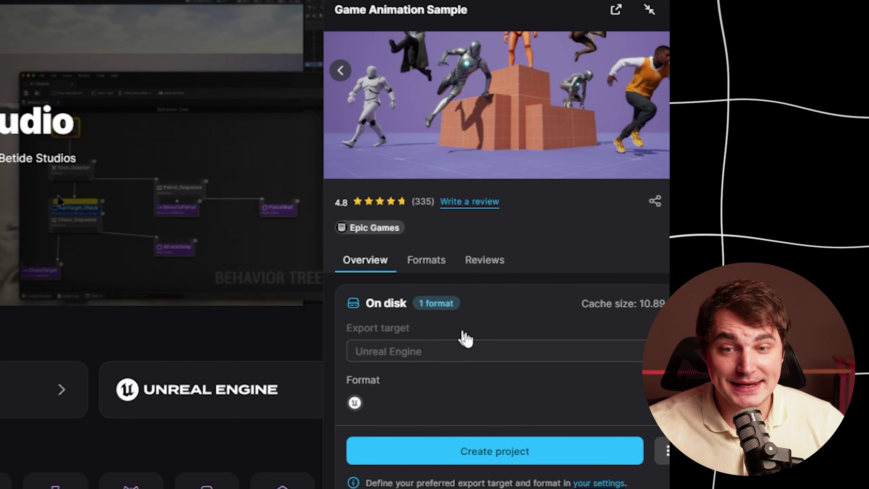
scroll(528, 325, "up", 2)
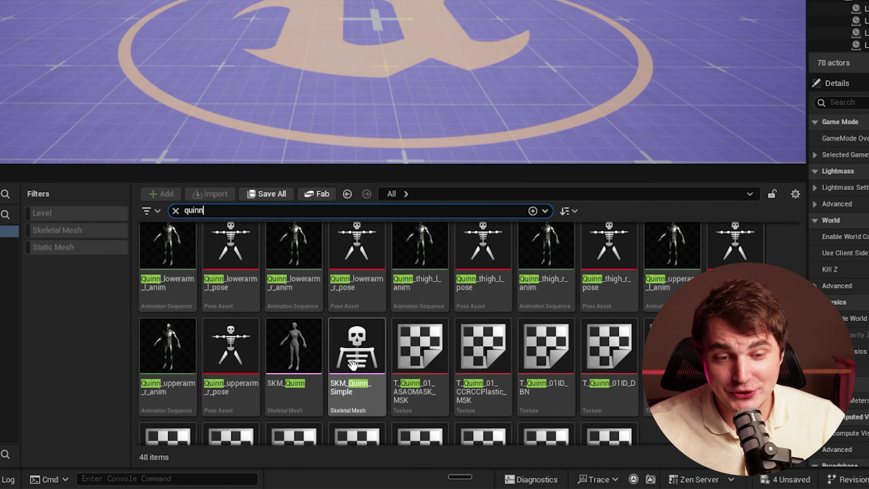
left_click(353, 365)
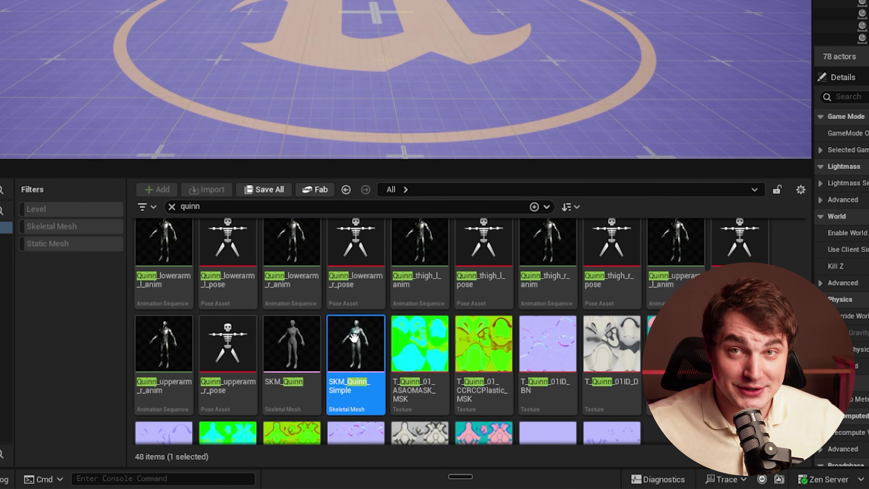
mouse_move(358, 350)
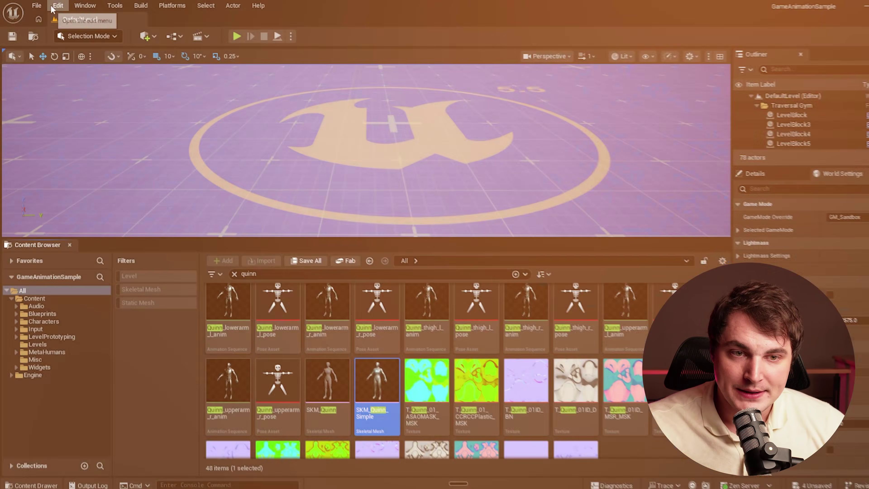
Enable the Chaos Cloth Asset, Chaos Cloth Asset Dataflow Nodes and Chaos Cloth Asset Editor Core plugins.
left_click(55, 6)
left_click(92, 220)
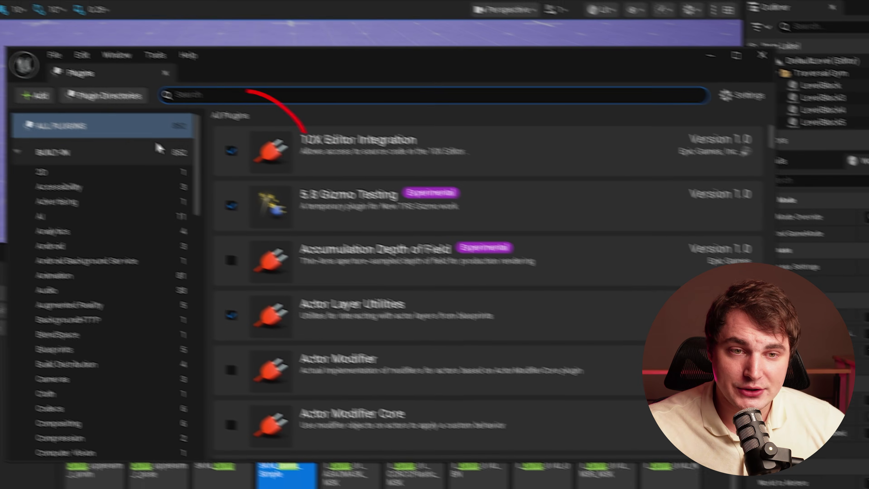
type("chaos cloth")
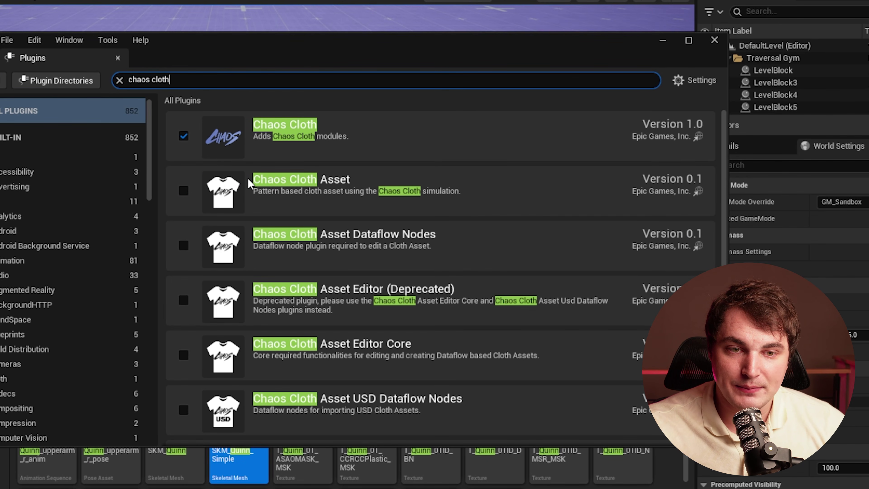
left_click(184, 191)
scroll(199, 253, "down", 1)
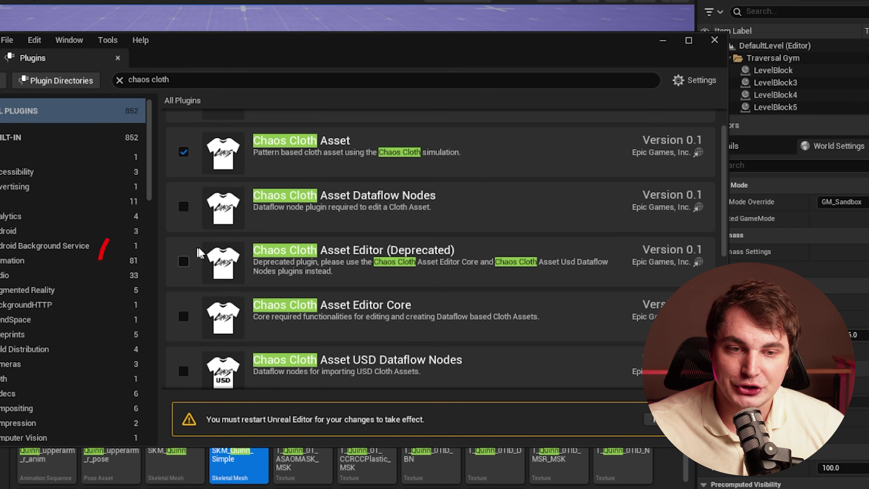
left_click(184, 206)
scroll(198, 229, "down", 1)
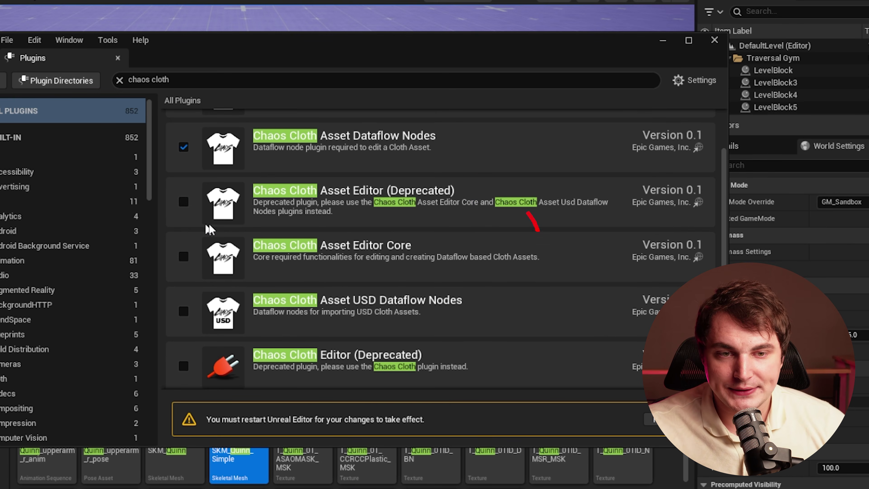
left_click(184, 257)
scroll(243, 288, "down", 1)
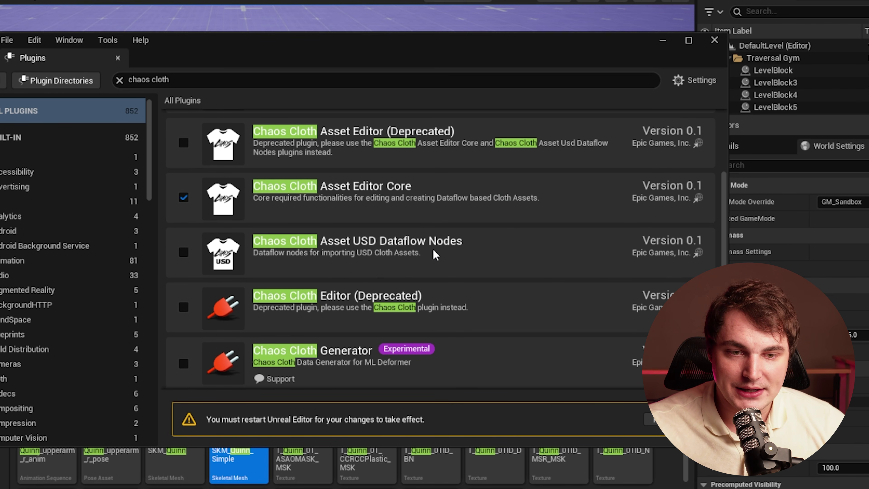
scroll(435, 255, "down", 1)
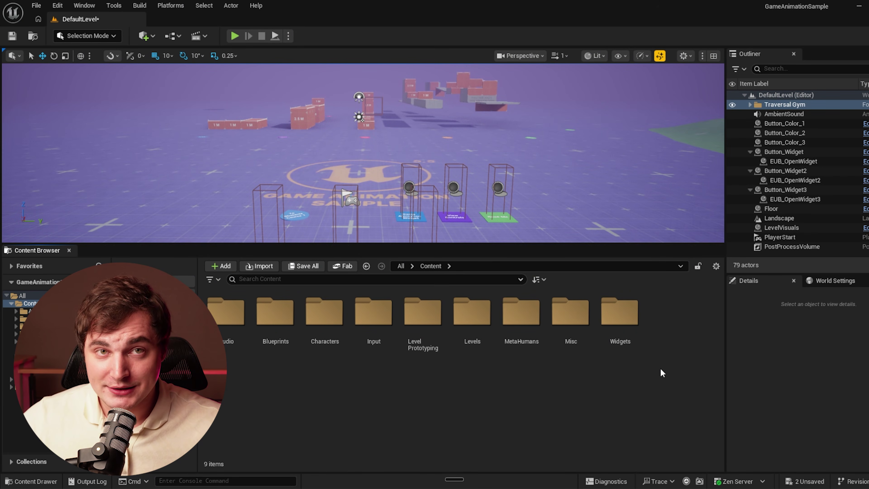
Create a Baggy folder in Content and import BaggyScar.fbx from the NewScene folder into it.
right_click(663, 355)
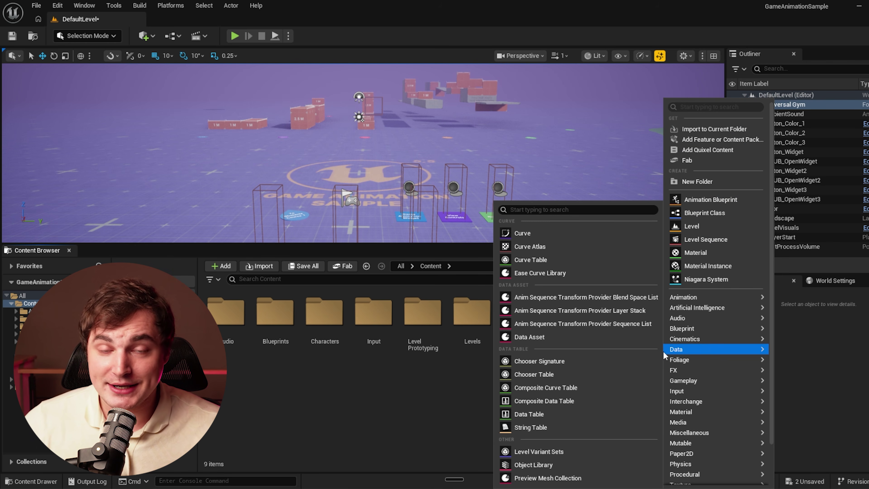
left_click(697, 181)
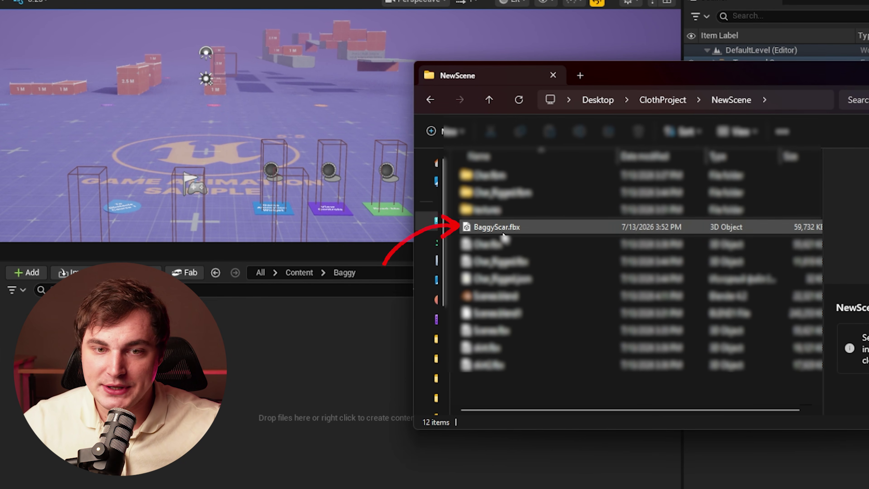
left_click_drag(496, 227, 267, 371)
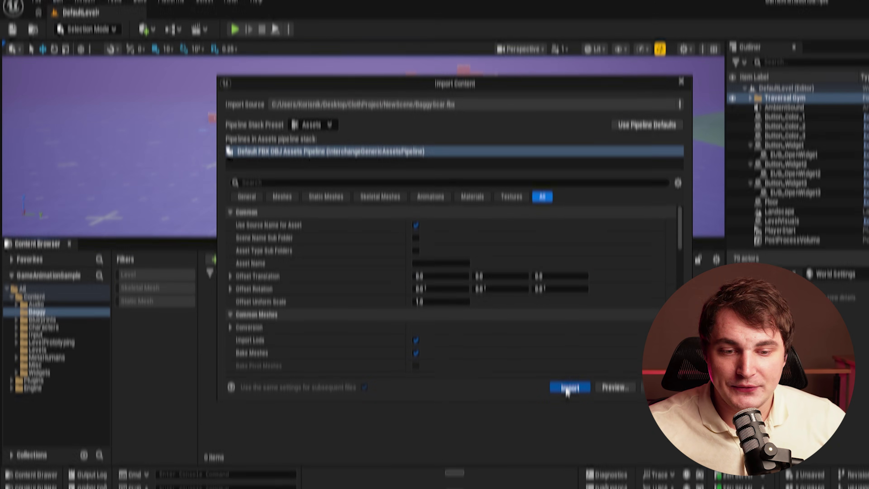
left_click(569, 388)
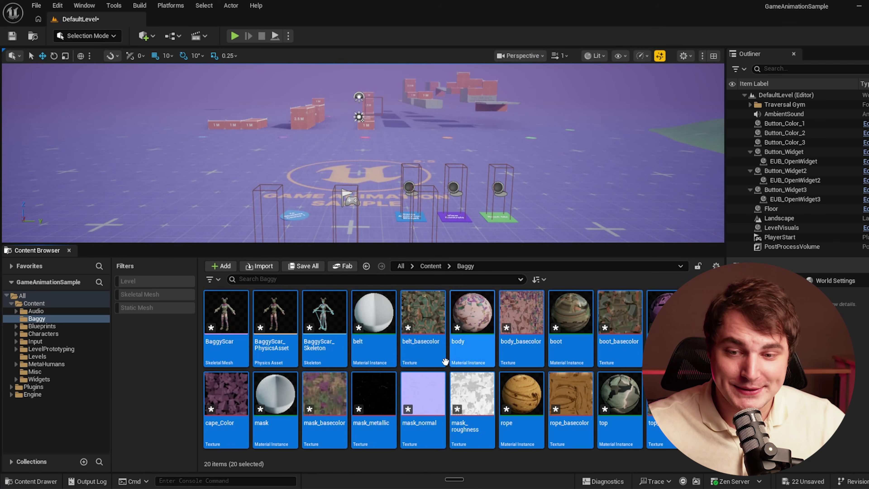
Place the BaggyScar skeletal mesh in the level, on the large floor logo.
left_click_drag(388, 156, 388, 157)
key("w")
right_click_drag(499, 129, 383, 126)
key("d")
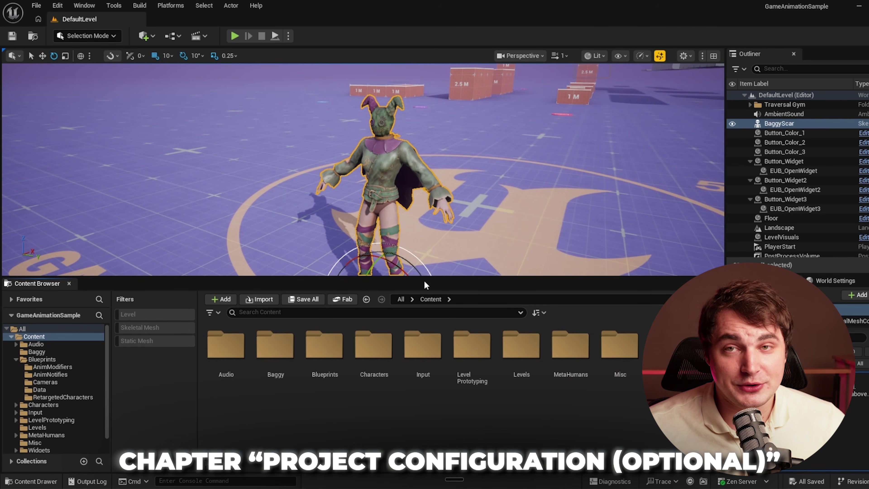
Start animation retargeting for ABP_SandboxCharacter in the Blueprints folder and set BaggyScar as the target skeletal mesh.
double_click(311, 351)
left_click(462, 347)
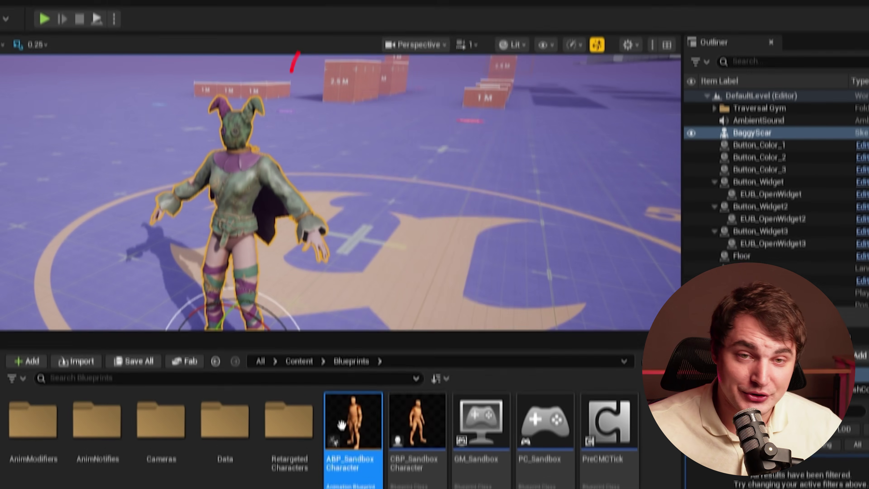
right_click(342, 306)
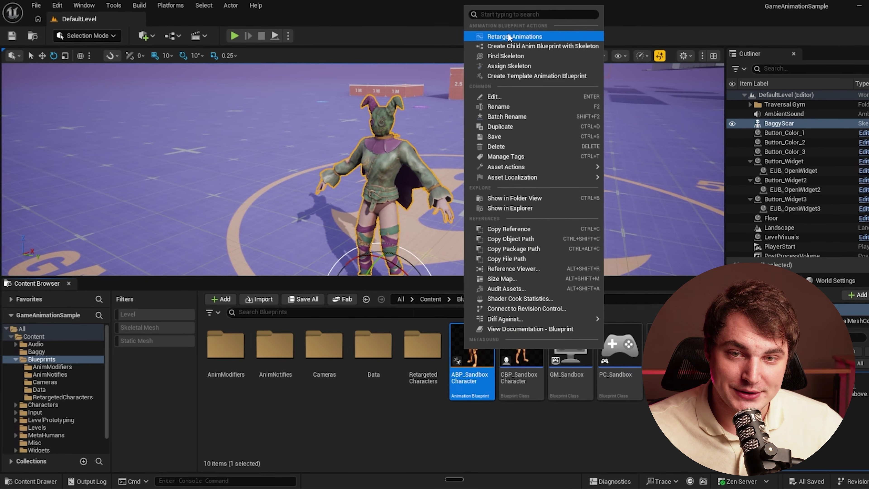
left_click(402, 36)
left_click(622, 94)
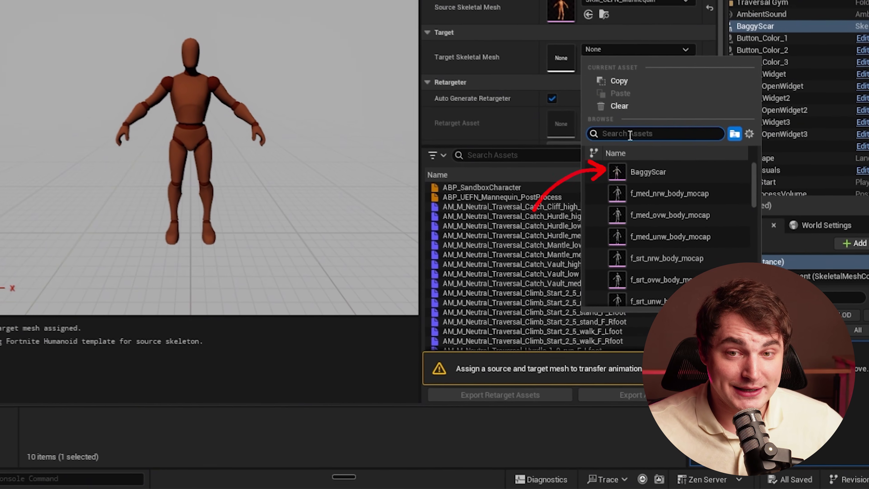
left_click(648, 172)
Export the retarget assets into the Baggy folder and close the retargeting window.
left_click(500, 395)
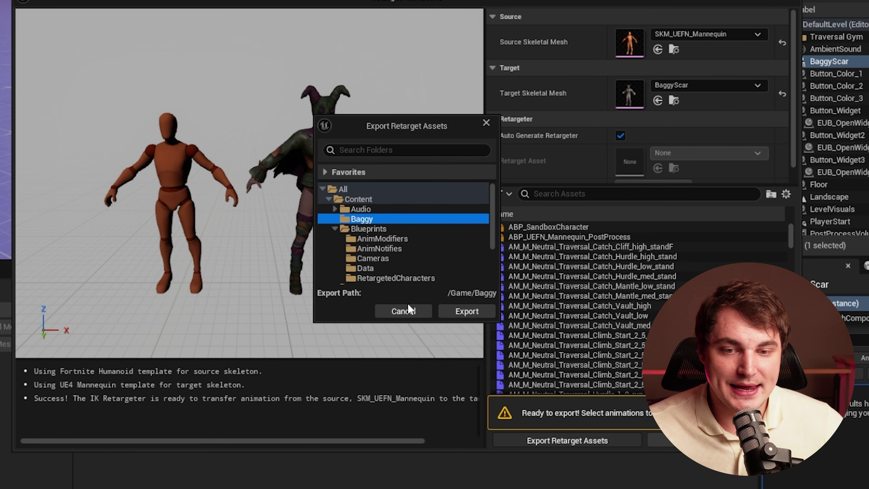
left_click(477, 312)
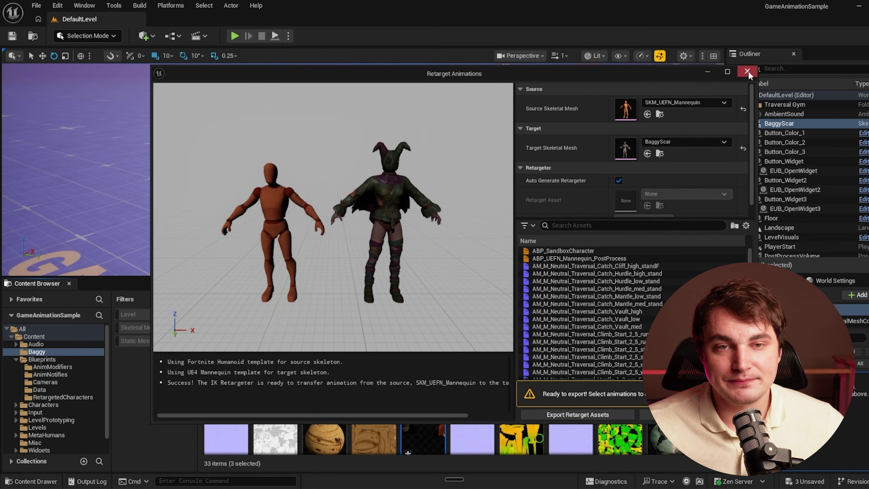
left_click(748, 72)
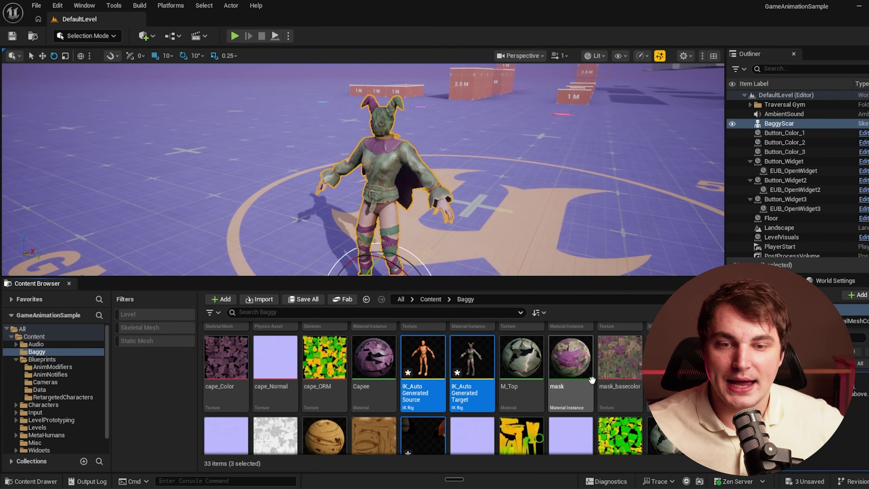
Rename the auto-generated IK retargeter in the Baggy folder as RTG_Baggy.
scroll(591, 380, "down", 2)
left_click(441, 359)
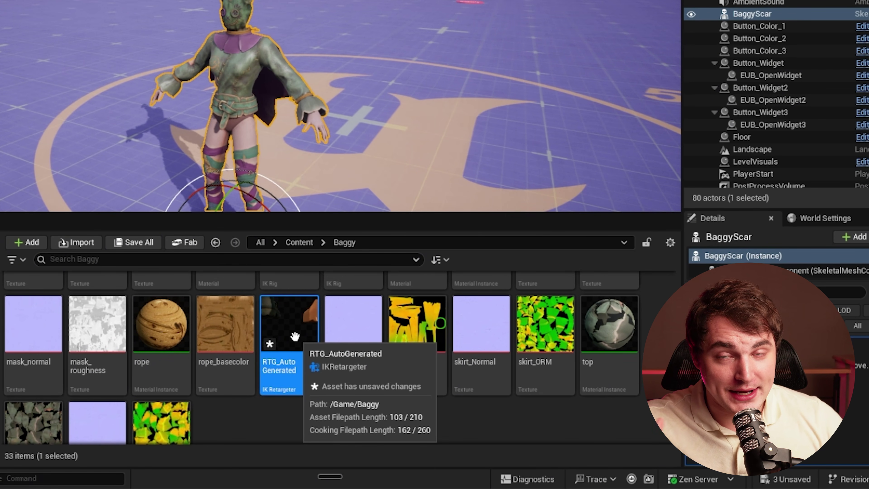
left_click(294, 368)
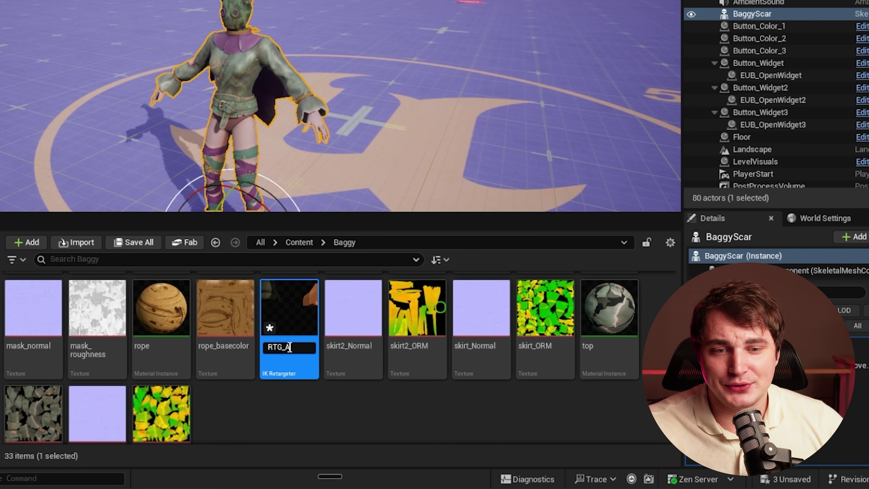
type("RTG_Bagg")
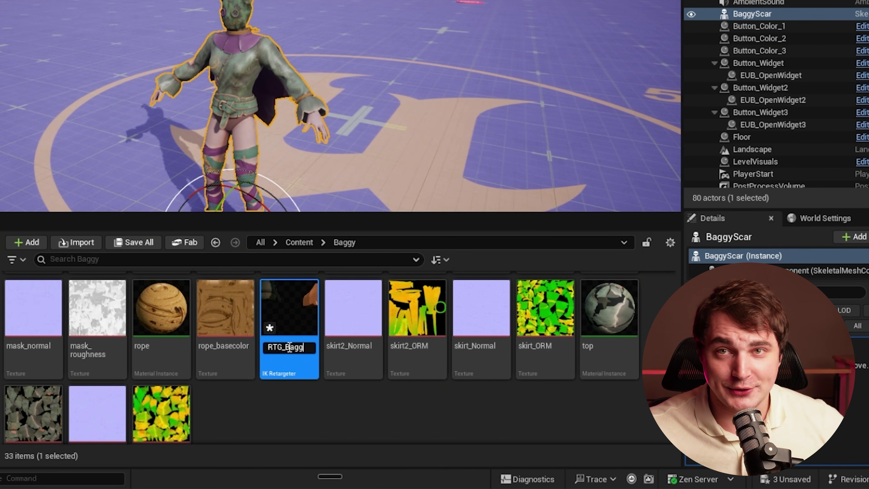
type("y")
key("Return")
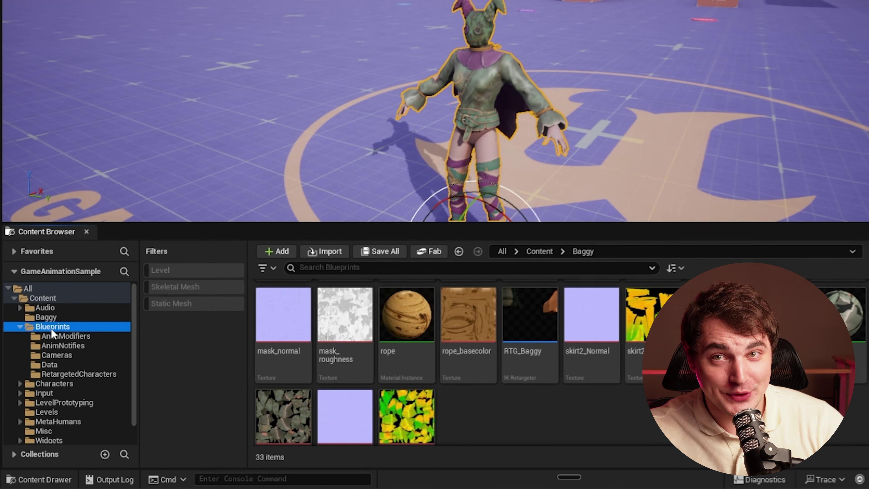
Open the ABP_GenericRetarget animation blueprint from the RetargetedCharacters folder inside Blueprints.
left_click(63, 323)
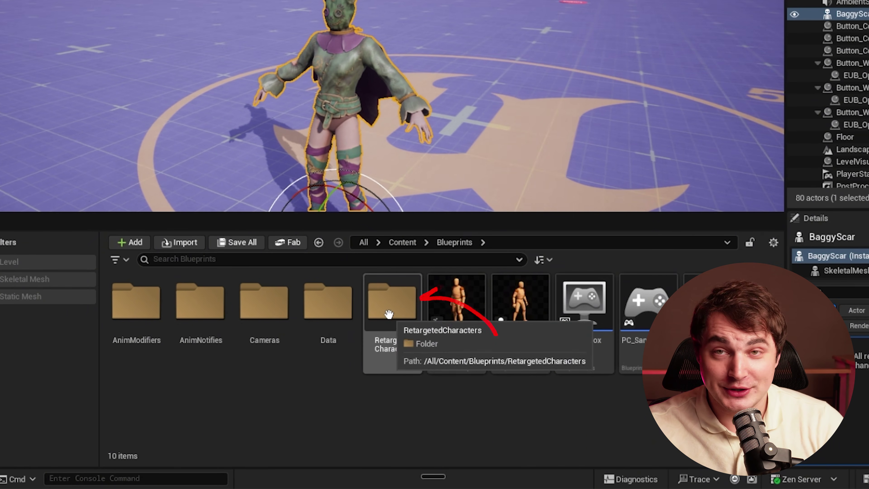
left_click(547, 313)
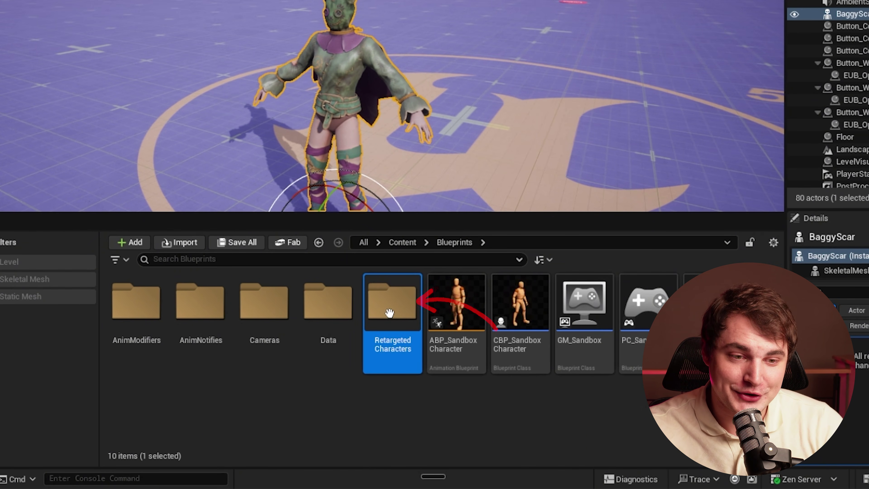
double_click(390, 313)
double_click(136, 301)
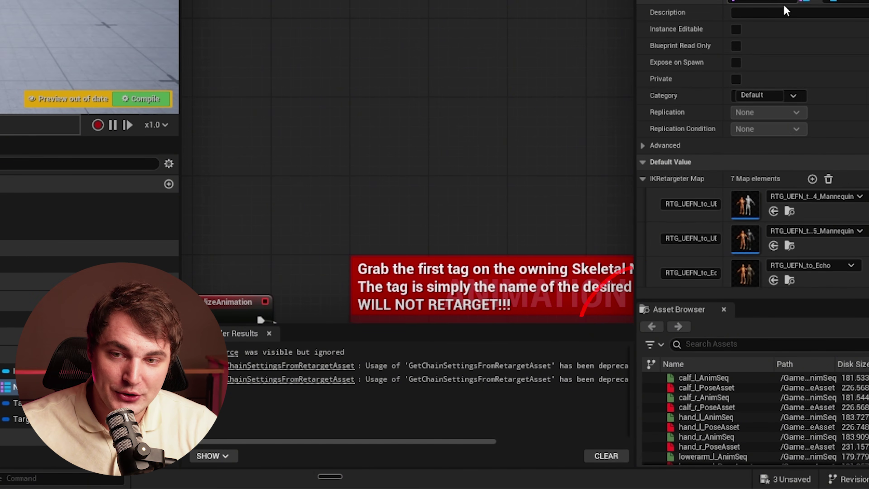
Fill in the new IKRetargeter Map element with the key RTG_Baggy and the RTG_Baggy retargeter asset, and close the blueprint.
scroll(719, 206, "down", 4)
left_click(678, 270)
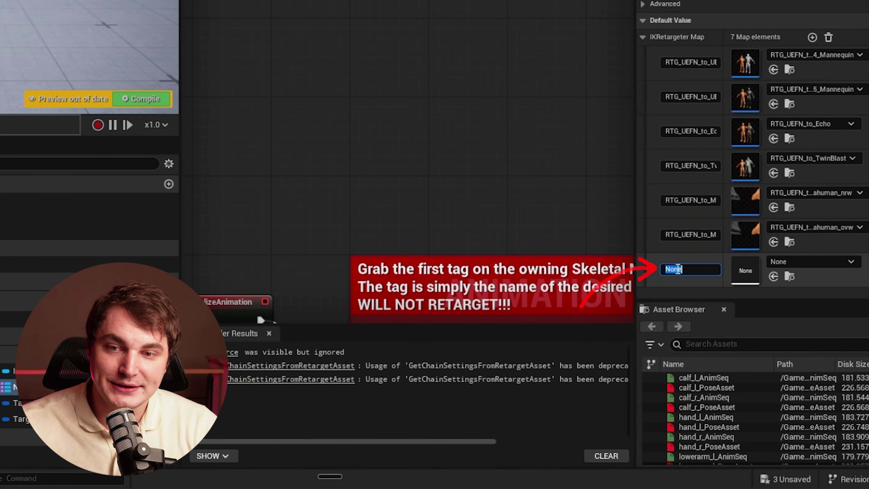
left_click(803, 262)
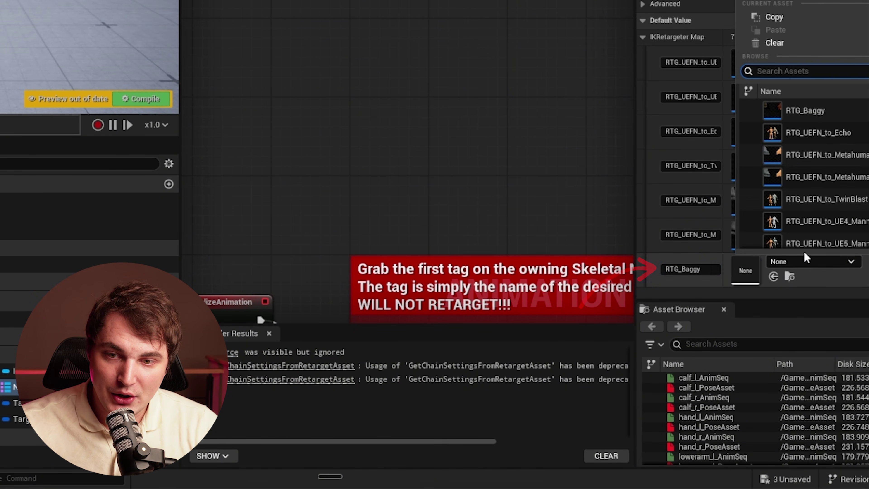
left_click(812, 110)
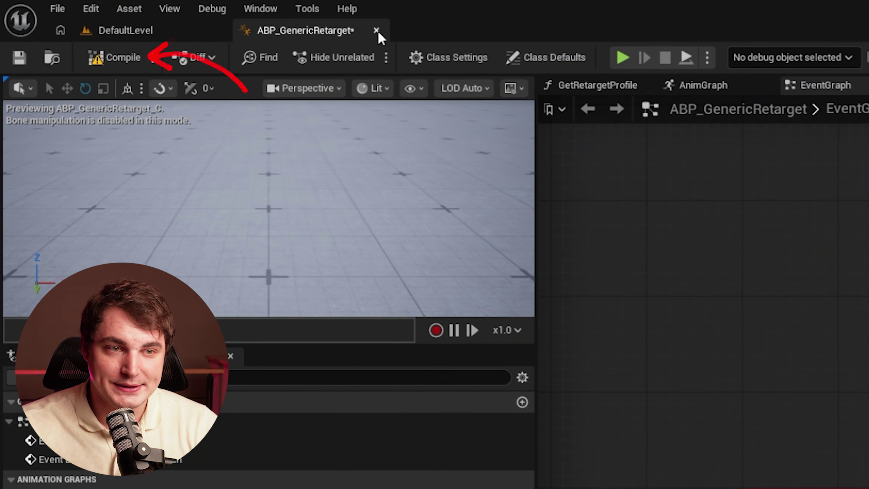
left_click(381, 31)
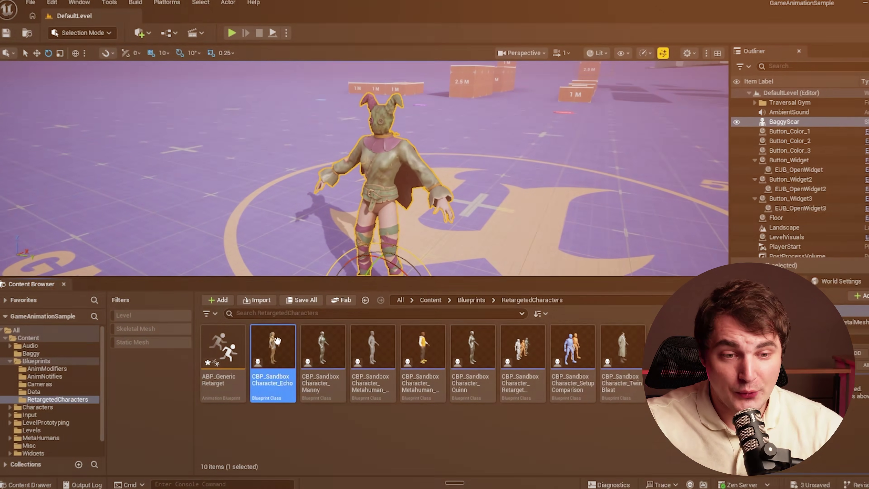
Duplicate the CBP_SandboxCharacter_Echo blueprint and name the copy CBP_SandboxCharacter_Baggy.
right_click(277, 340)
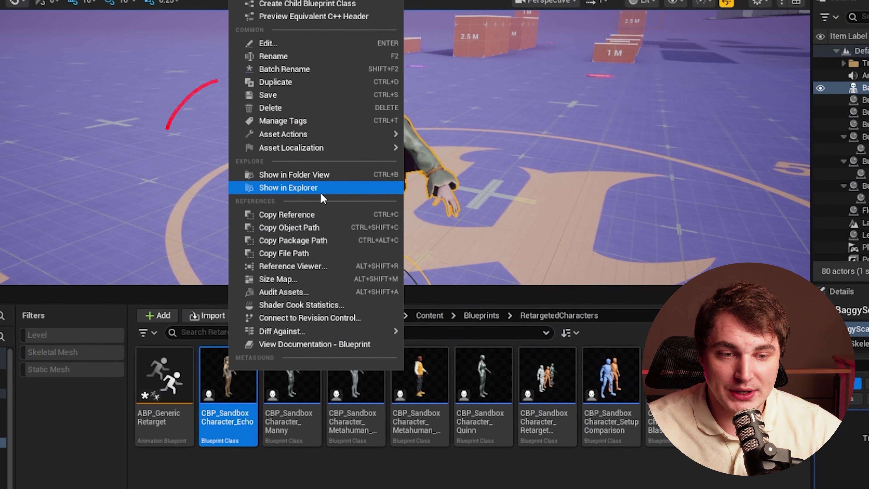
left_click(281, 82)
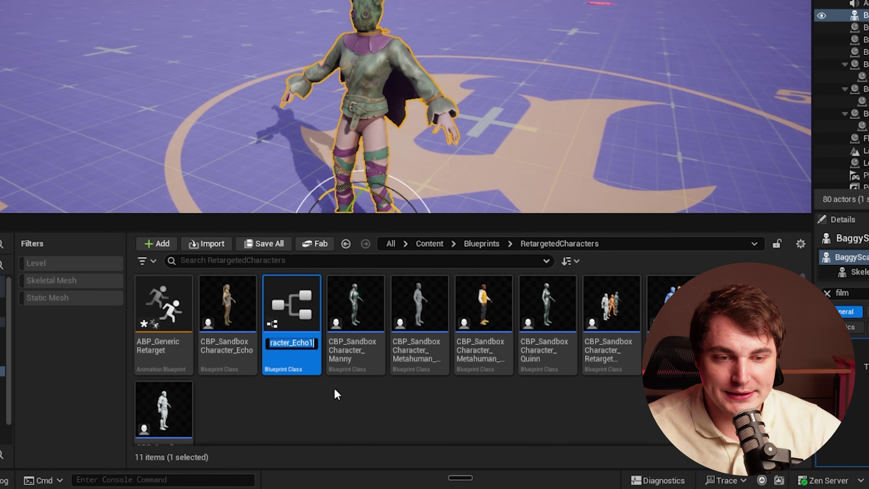
left_click_drag(293, 413, 312, 415)
type("Baggy")
key("Return")
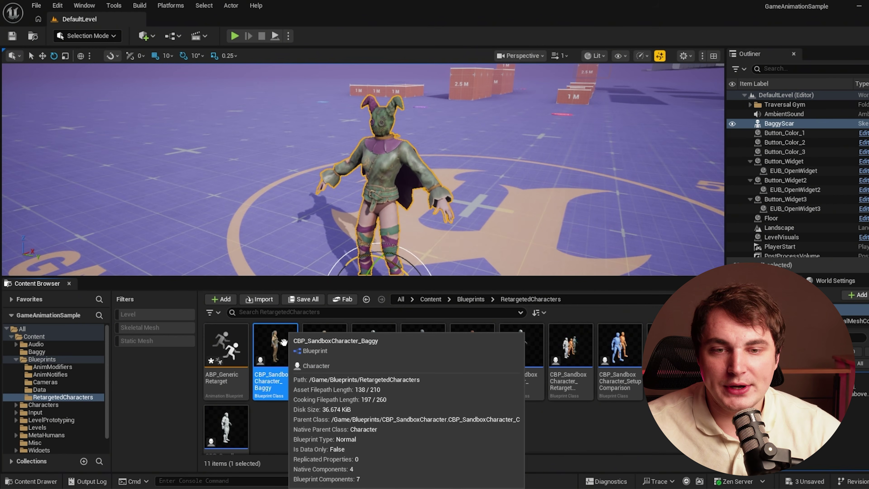
In CBP_SandboxCharacter_Baggy, replace the EchoBody component's skeletal mesh with BaggyScar and set its component tag to RTG_Baggy.
double_click(282, 339)
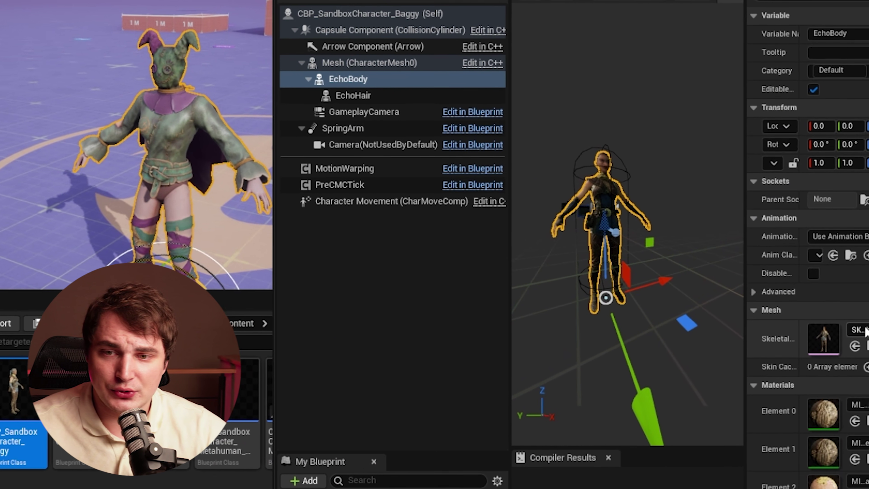
left_click(861, 303)
scroll(829, 239, "up", 8)
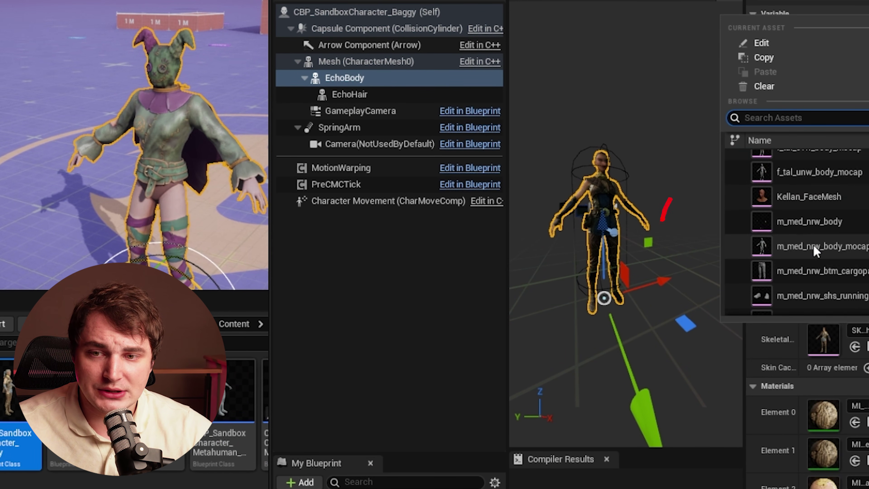
left_click(797, 162)
right_click_drag(664, 252, 650, 274)
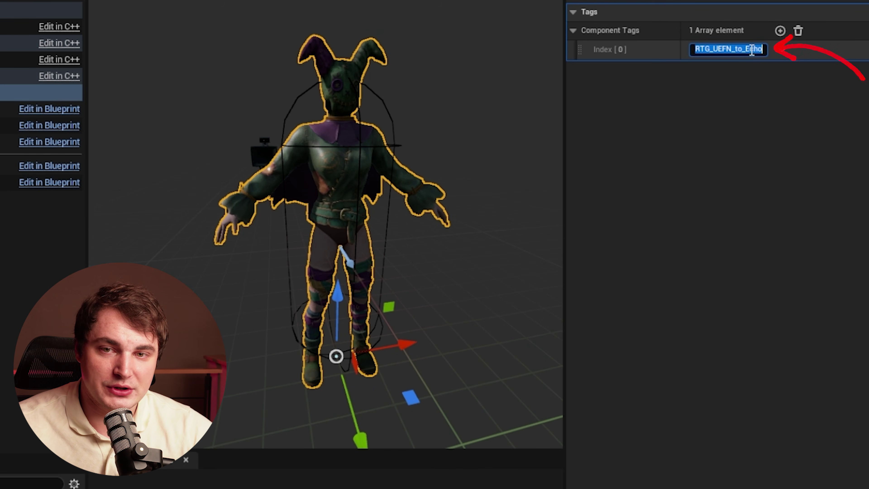
type("RTG_Baggy")
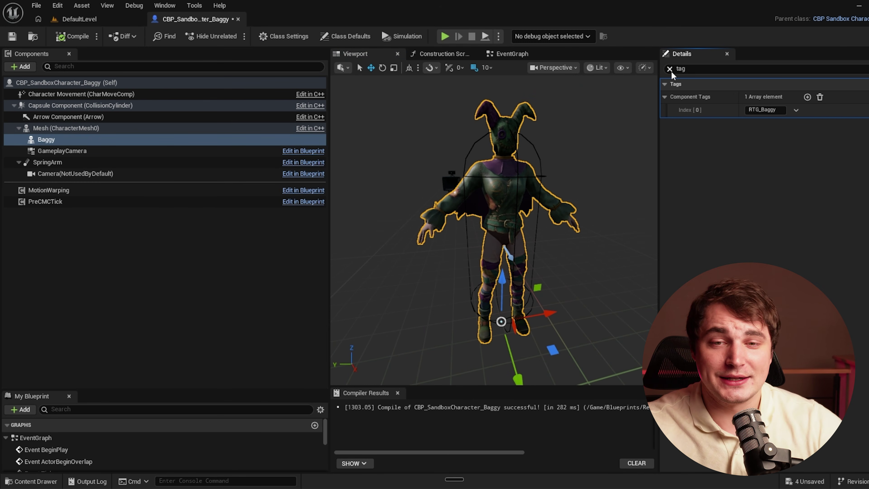
Clear the details filter, return to the level and open GameAnimationWidget from the Widgets folder.
left_click(669, 69)
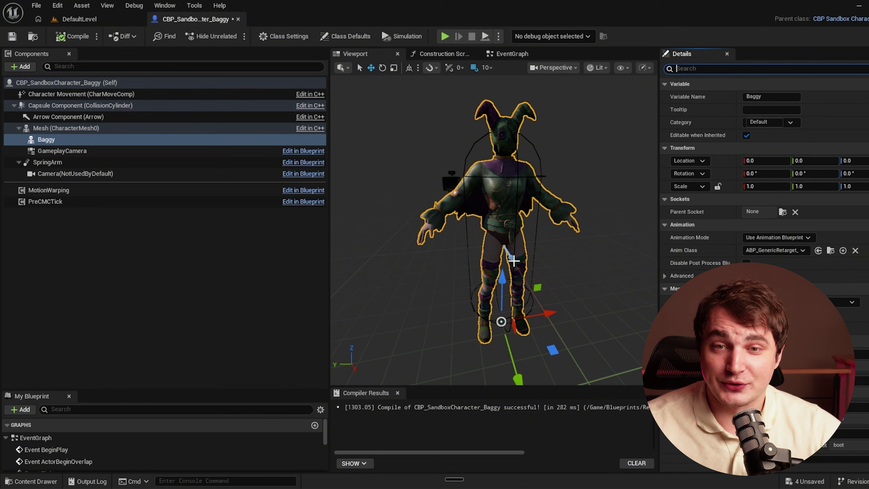
scroll(514, 261, "down", 5)
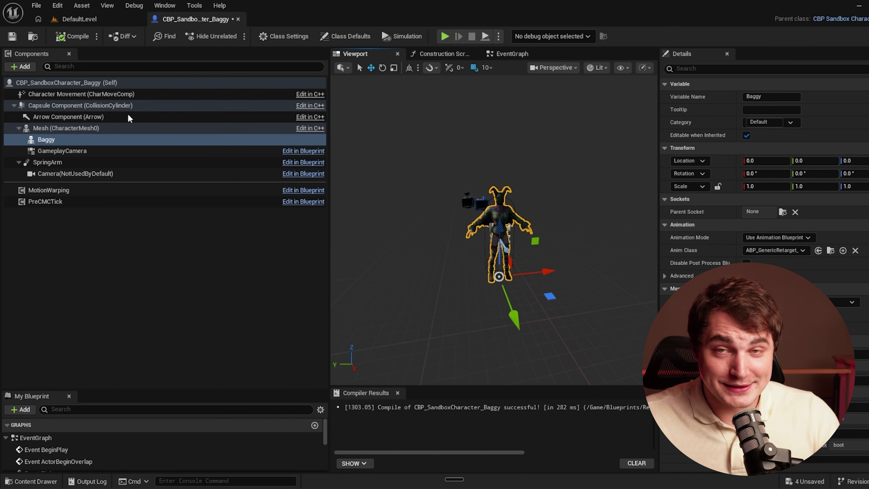
left_click(93, 20)
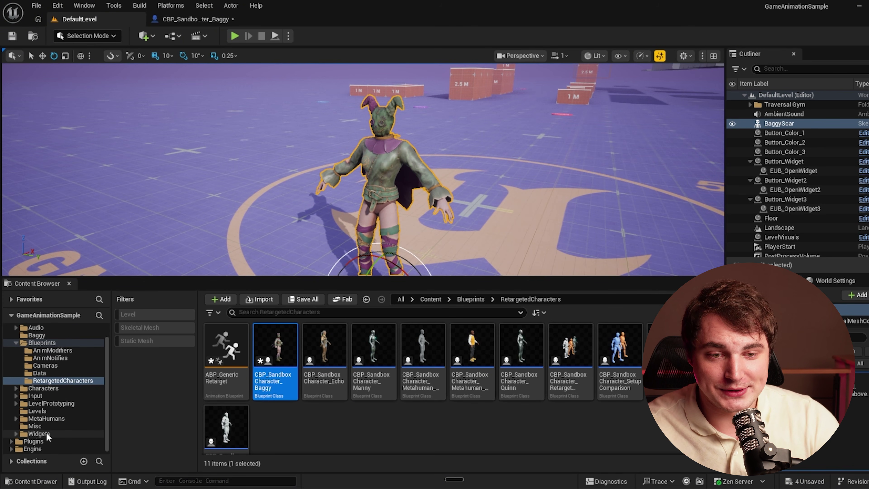
left_click(46, 433)
left_click(381, 340)
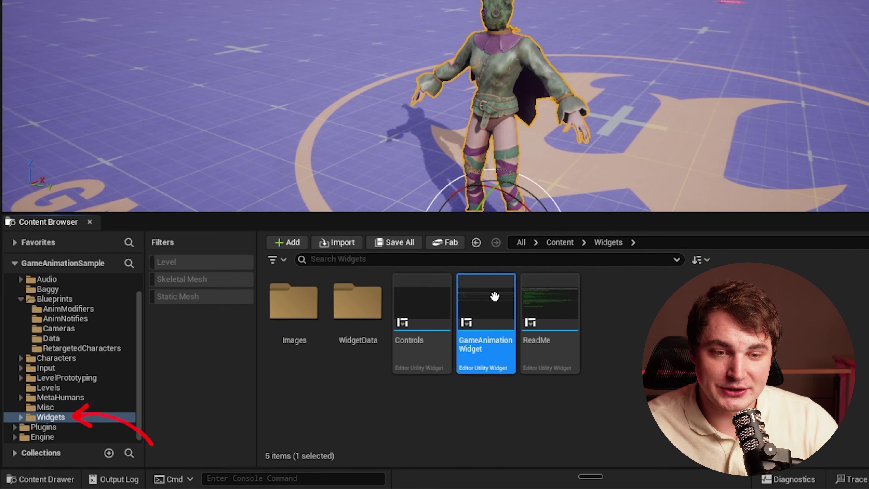
double_click(494, 296)
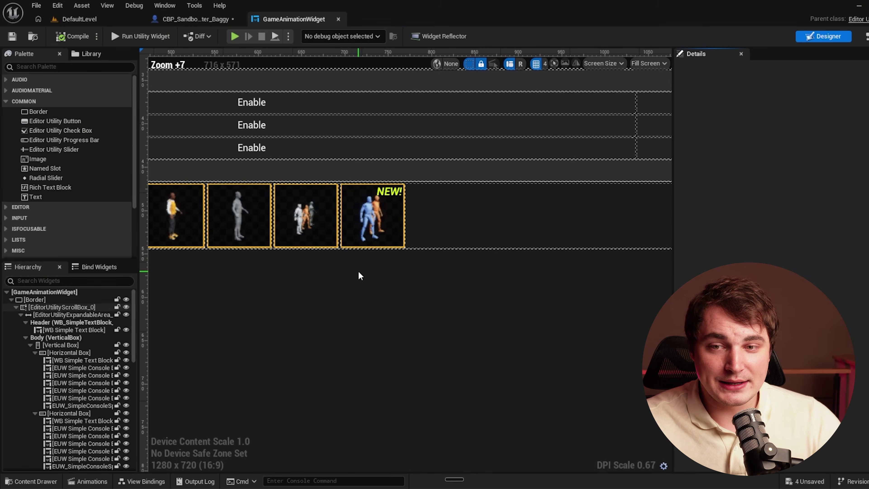
Set the object of the character select button marked NEW! in GameAnimationWidget to RTG_Baggy.
left_click(381, 219)
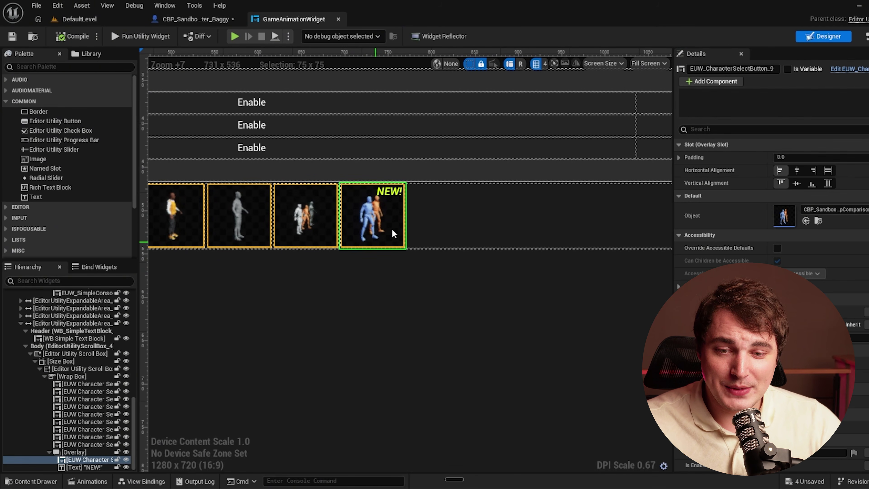
left_click(828, 208)
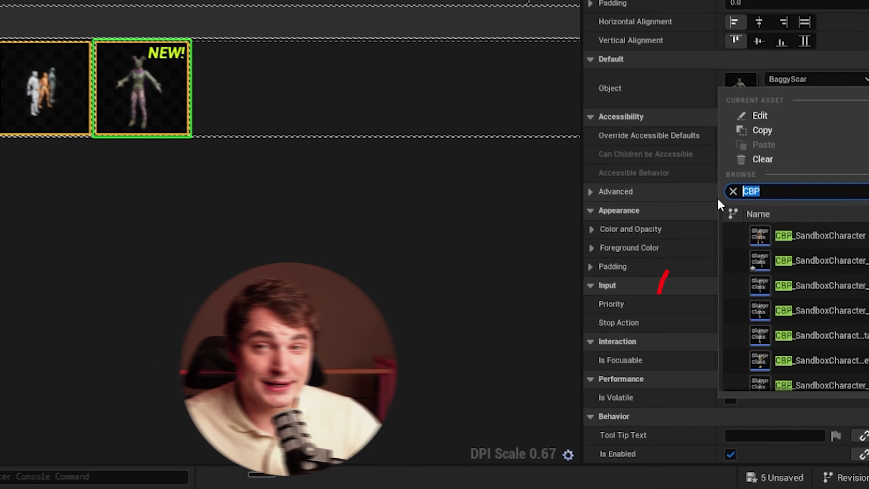
type("RTG_Baggy")
left_click(811, 237)
scroll(184, 167, "down", 4)
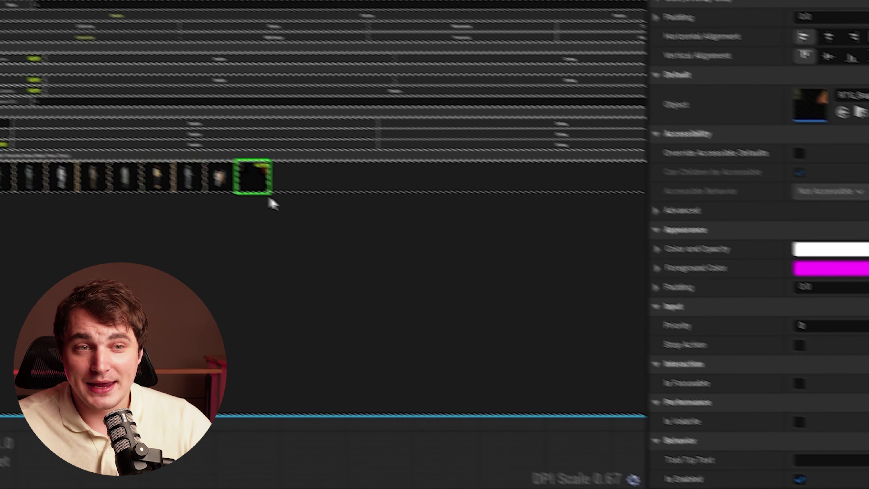
scroll(272, 204, "up", 2)
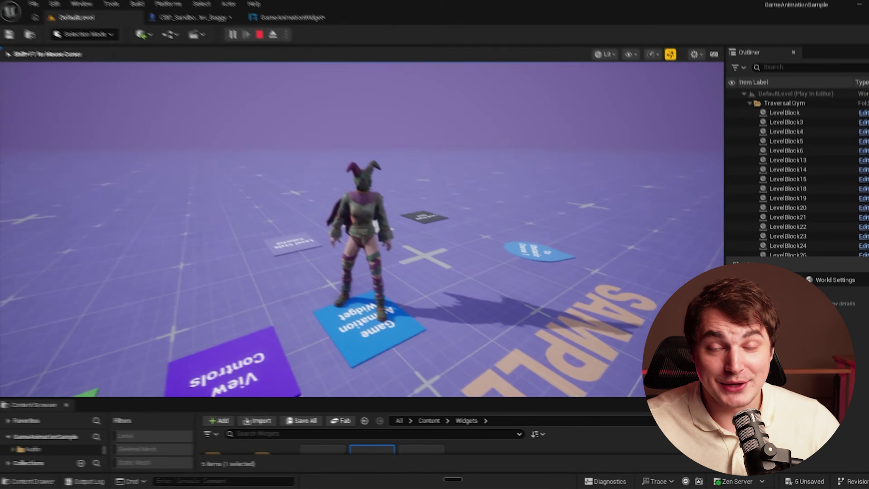
Run the Baggy character around the level in play mode to check its retargeted animations.
key("w")
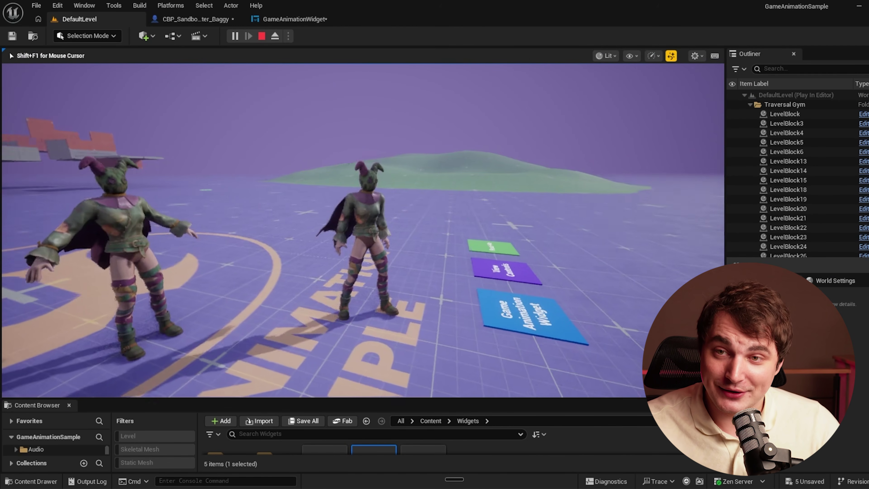
key("w")
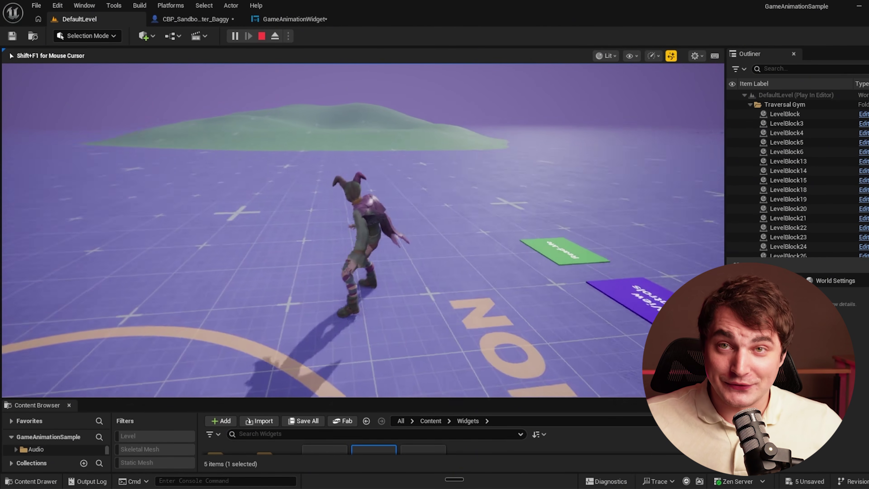
key("w")
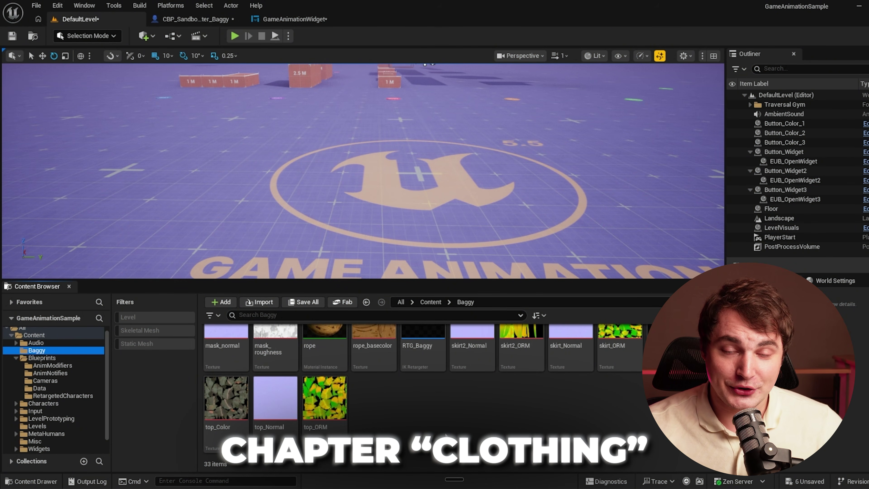
Create a skirts folder inside the Baggy folder for the skirt assets and save the project.
right_click(432, 427)
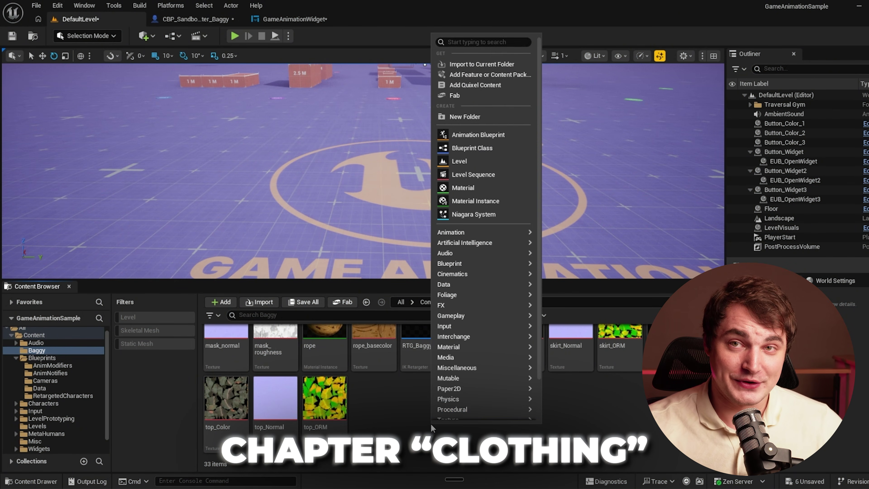
left_click(465, 116)
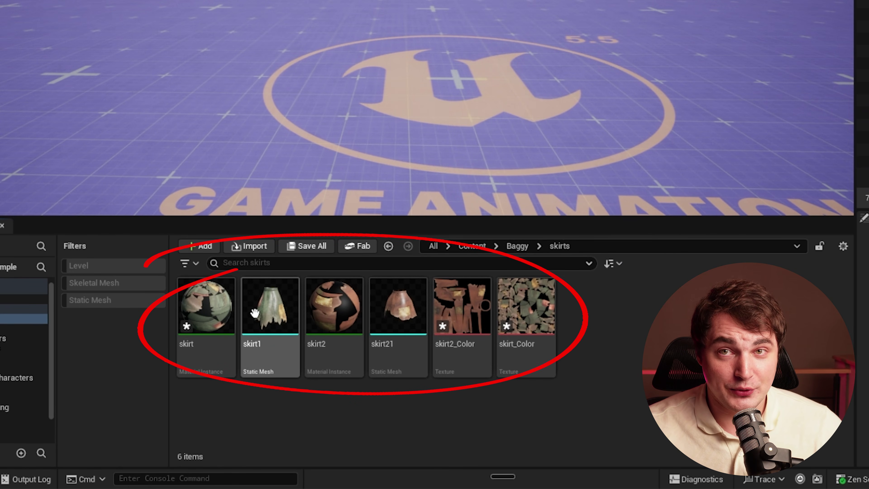
key("ctrl+s")
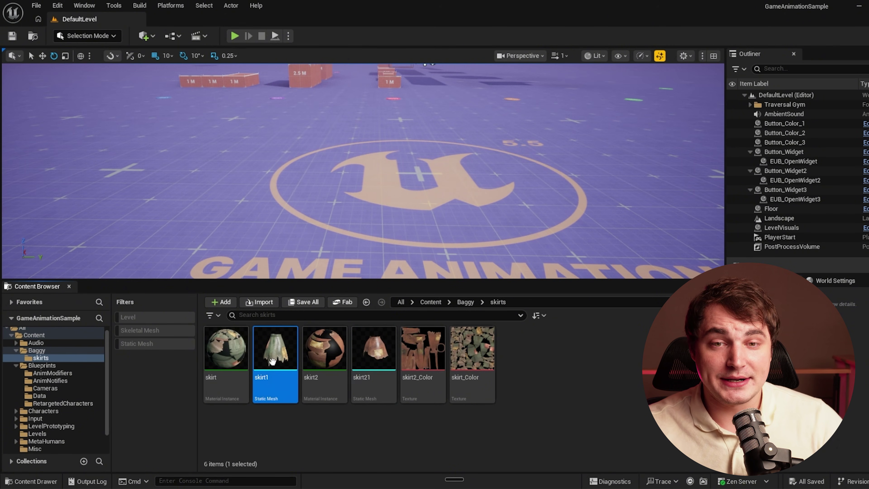
Create a Cloth Asset named CL_Skirt1 from a template in the skirts folder.
right_click(544, 363)
type("cloth")
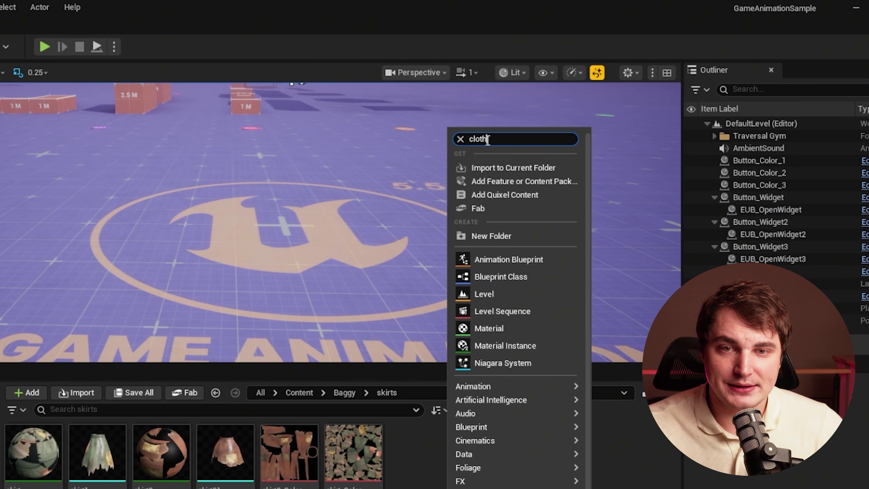
left_click(492, 164)
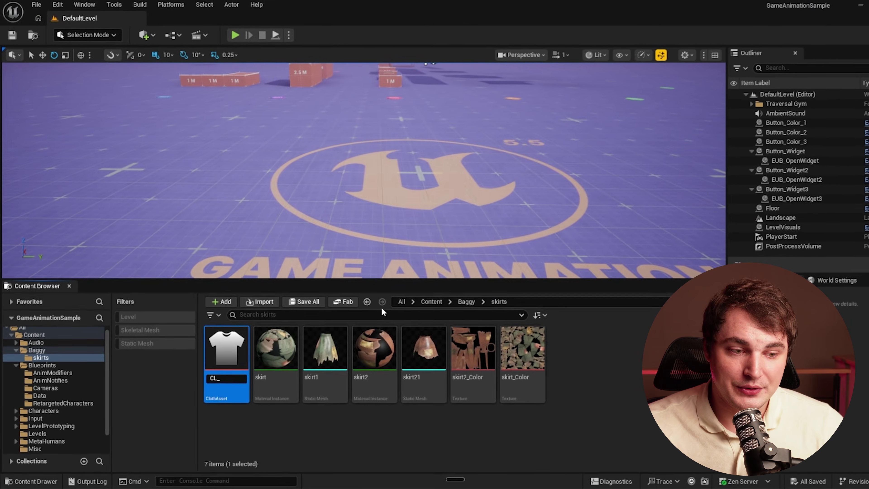
type("CL_Skirt1")
key("Return")
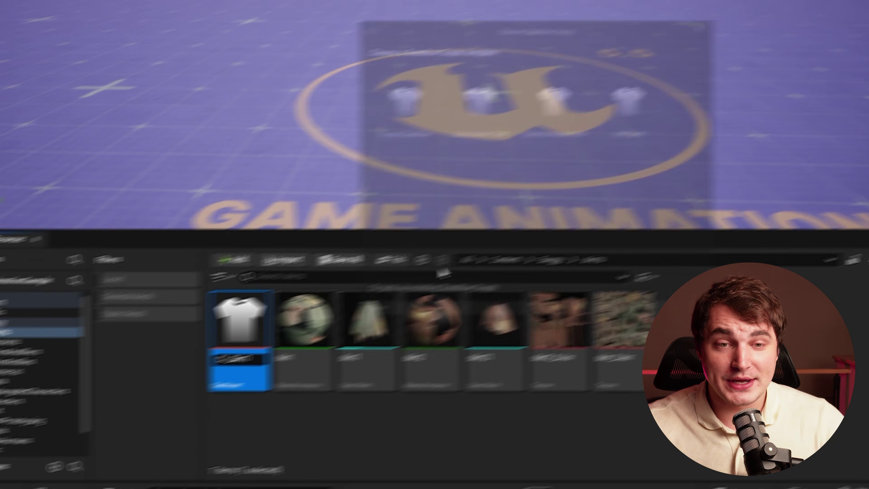
left_click(590, 391)
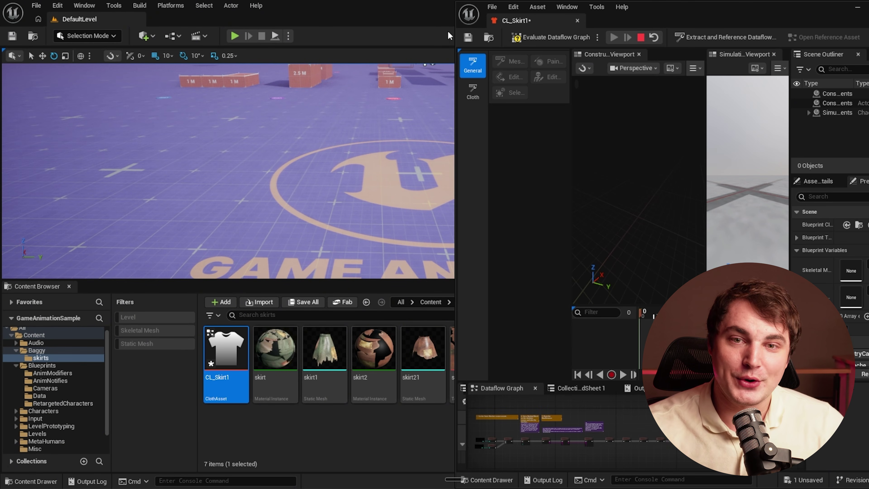
Dock the CL_Skirt1 editor in the main window and resize its panels to enlarge the simulation viewport and Dataflow graph.
left_click_drag(516, 21, 332, 21)
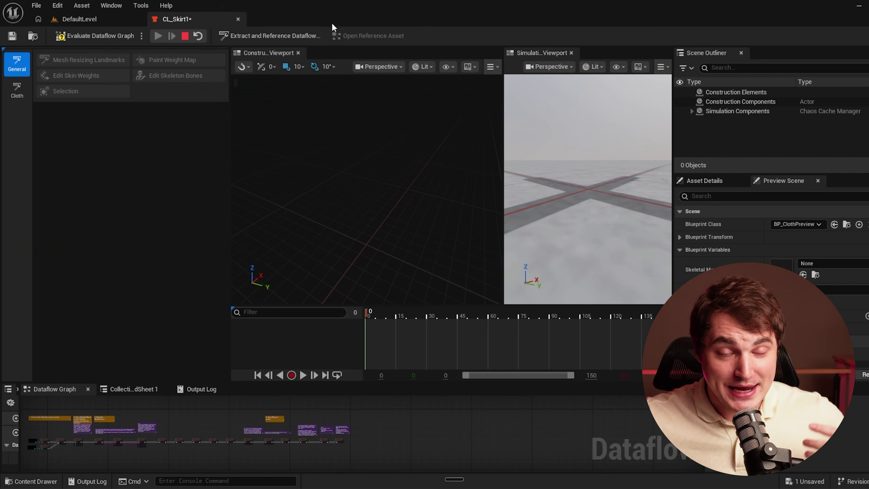
left_click_drag(502, 133, 452, 131)
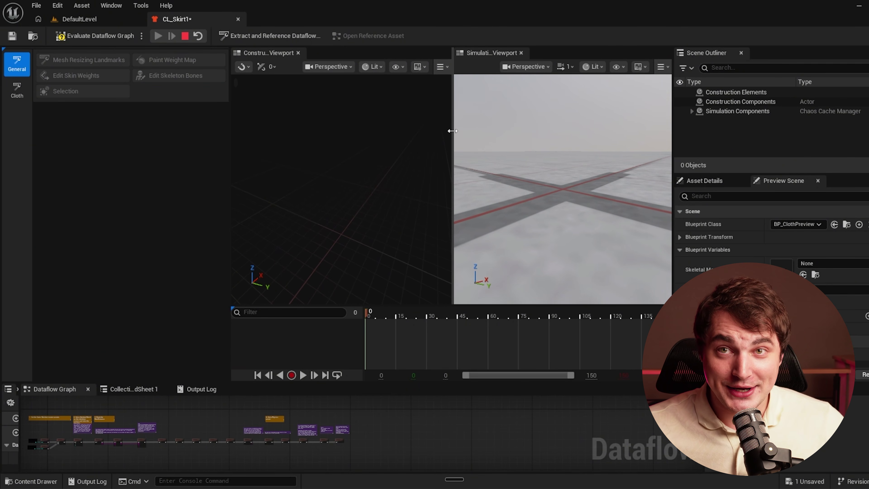
left_click_drag(439, 306, 443, 352)
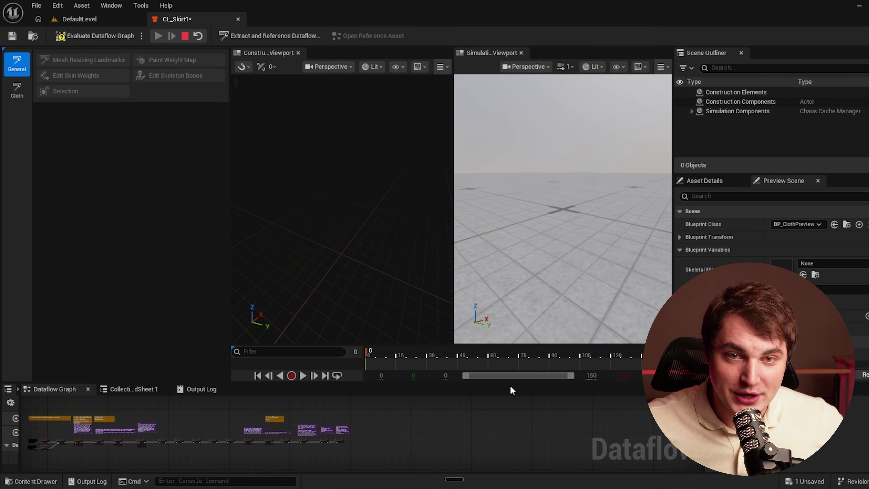
left_click_drag(525, 384, 533, 291)
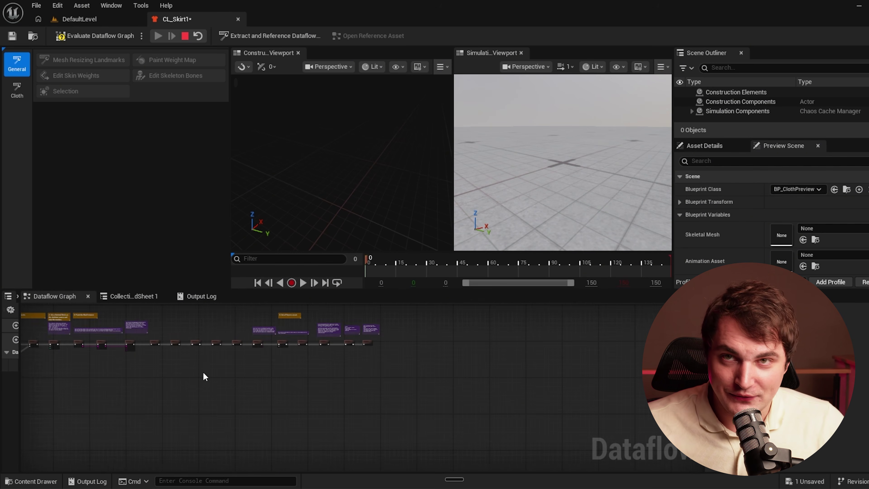
Examine the WeightMap_MaxDistance and SimulationMaxDistanceConfig nodes in the Dataflow graph.
right_click_drag(199, 375, 458, 408)
scroll(316, 414, "up", 4)
right_click_drag(267, 395, 332, 433)
scroll(405, 439, "up", 2)
right_click_drag(456, 444, 381, 440)
scroll(344, 416, "up", 1)
scroll(344, 415, "up", 2)
left_click(359, 377)
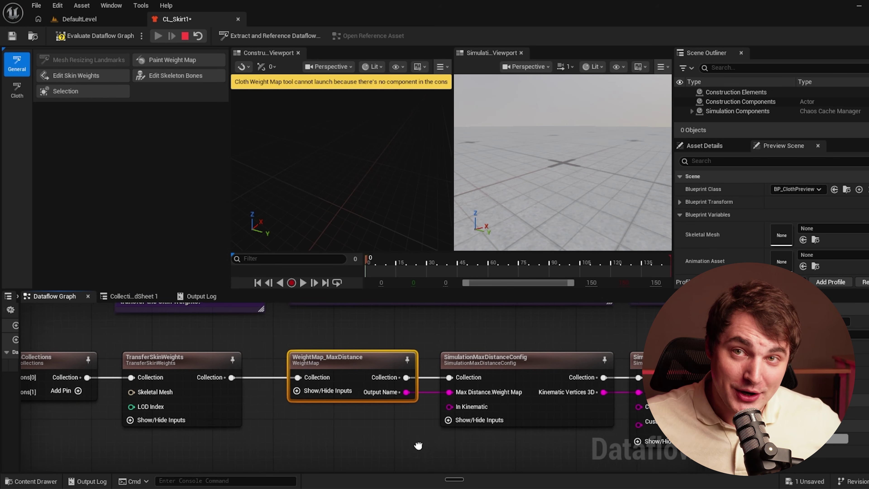
right_click_drag(424, 441, 259, 439)
left_click(340, 355)
scroll(383, 445, "down", 3)
right_click_drag(414, 455, 258, 410)
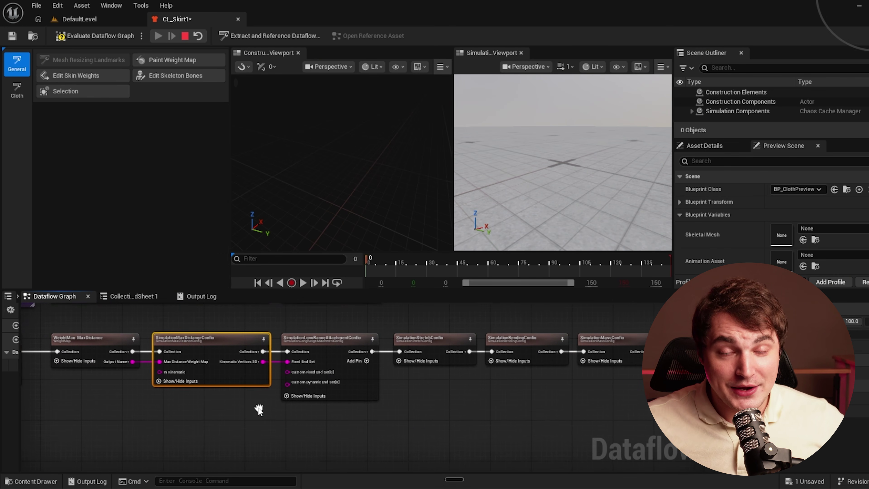
Review the stretch, bending and remaining simulation config nodes, and examine the TransferSkinWeights node.
left_click(425, 341)
right_click_drag(545, 411, 361, 420)
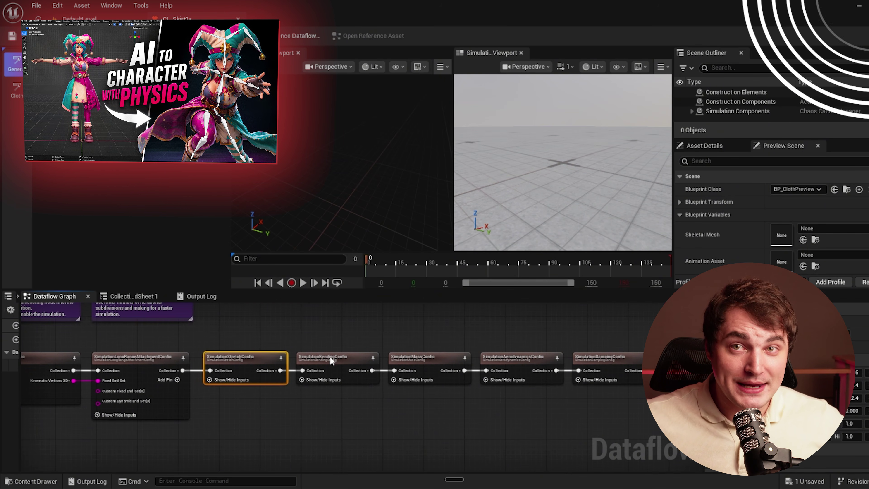
left_click(349, 366)
right_click_drag(471, 419, 336, 414)
scroll(336, 414, "down", 1)
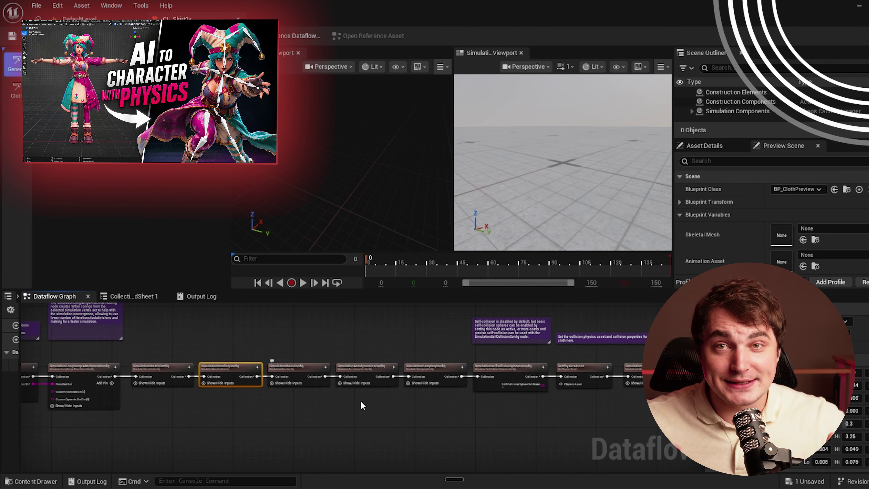
right_click_drag(539, 421, 402, 423)
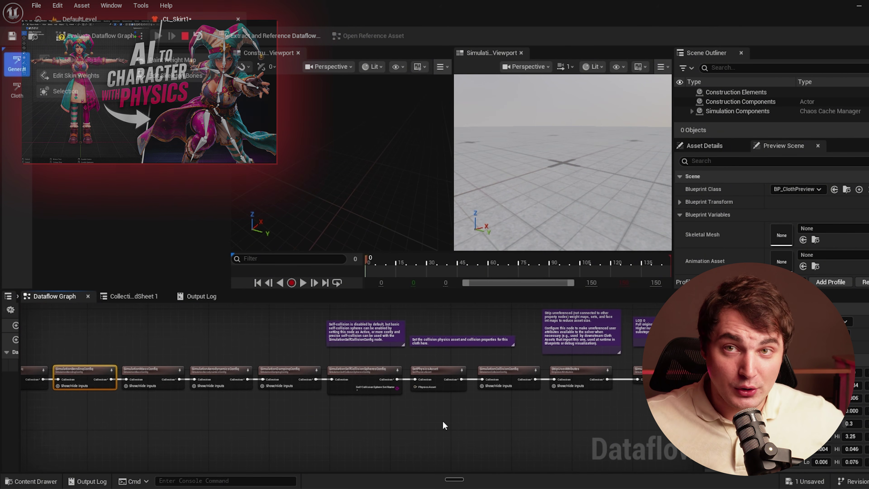
right_click_drag(576, 417, 532, 424)
right_click_drag(303, 431, 474, 429)
scroll(359, 427, "up", 2)
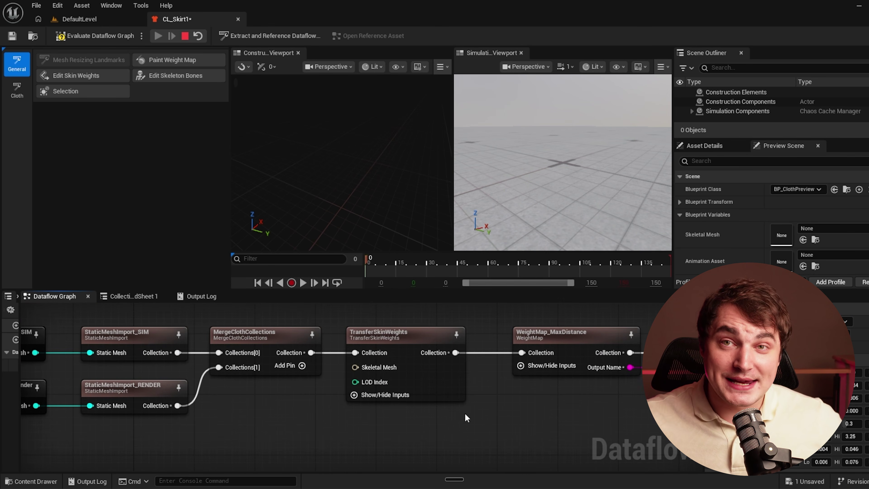
left_click(379, 340)
scroll(326, 447, "down", 2)
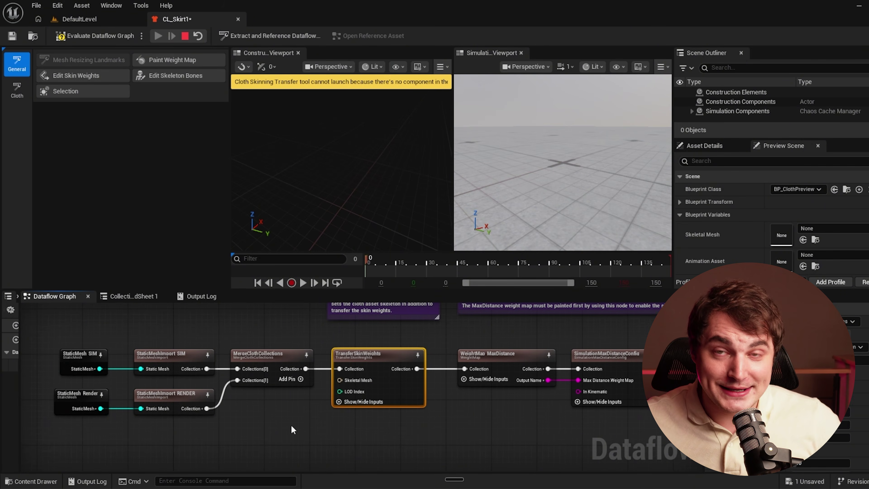
right_click_drag(291, 425, 387, 440)
Assign the skirt1 static mesh to the StaticMesh_SIM node.
left_click(278, 356)
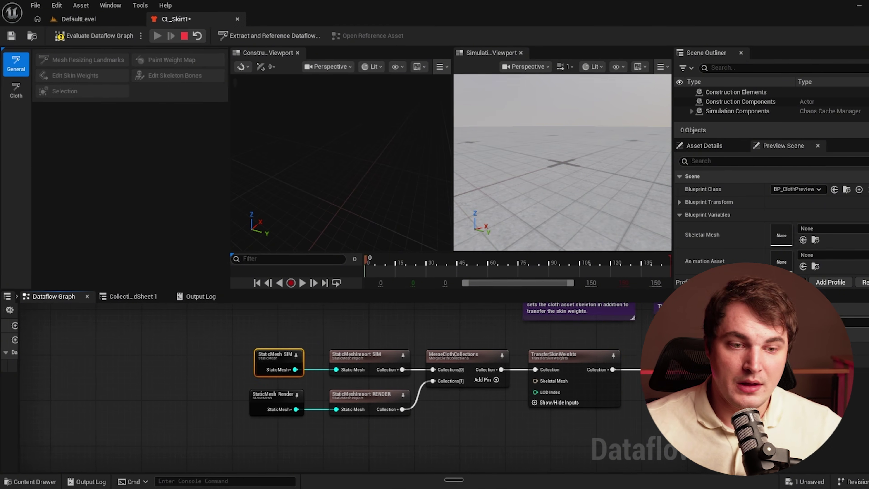
left_click(825, 324)
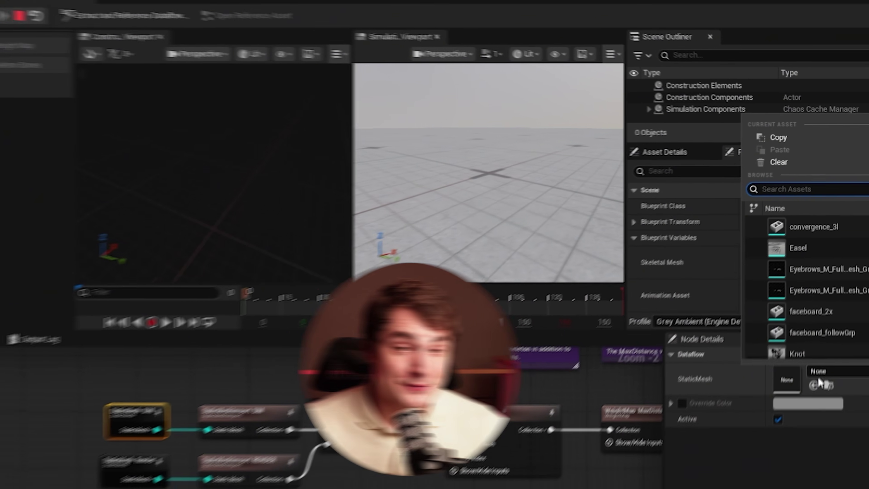
scroll(849, 239, "down", 1)
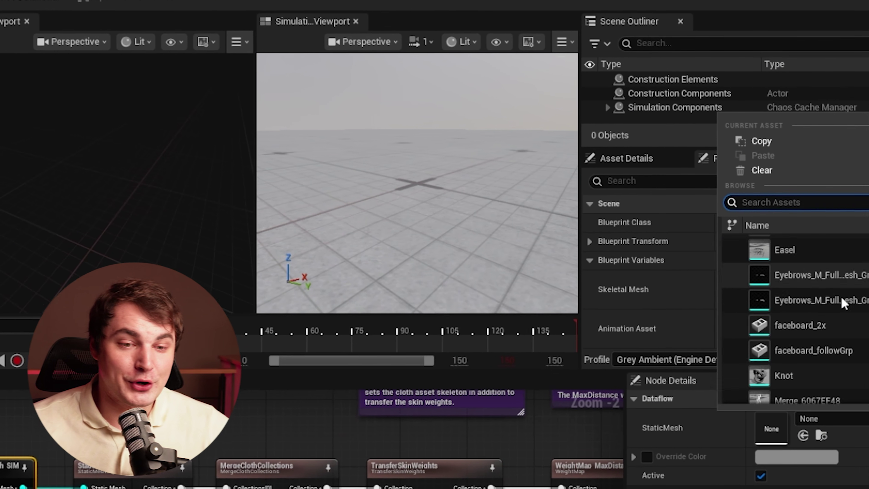
scroll(844, 303, "down", 4)
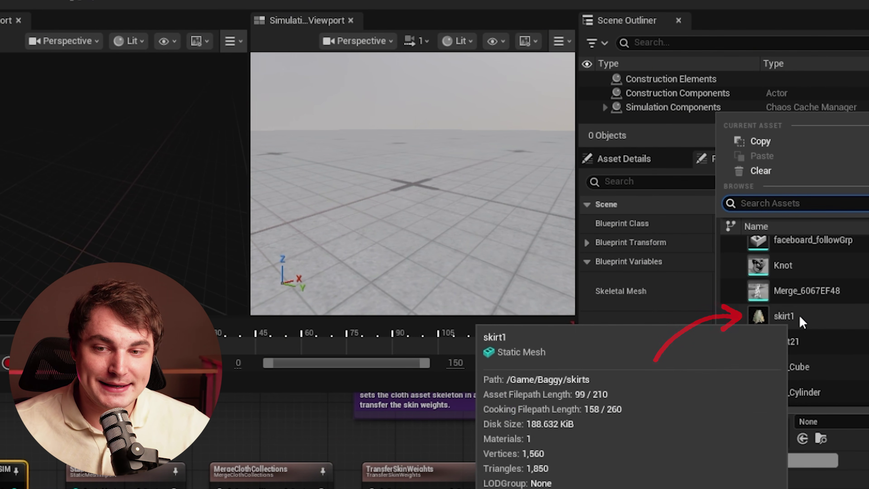
left_click(801, 319)
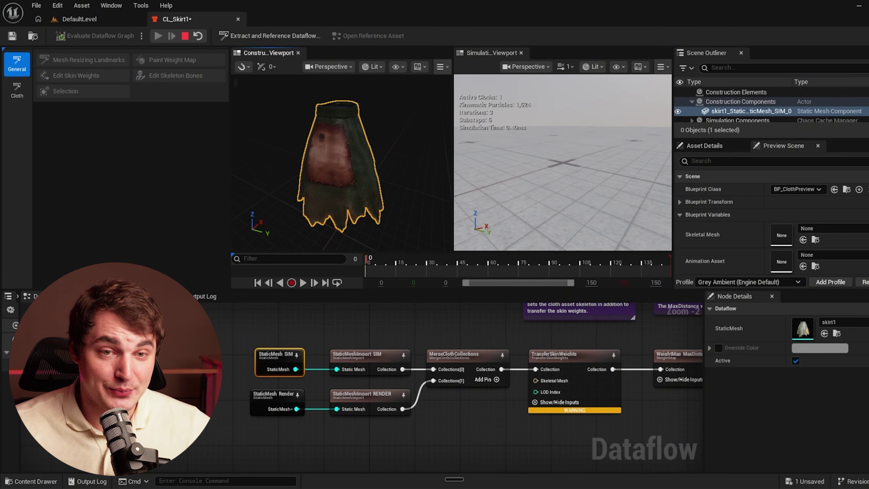
Assign the skirt1 static mesh to the StaticMesh_Render node.
right_click_drag(342, 162, 308, 154)
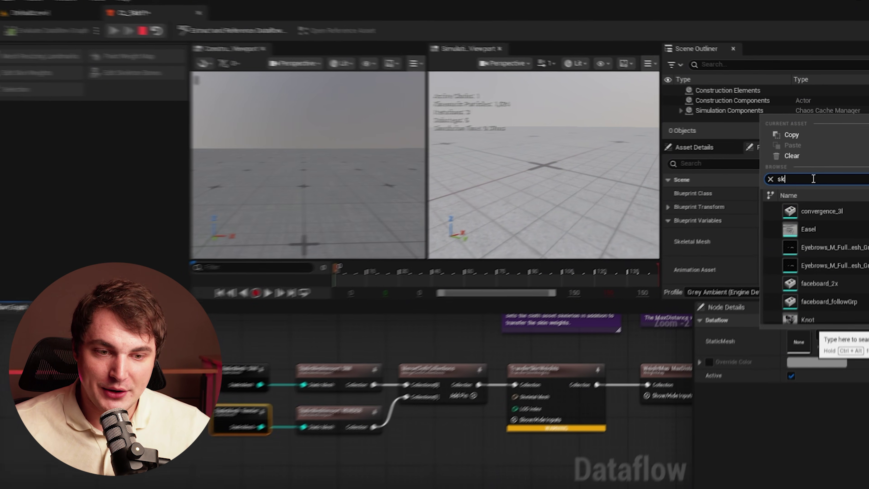
type("irt")
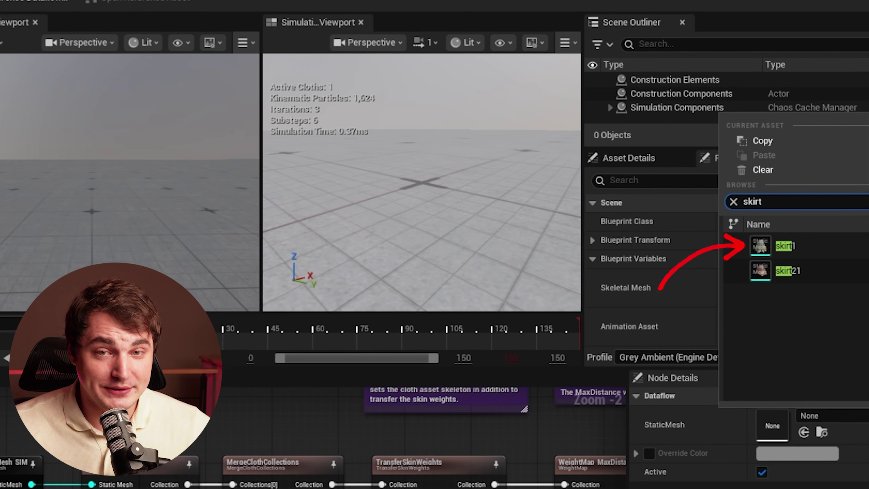
left_click(813, 251)
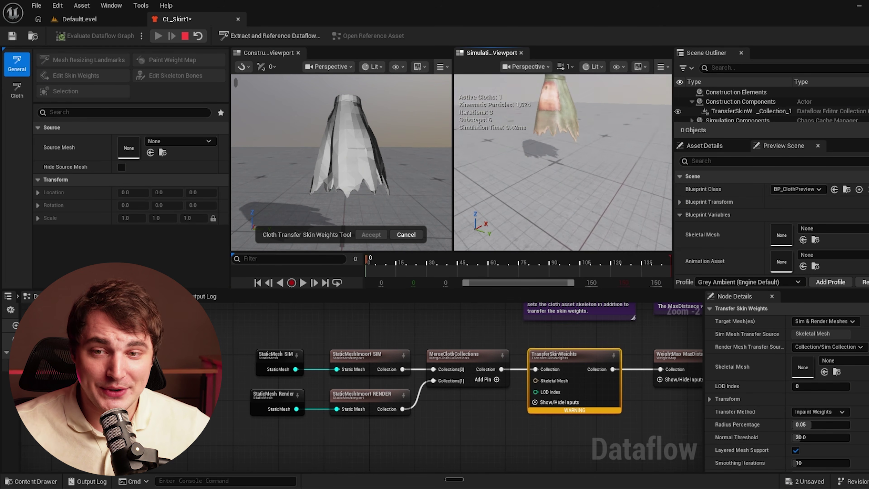
Assign SKM_Quinn_Simple as the skeletal mesh of the TransferSkinWeights node and view the skirt on the mannequin.
left_click(822, 228)
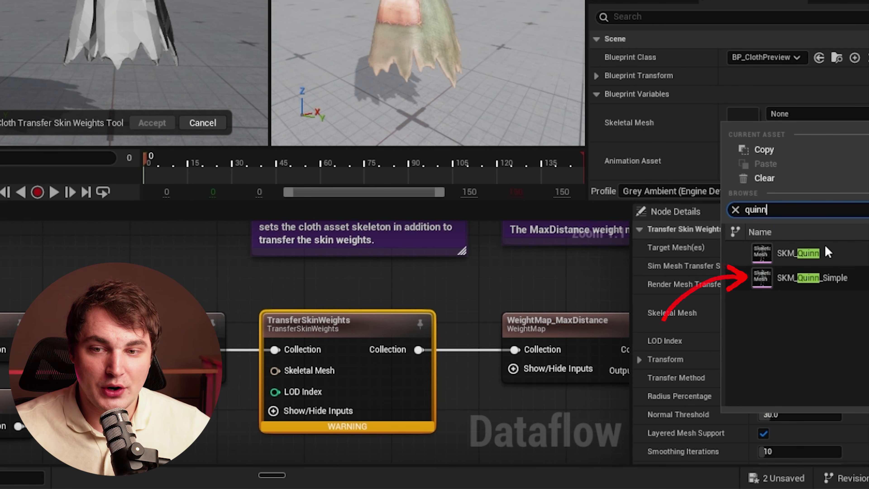
type("quinn")
left_click(828, 278)
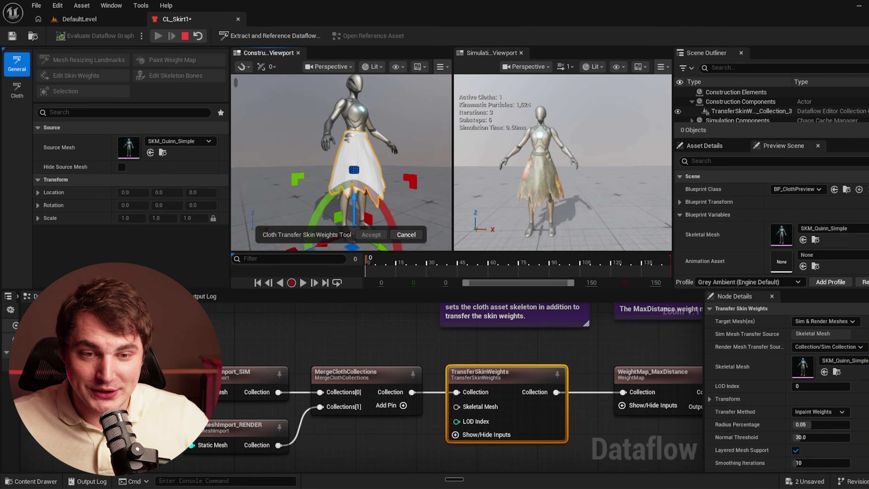
right_click_drag(343, 154, 312, 173)
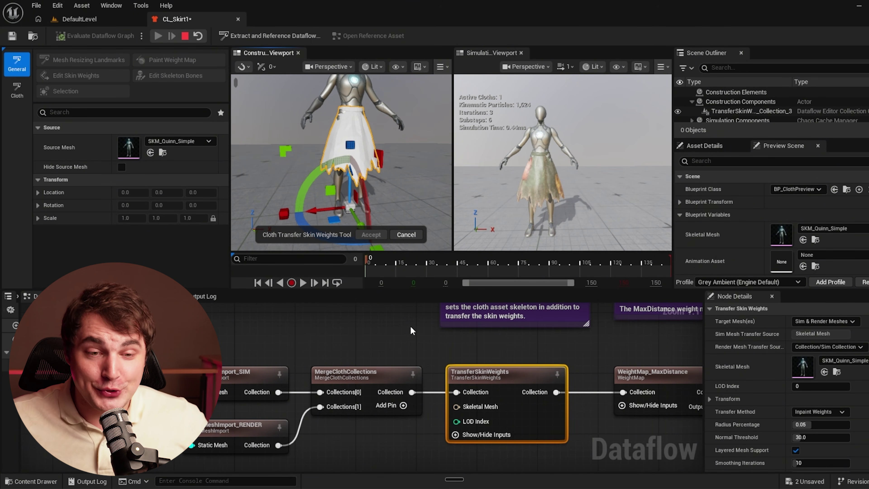
Select the WeightMap_MaxDistance node for weight painting and enlarge the viewports above the Dataflow graph.
scroll(411, 329, "down", 1)
right_click_drag(514, 353, 329, 351)
scroll(330, 350, "down", 1)
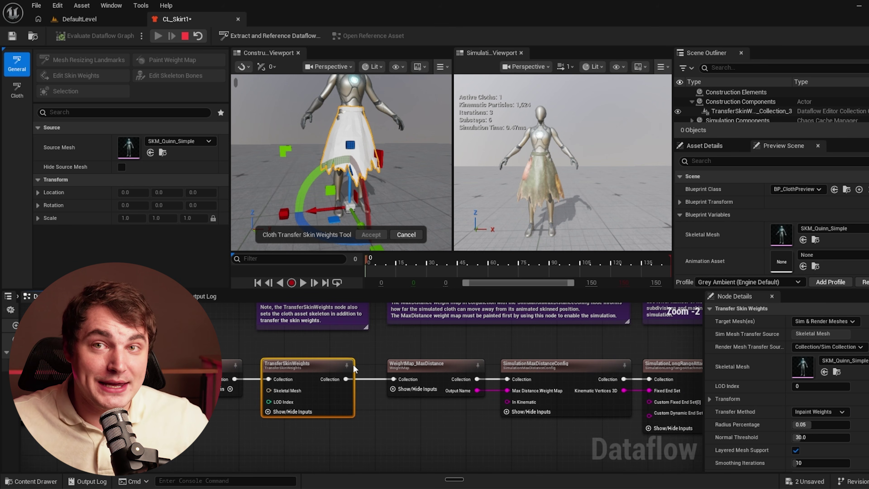
left_click(417, 364)
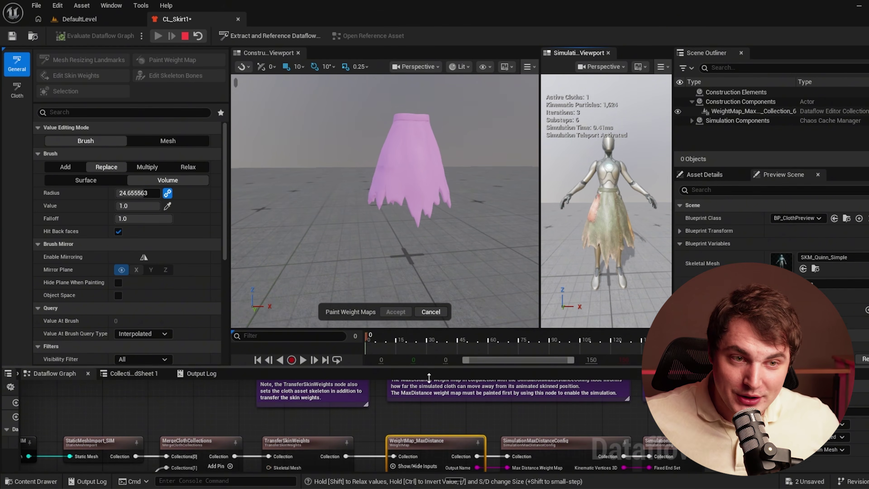
left_click_drag(428, 377, 429, 431)
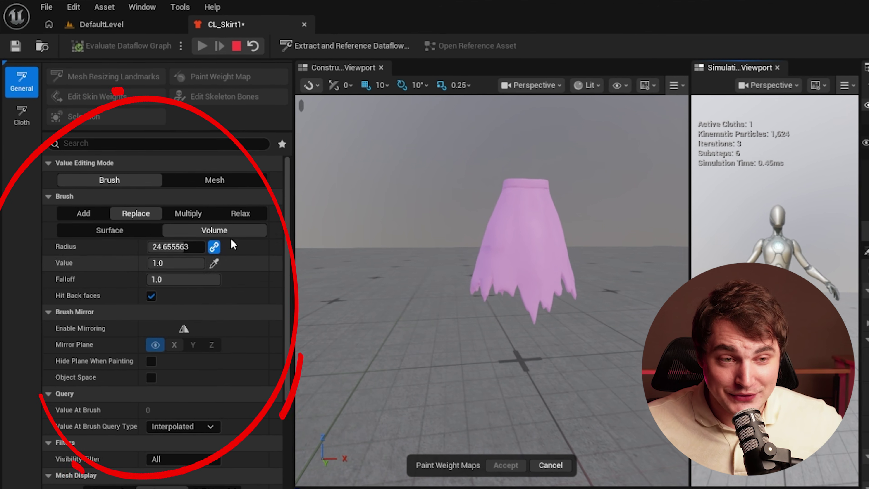
Examine the Replace, Multiply and Add operations of the weight painting brush.
left_click(136, 216)
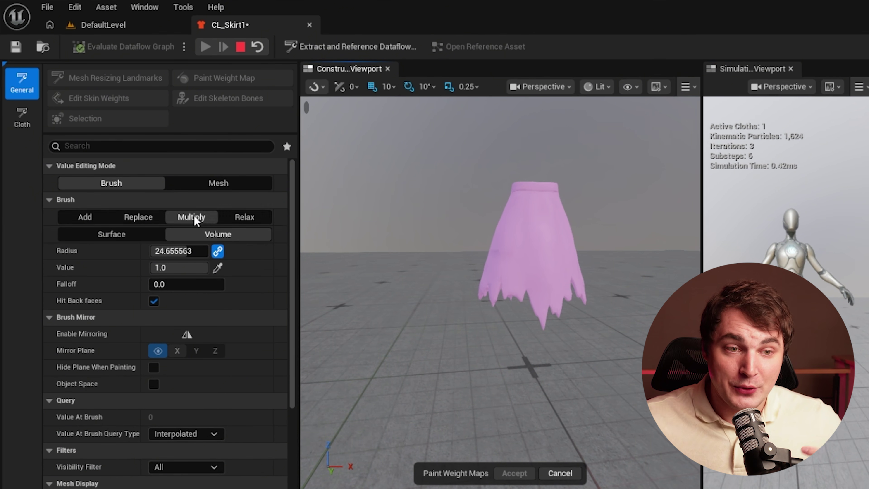
left_click(189, 214)
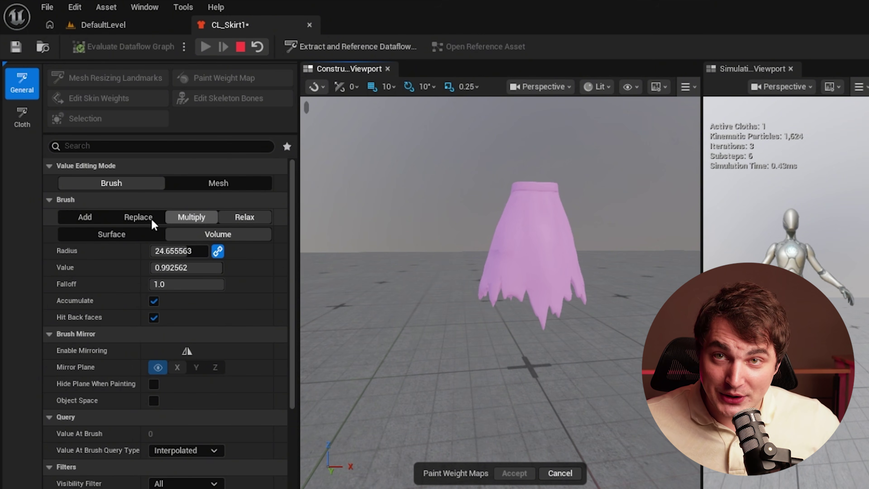
left_click(96, 217)
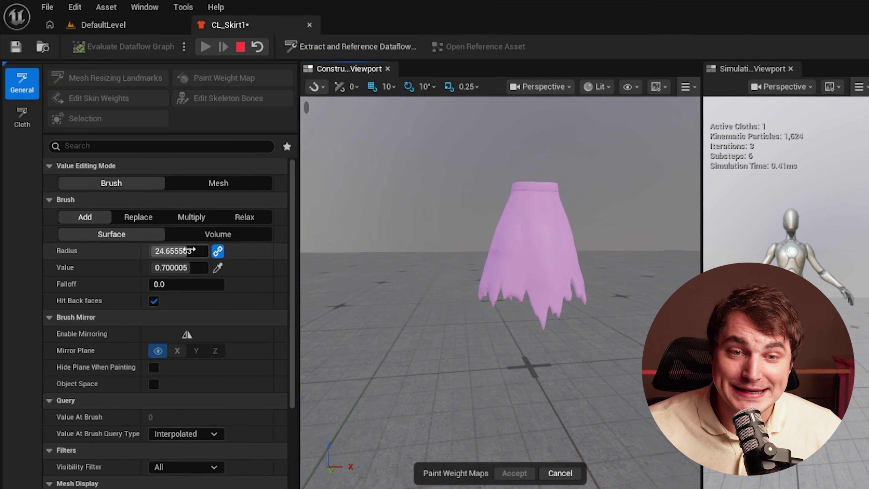
In mesh editing mode, select the vertices of the skirt's lower part, add a weight value of 1.0 and clear the selection.
left_click(212, 185)
left_click_drag(537, 237, 426, 171, "alt")
left_click_drag(425, 298, 380, 294, "alt")
left_click_drag(609, 409, 445, 280)
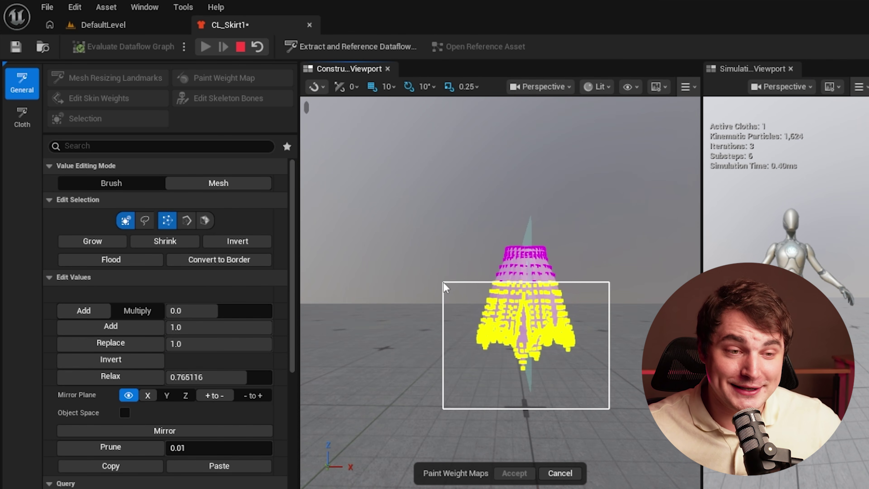
left_click_drag(202, 315, 269, 313)
right_click_drag(603, 373, 668, 375)
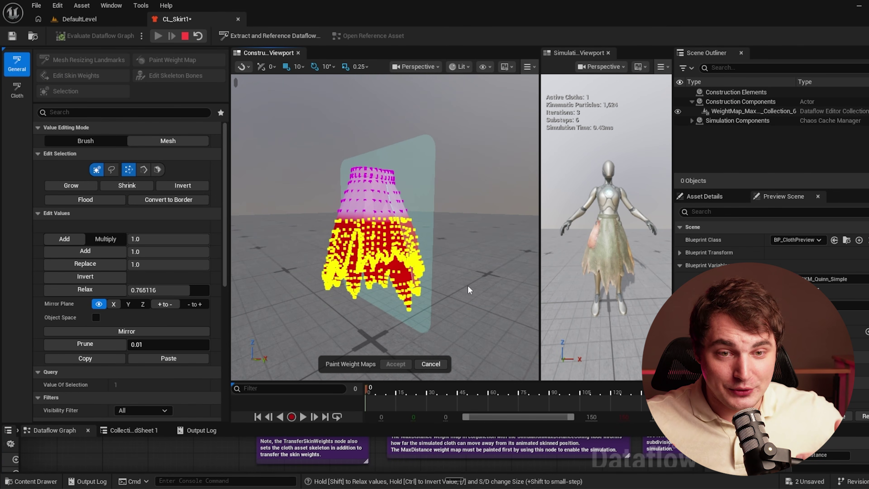
left_click(488, 300)
right_click_drag(470, 290, 380, 283)
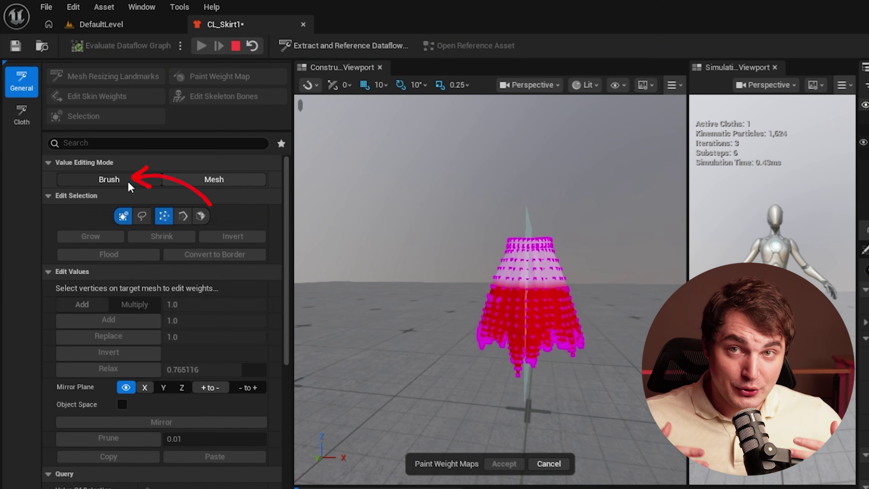
Smooth the skirt's weight transition with a mirrored Relax brush and accept the painted MaxDistance weight map.
left_click(86, 141)
left_click(187, 170)
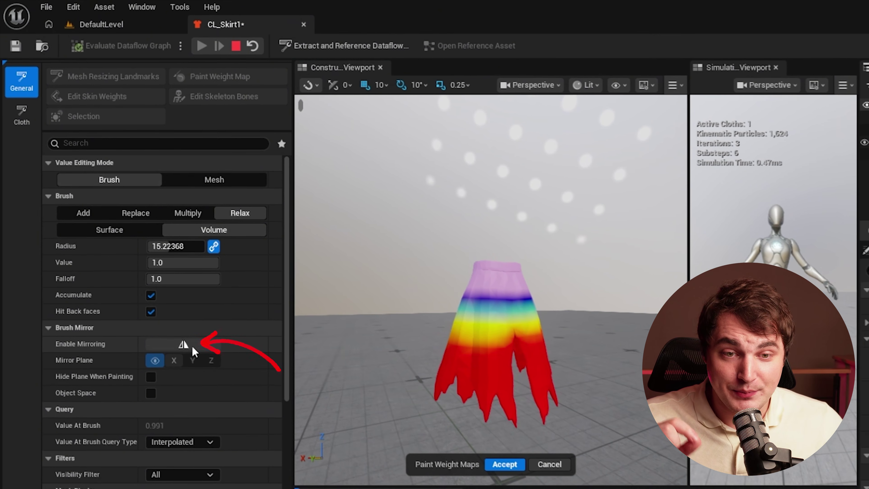
left_click(193, 346)
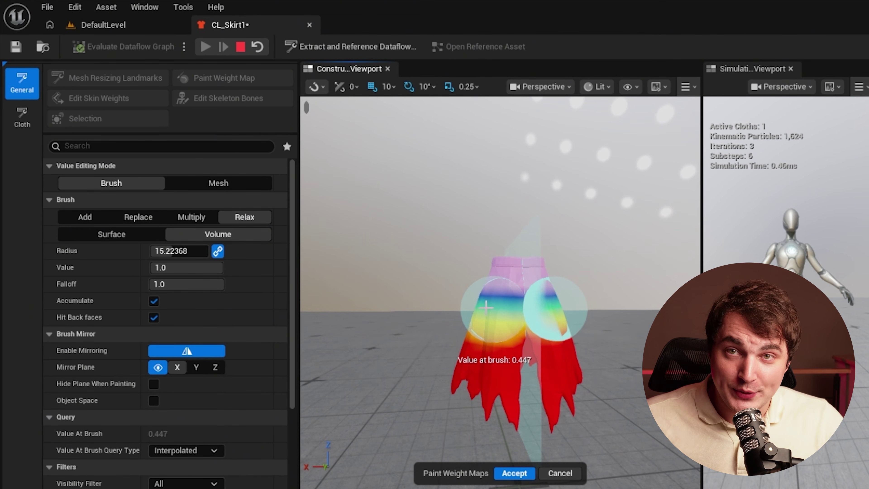
left_click_drag(500, 343, 612, 338, "alt")
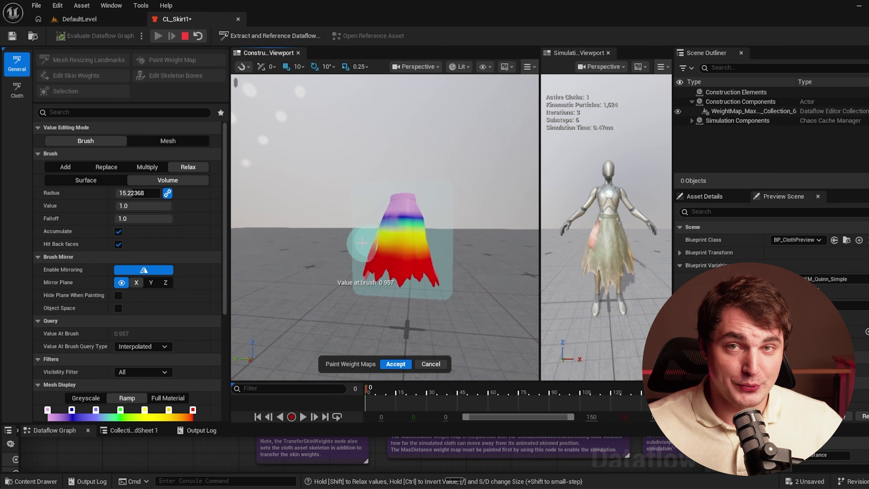
left_click_drag(362, 243, 507, 245, "alt")
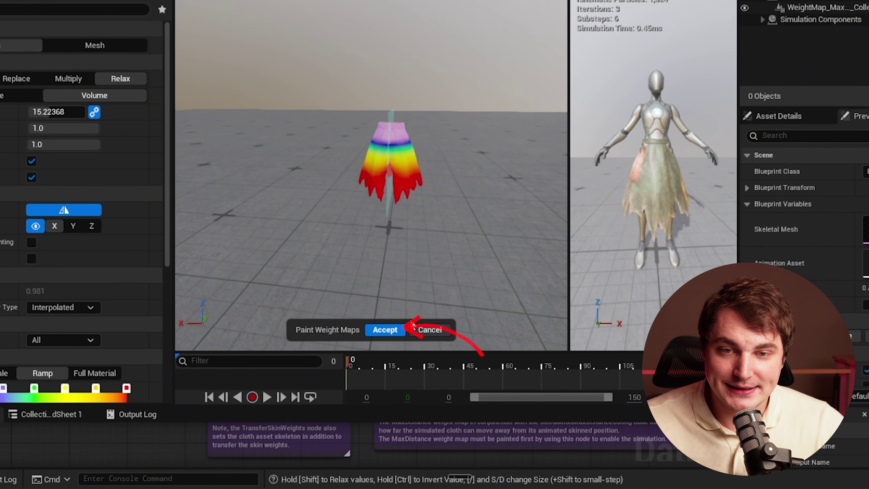
left_click(384, 330)
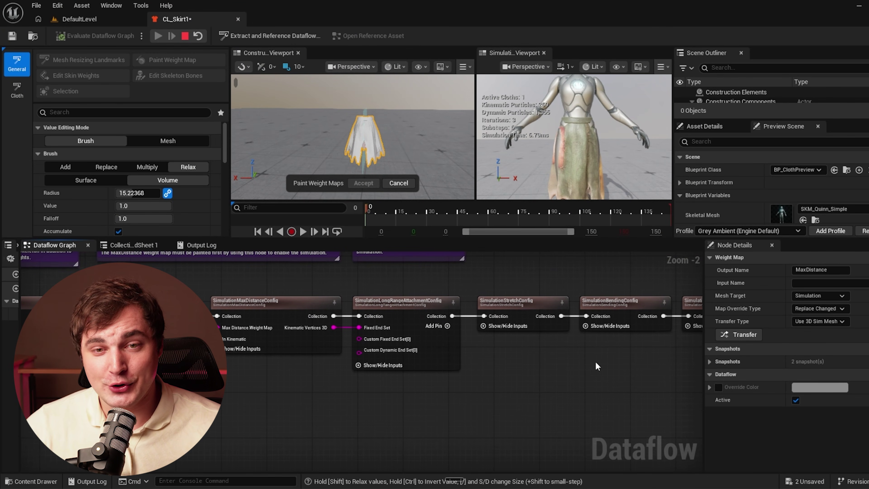
Assign PA_Mannequin as the SetPhysicsAsset node's physics asset and inspect the simulated skirt on the mannequin.
right_click_drag(599, 367, 253, 351)
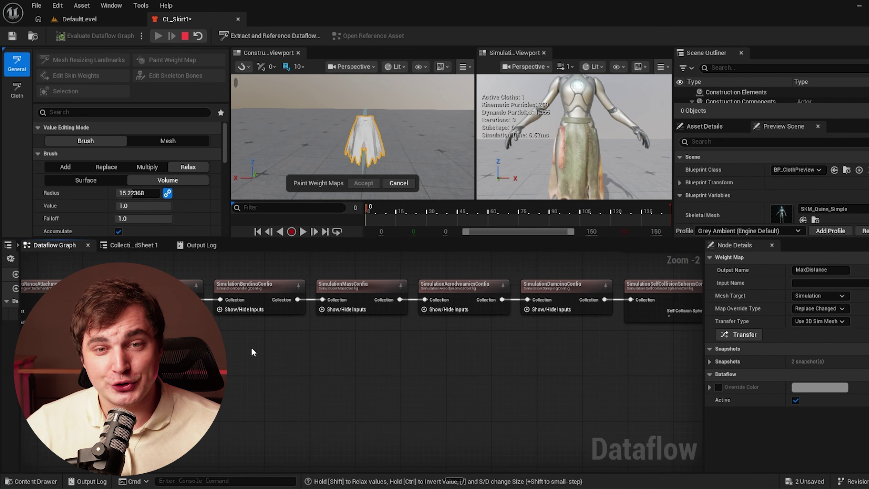
right_click_drag(465, 356, 220, 384)
right_click_drag(486, 384, 310, 392)
left_click(342, 319)
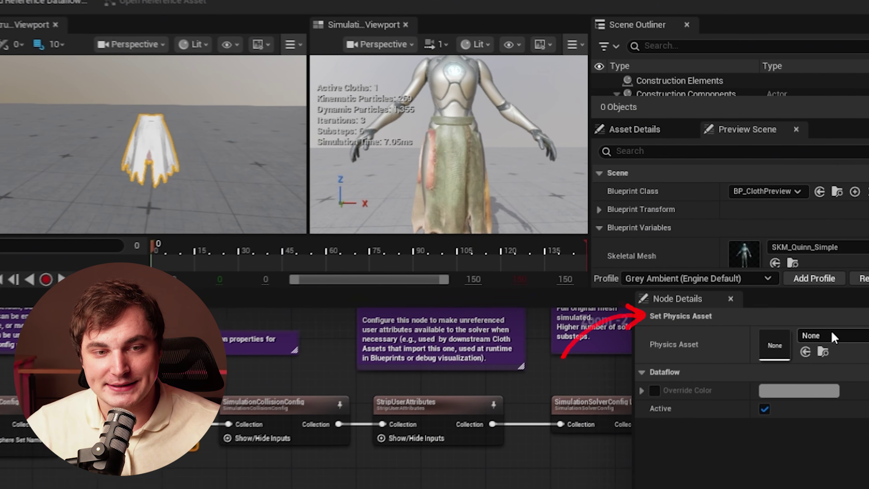
left_click(842, 270)
type("q")
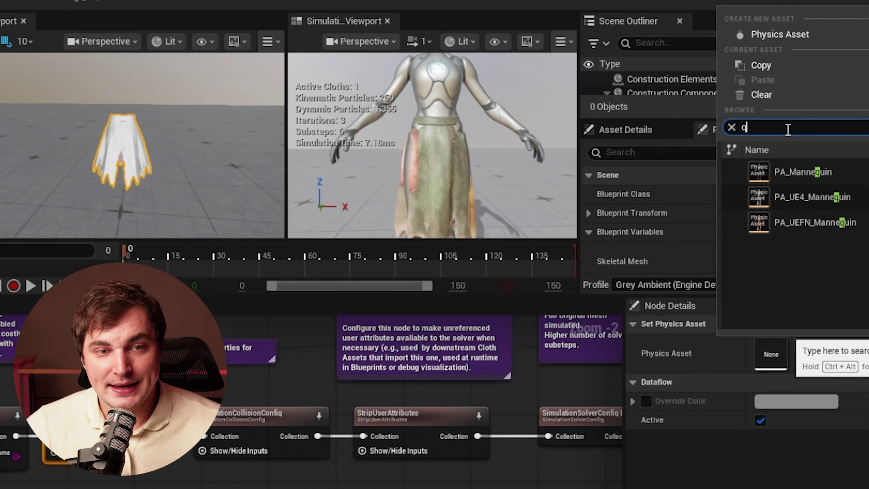
left_click(823, 173)
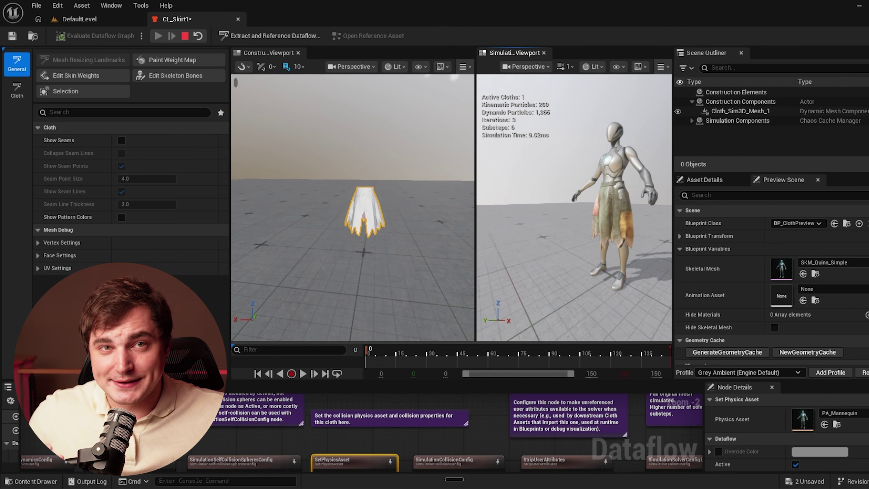
right_click_drag(575, 208, 630, 208)
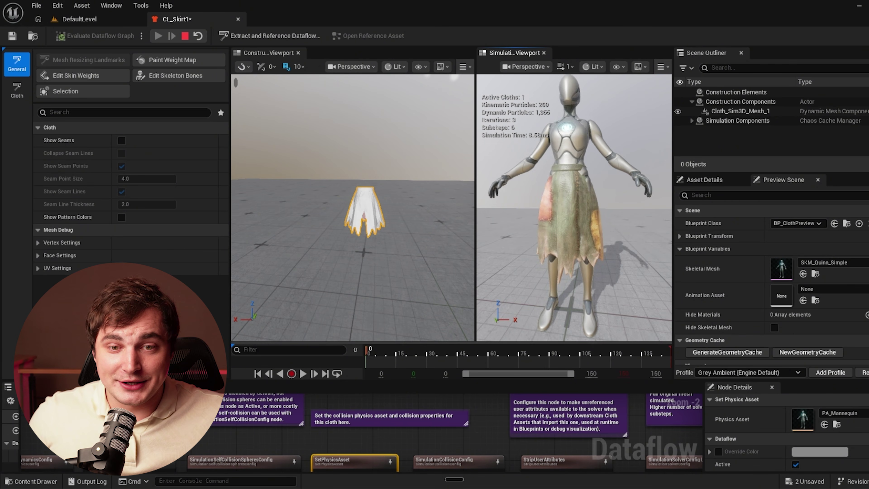
right_click_drag(584, 281, 666, 282)
right_click_drag(574, 207, 547, 208)
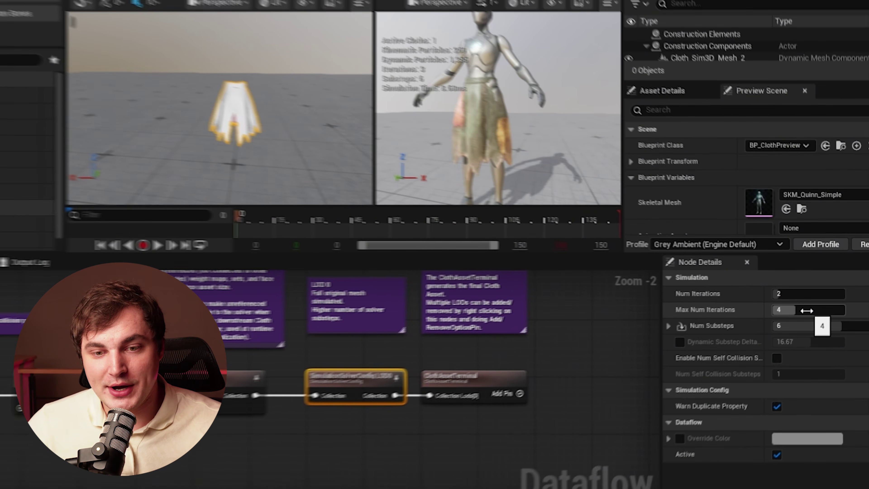
Adjust the iterations in the SimulationSolverConfig LOD0 node and set the number of substeps to 2.
left_click(797, 298)
left_click(798, 295)
left_click_drag(760, 295, 766, 295)
left_click_drag(846, 332, 772, 331)
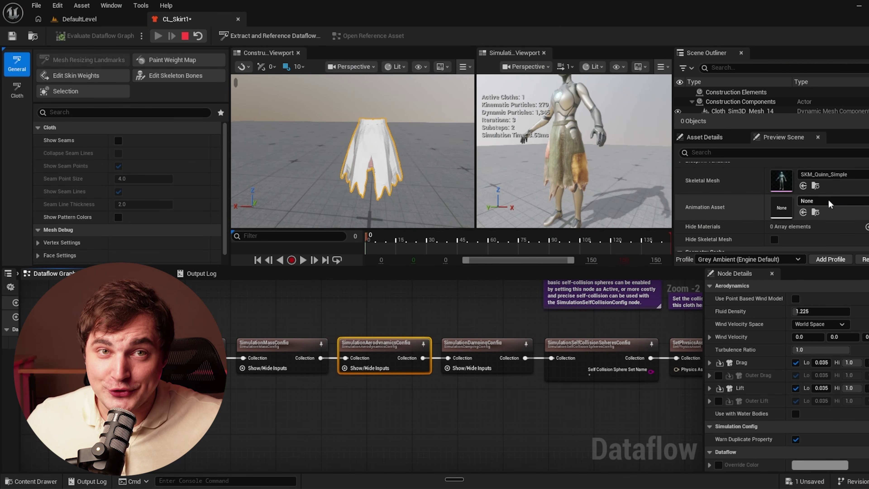
Search for walk animations and assign the forward jump landing clip ending in Heavy_Lfoot as the preview's animation asset.
left_click(829, 200)
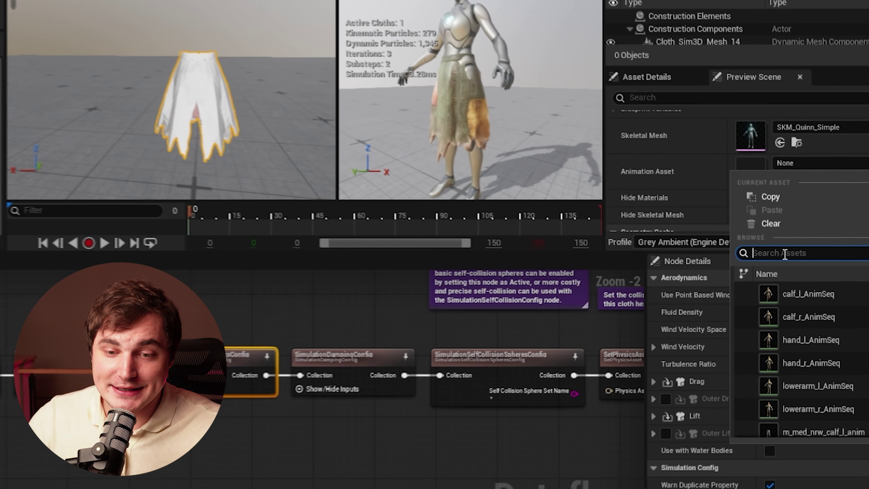
type("walk")
key("Down")
key("Down")
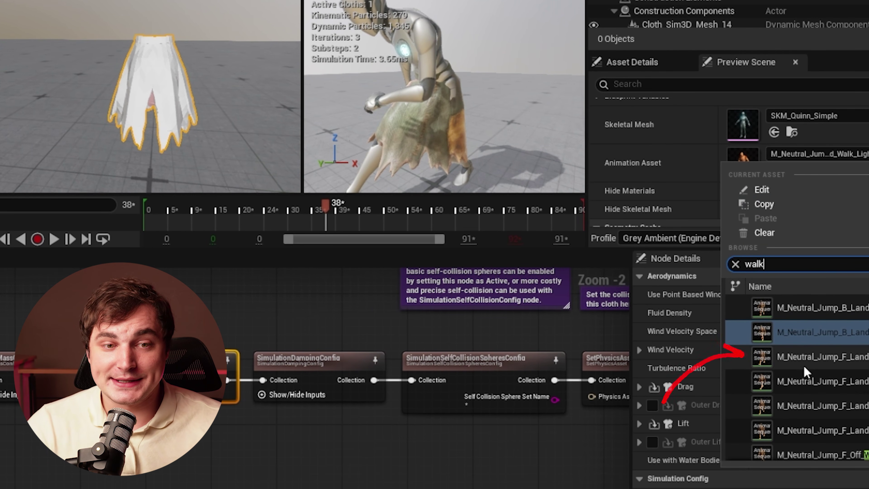
left_click(804, 365)
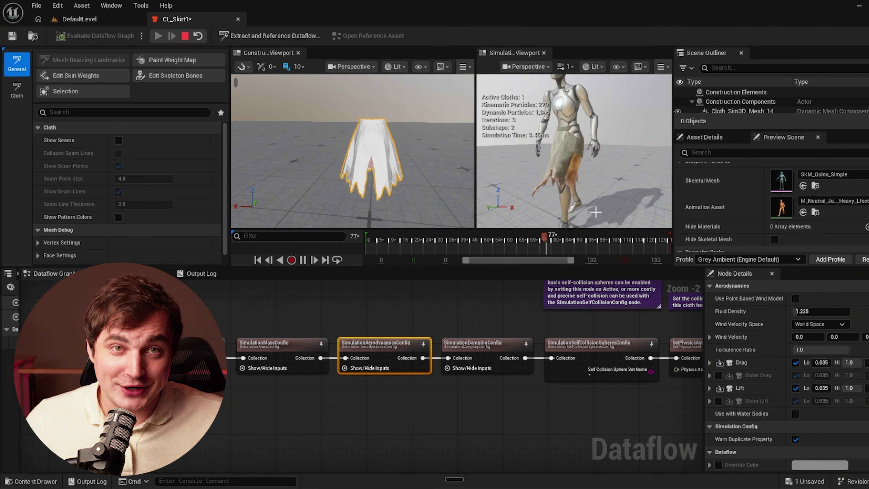
left_click_drag(543, 267, 543, 352)
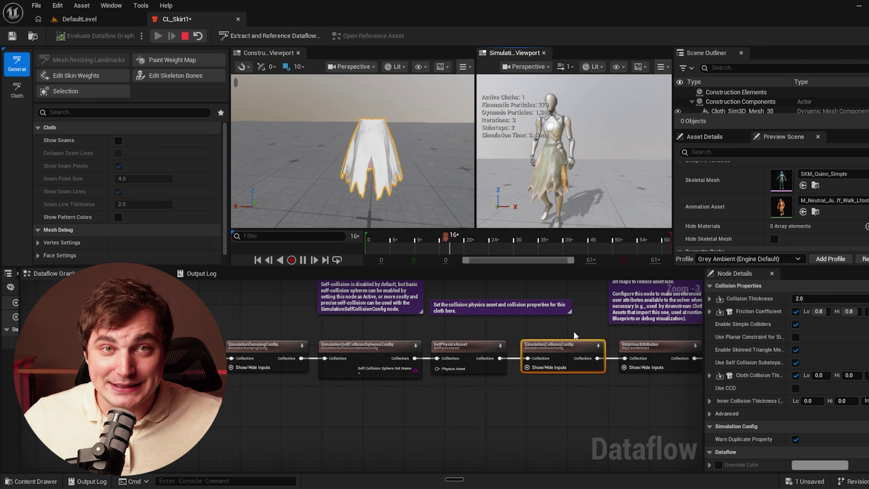
Set the preview's animation asset to M_Neutral_Jump_F_Off_Walk_Rfoot and bring the final solver and terminal nodes into view.
left_click(816, 210)
scroll(831, 343, "down", 5)
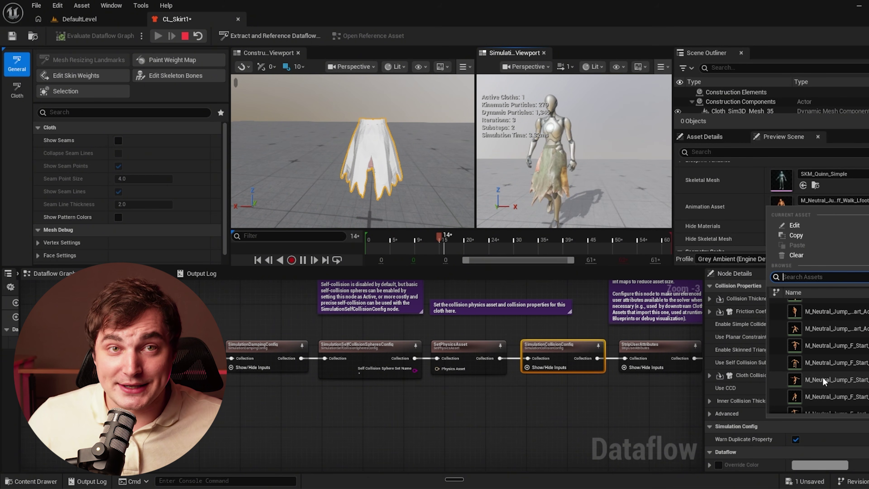
scroll(835, 359, "up", 2)
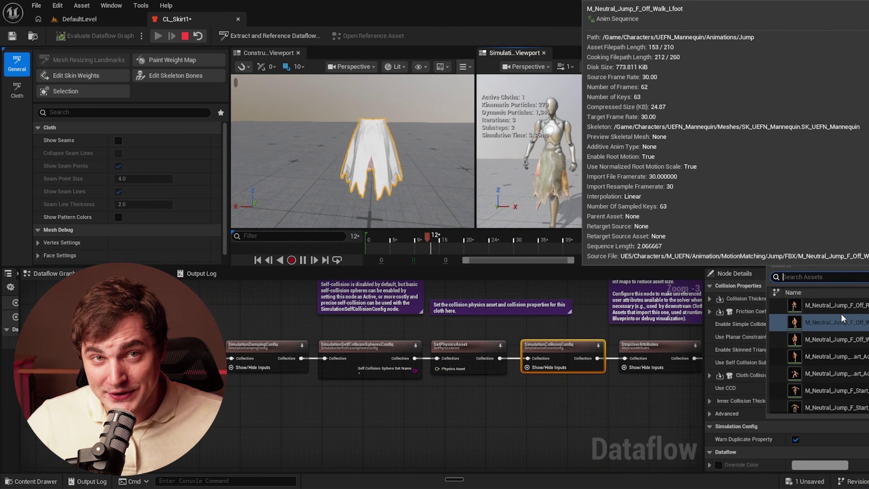
left_click(838, 340)
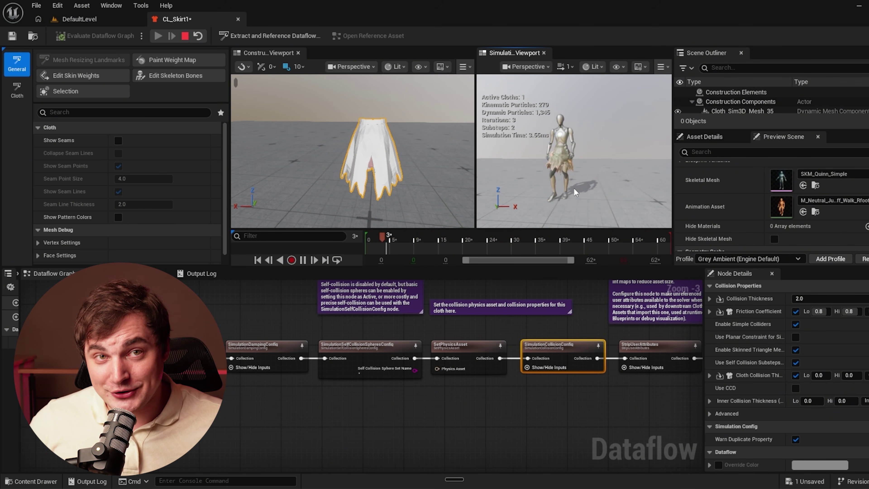
scroll(585, 391, "up", 1)
right_click_drag(586, 391, 495, 380)
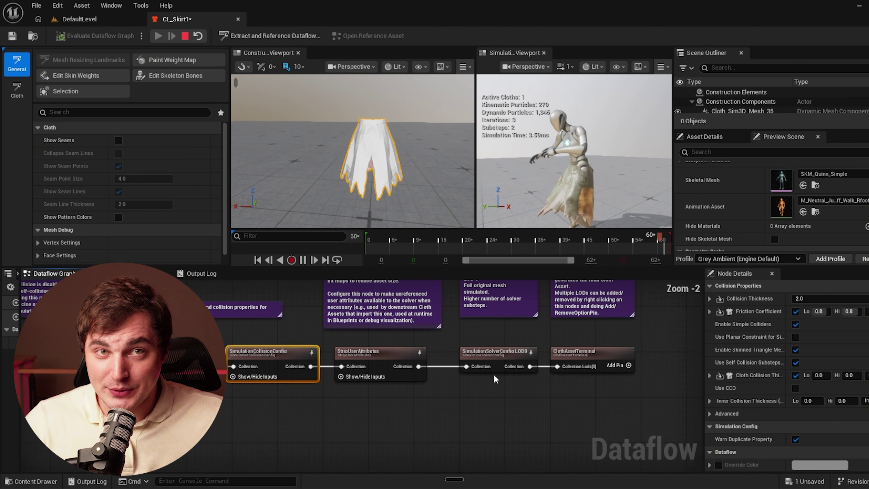
Set the SimulationSolverConfig LOD0 node's iterations and substeps to 3 and check the preview's animation choices.
left_click(490, 354)
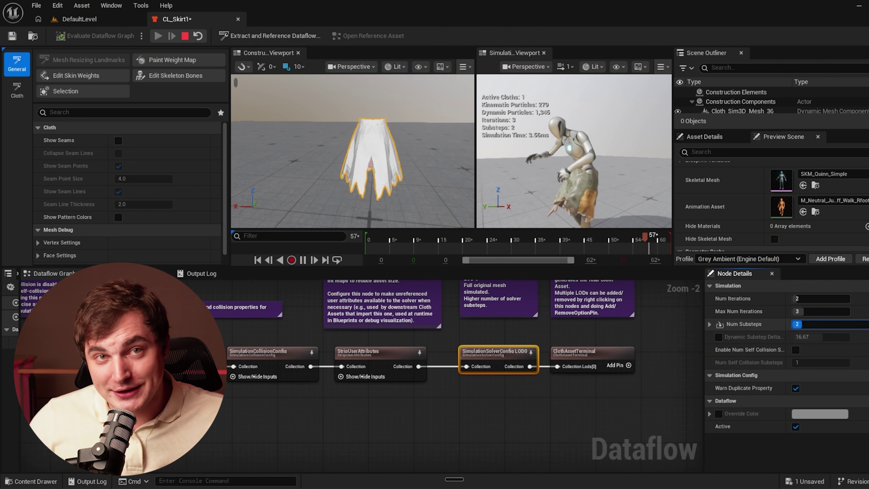
left_click(805, 304)
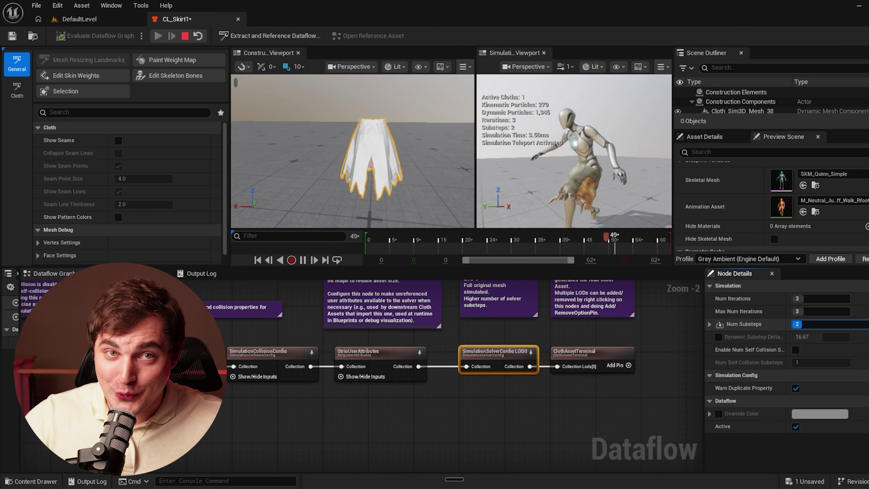
right_click_drag(512, 336, 640, 326)
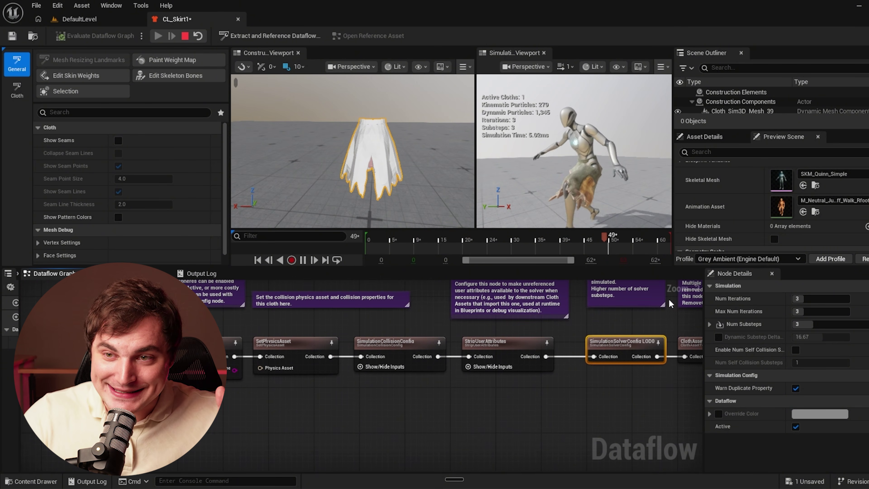
left_click(843, 202)
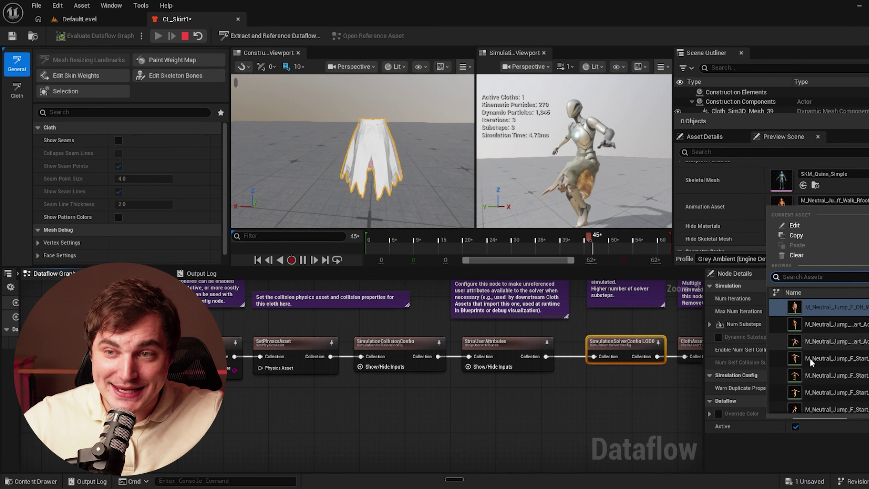
left_click(811, 202)
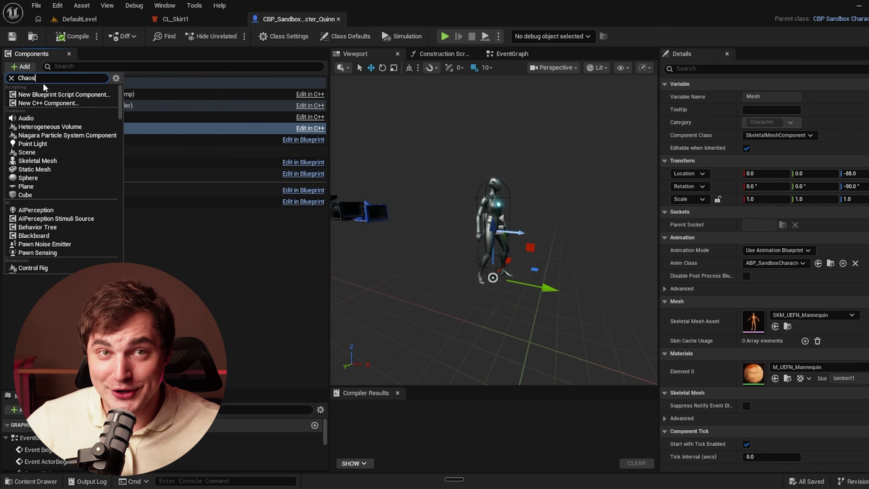
Add a Chaos Cloth component named Skirt1 under the character mesh in the CBP_SandboxCharacter_Quinn blueprint.
type("Chaos")
left_click(60, 127)
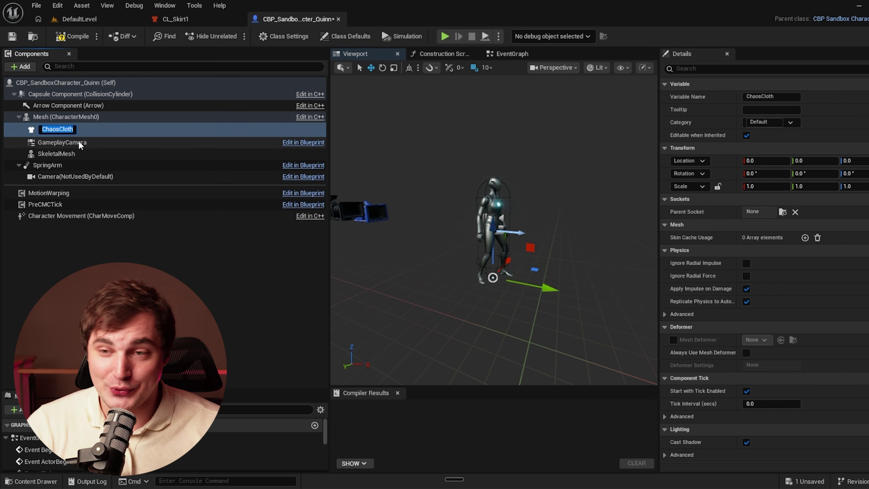
type("Skirt1")
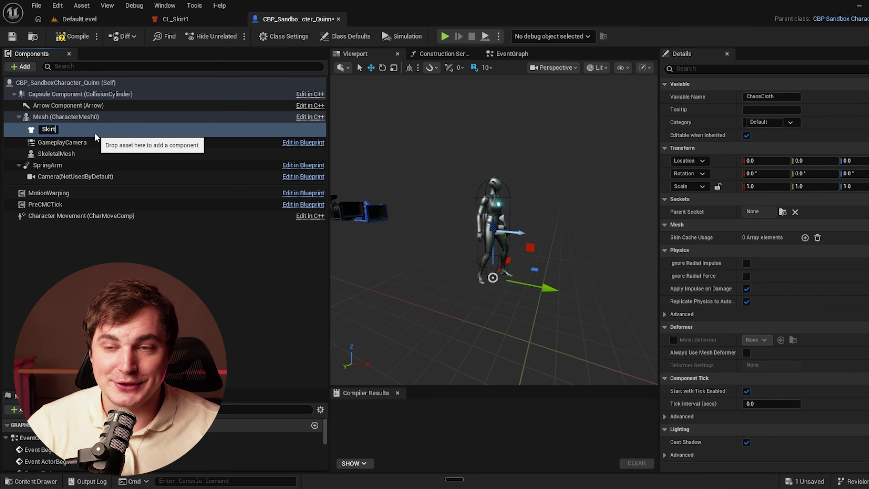
key("Return")
Assign CL_Skirt1 as the cloth asset of the new Skirt1 component.
scroll(788, 318, "down", 15)
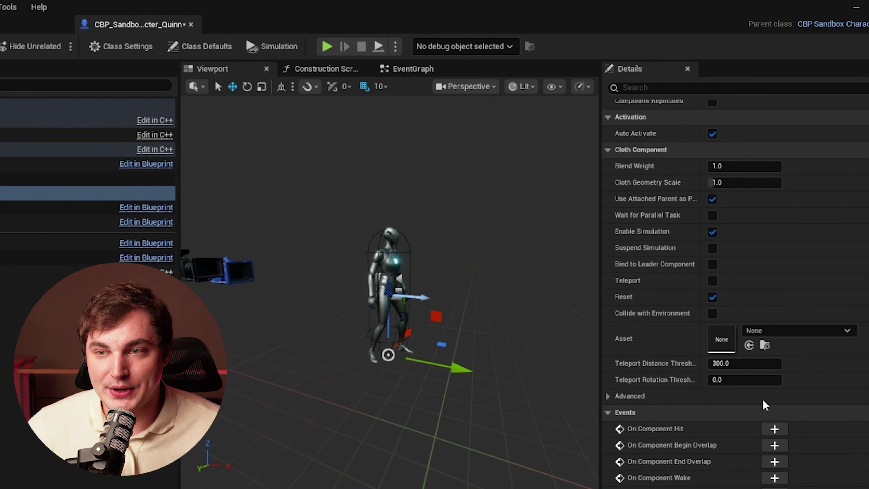
left_click(761, 330)
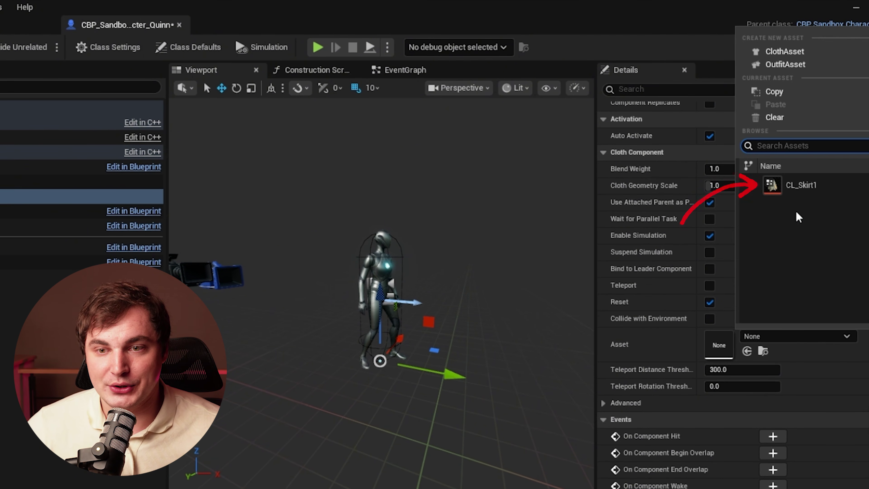
left_click(798, 206)
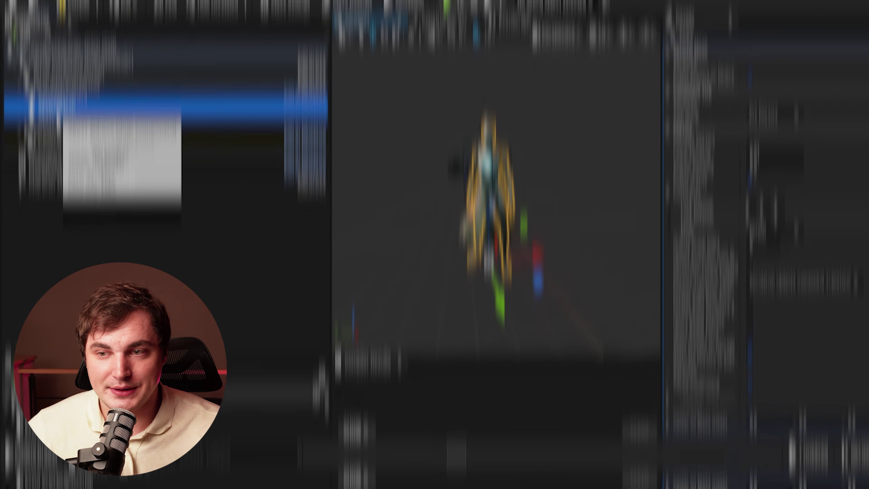
mouse_move(58, 191)
left_mouse_down()
mouse_move(77, 180)
mouse_move(64, 193)
mouse_move(70, 185)
left_mouse_up()
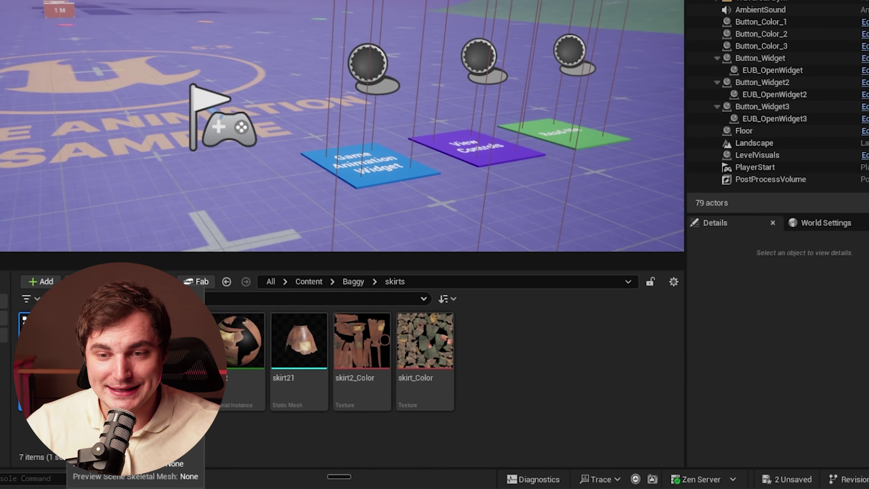
Paste a copy of the cloth asset in the skirts folder and set the CL_Skirt2 preview's skeletal mesh to BaggyScar.
key("ctrl+v")
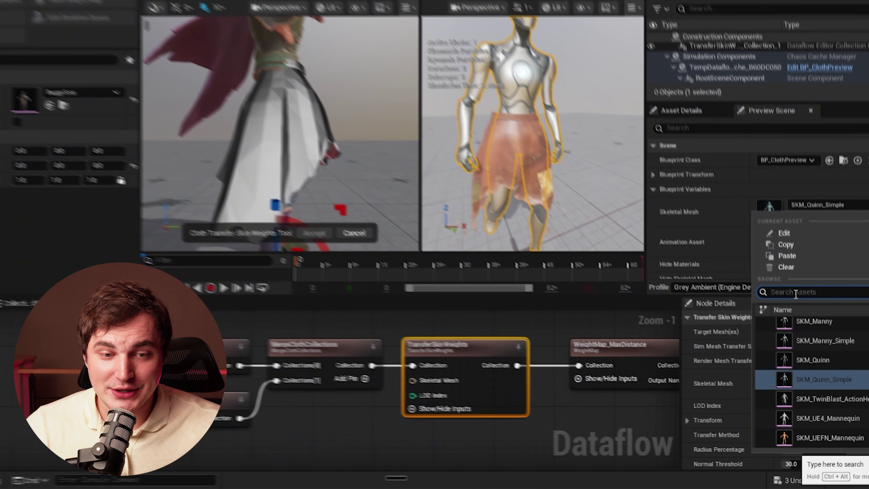
type("baggy")
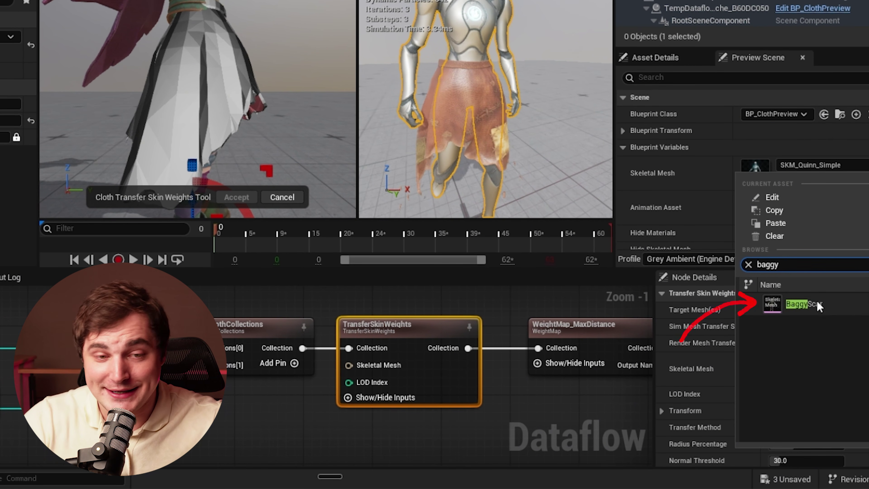
left_click(818, 306)
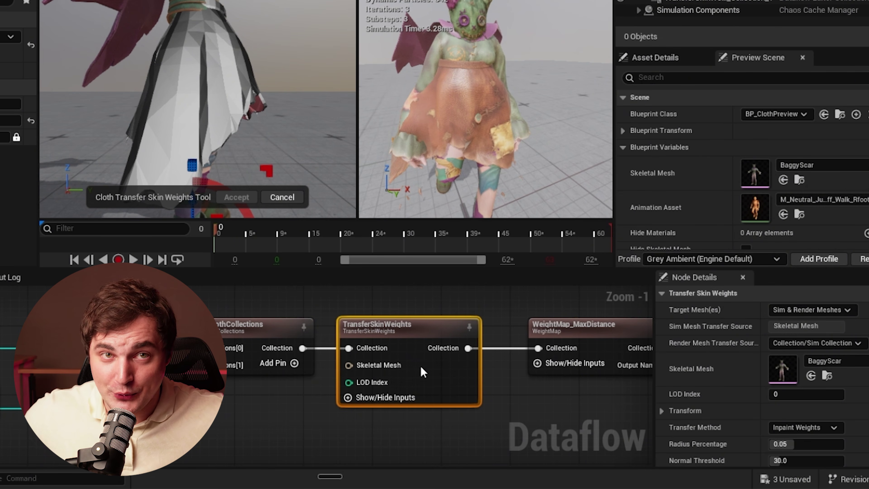
Choose the transfer method in the TransferSkinWeights node and review the CL_Skirt2 component's settings in the Baggy character blueprint.
scroll(803, 409, "down", 1)
left_click(803, 407)
left_click(807, 427)
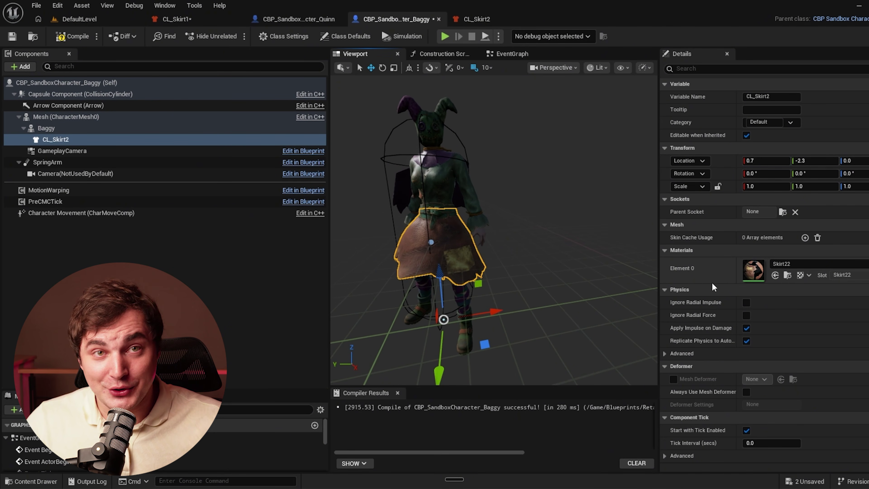
scroll(772, 348, "down", 15)
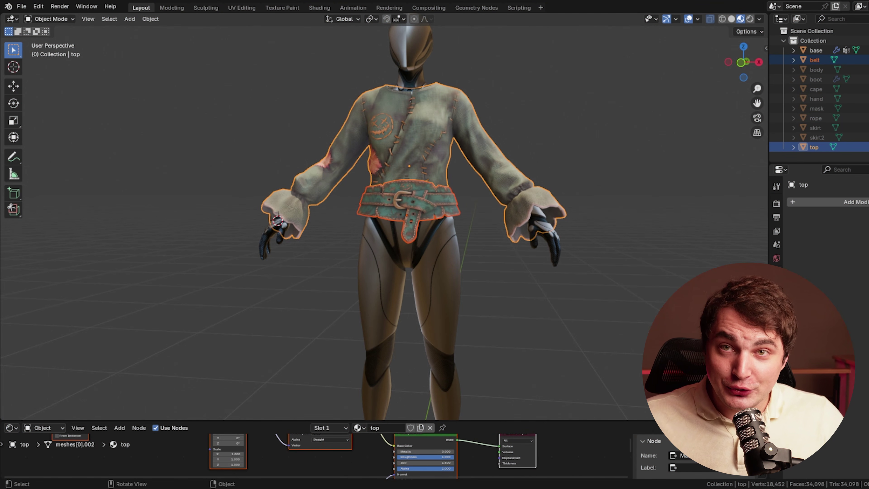
Switch to Blender, view the clothed mannequin from the front, and select the belt and top meshes together.
middle_click_drag(404, 240, 433, 240)
middle_click_drag(433, 239, 397, 273, "shift")
middle_click_drag(397, 273, 379, 259, "shift")
key("KP_1")
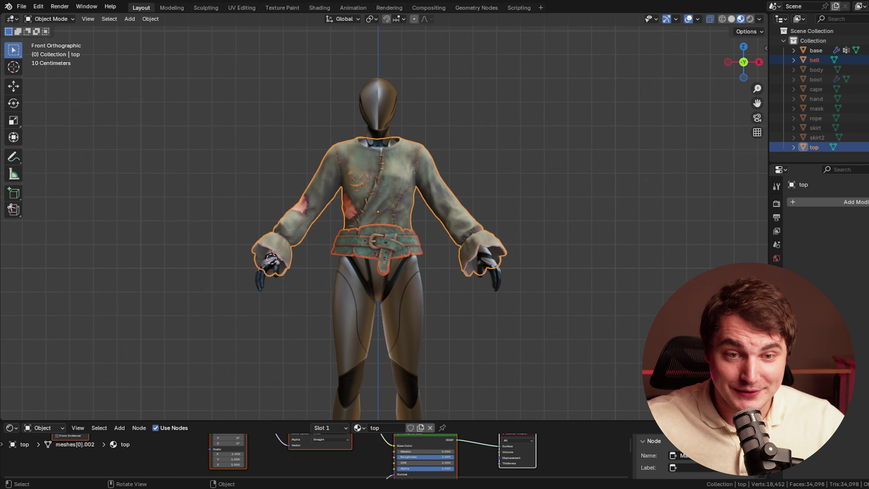
left_click(378, 244)
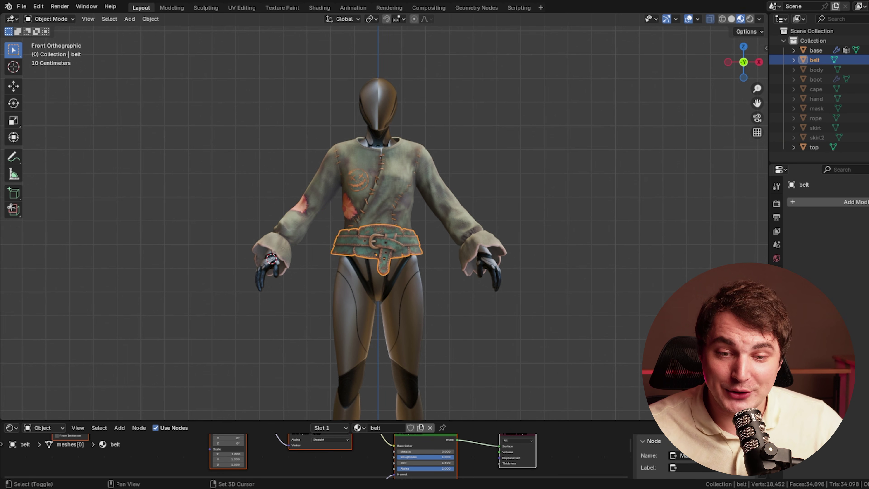
left_click(380, 202, "shift")
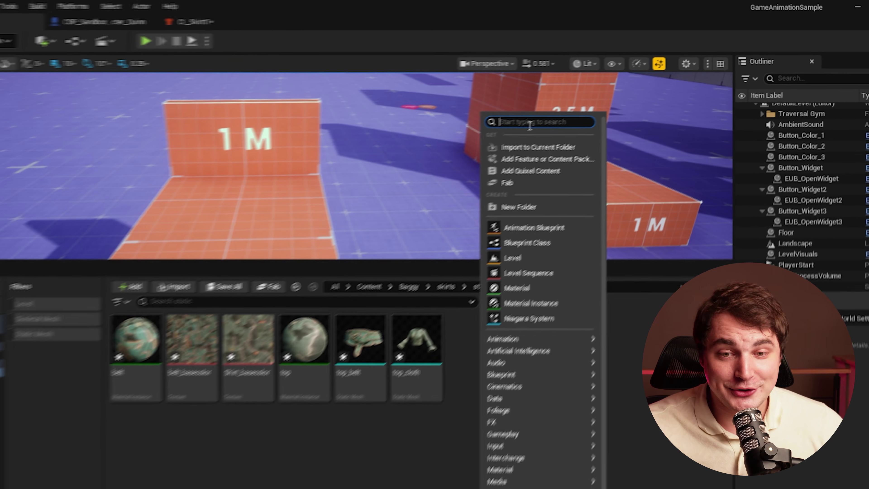
Switch to Unreal Engine and create a cloth asset named CL_Top in the static folder using the Static Mesh Cloth template.
type("cloth")
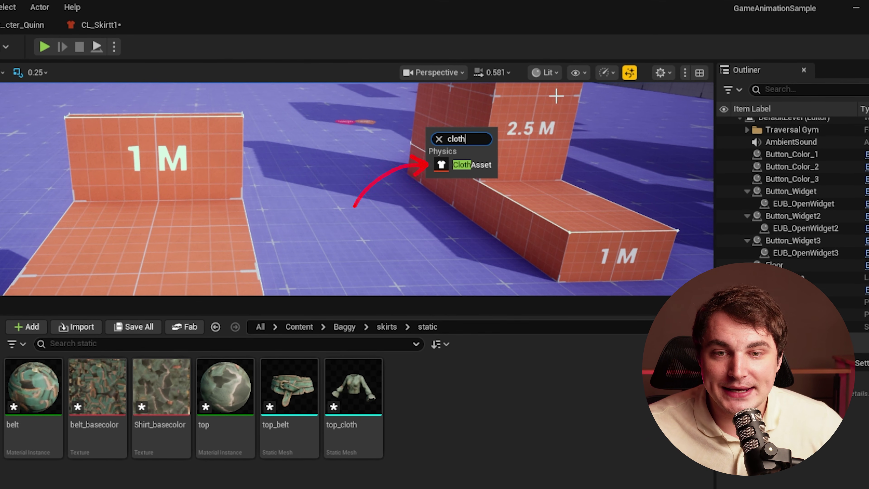
left_click(469, 167)
type("CL_Top")
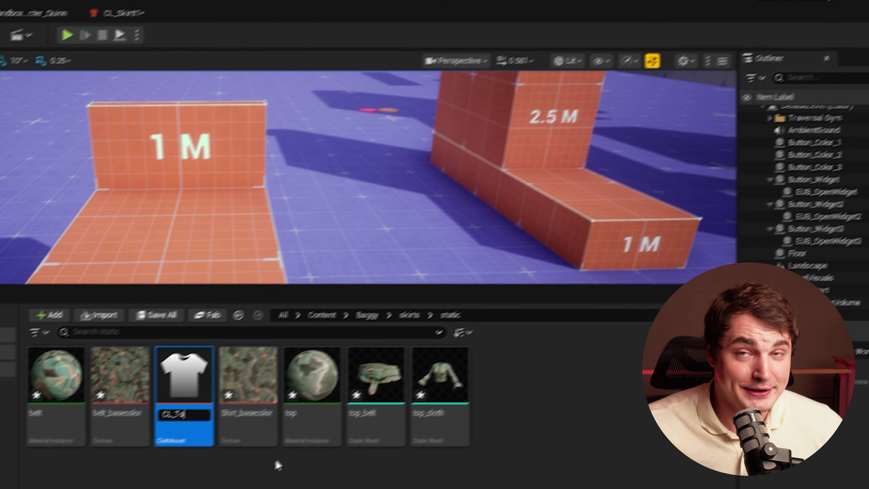
key("Return")
left_click(353, 192)
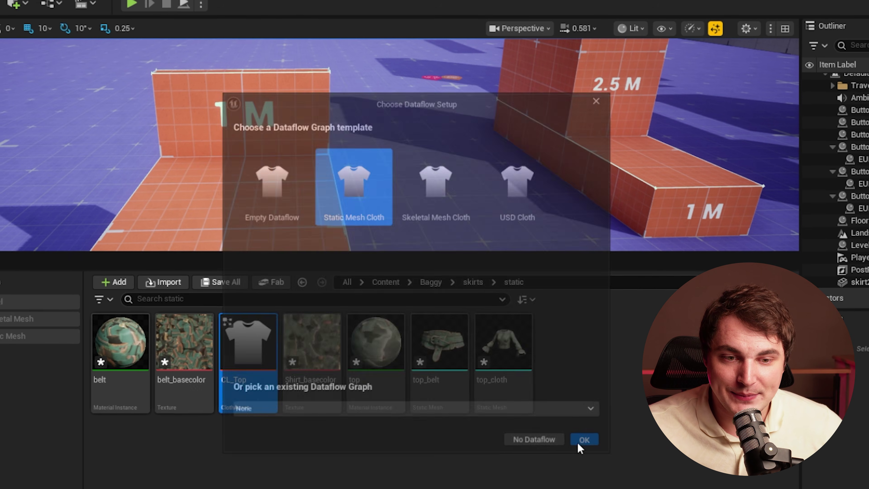
left_click(588, 444)
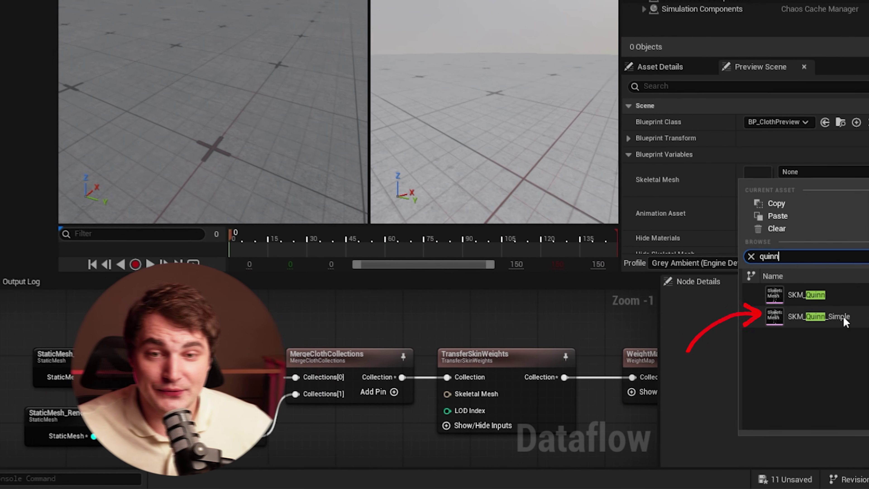
Assign SKM_Quinn_Simple as the skeletal mesh of both the preview scene and the TransferSkinWeights node, and dismiss the error notification.
left_click(823, 336)
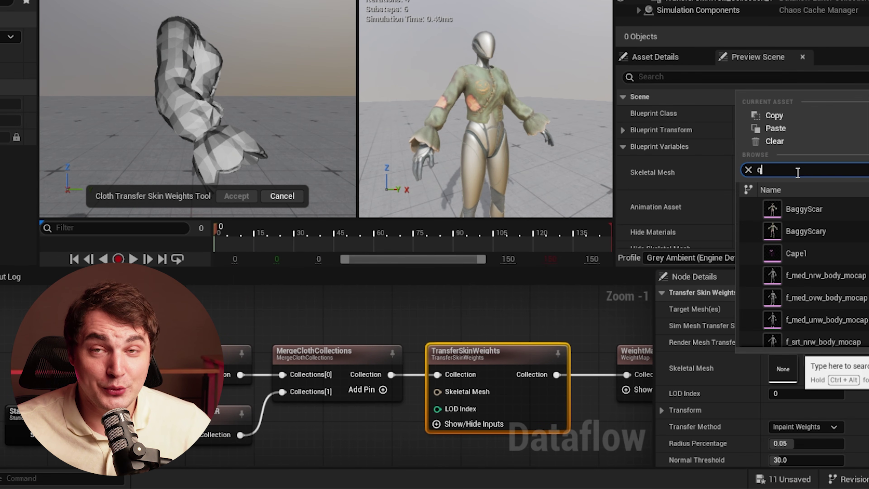
type("ui")
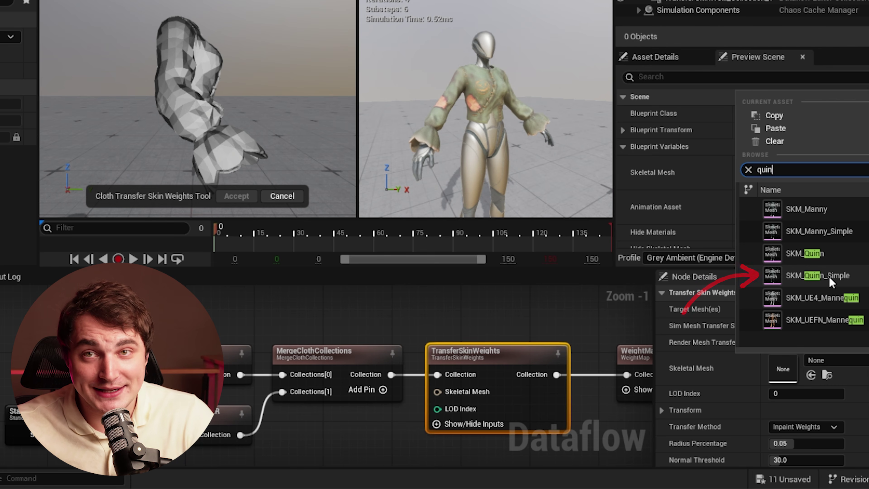
left_click(821, 277)
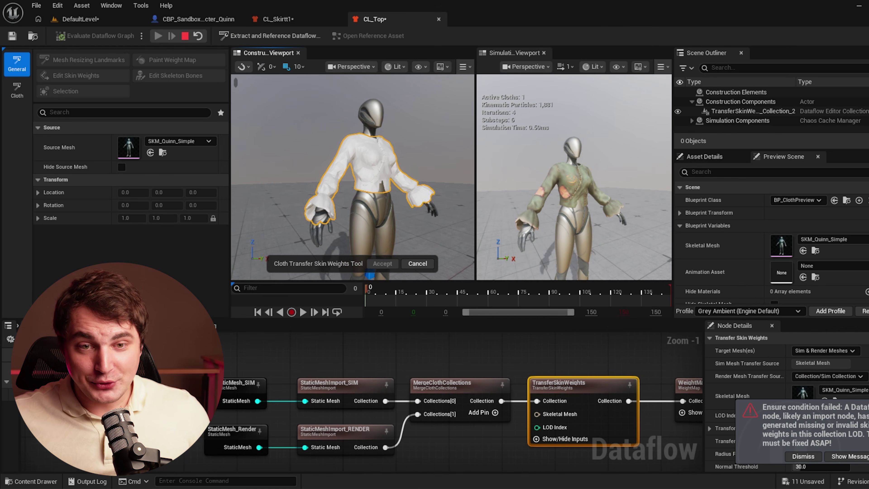
left_click(803, 457)
Examine the TransferSkinWeights node's settings, keeping Sim & Render Meshes as the target and reviewing its transfer method and smoothing options.
scroll(840, 427, "down", 2)
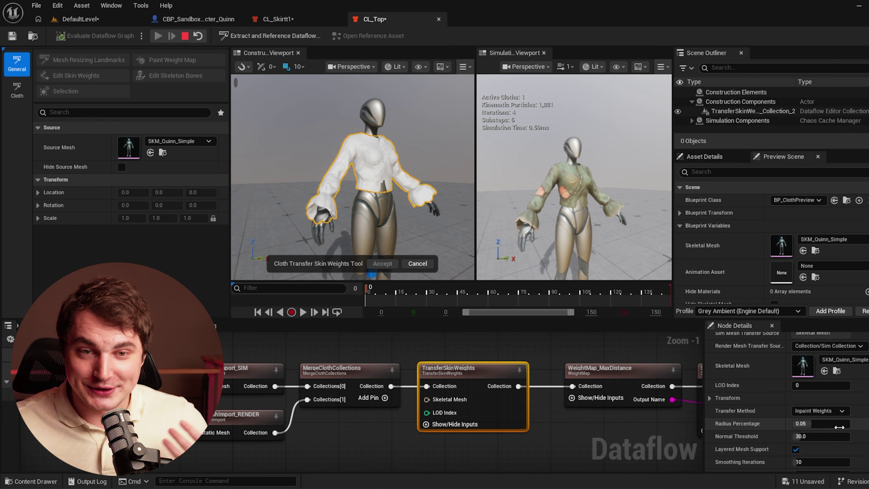
scroll(824, 416, "down", 1)
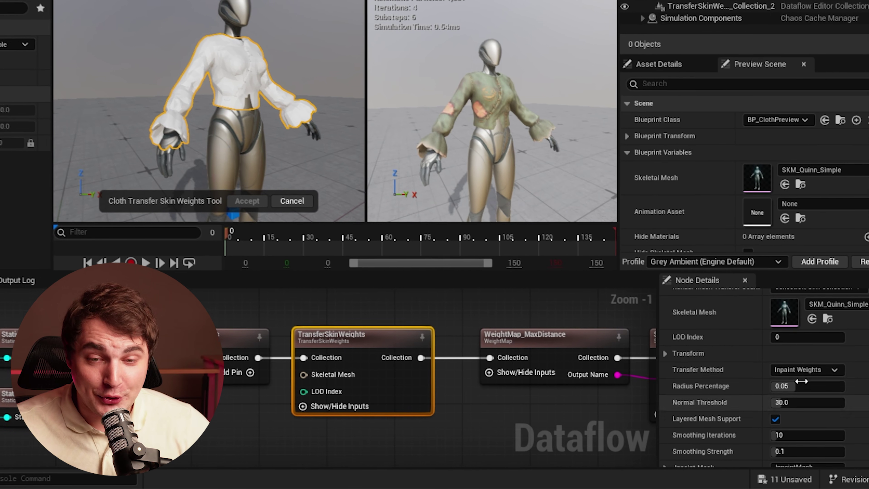
scroll(821, 412, "up", 2)
scroll(824, 387, "up", 1)
left_click(822, 309)
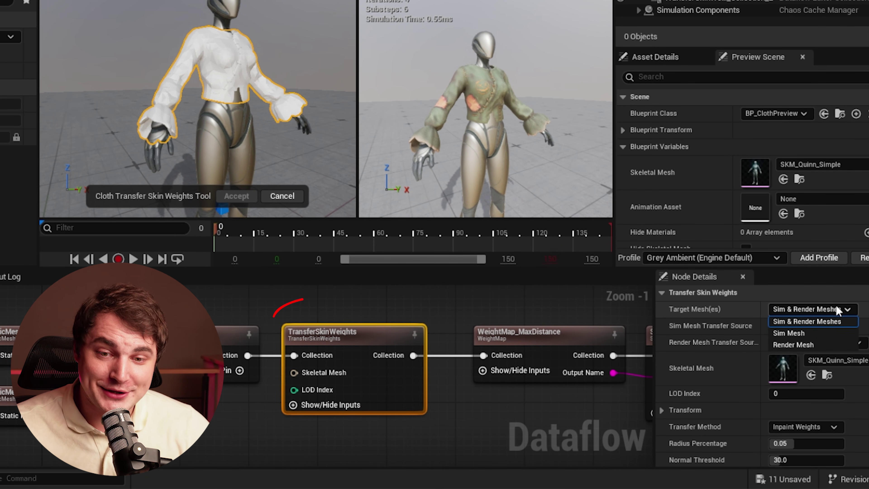
left_click(829, 322)
scroll(797, 418, "down", 2)
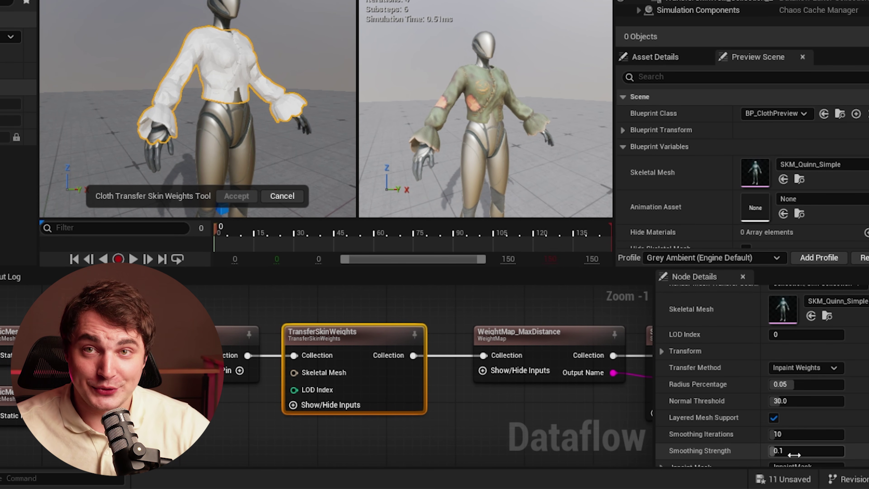
left_click(804, 367)
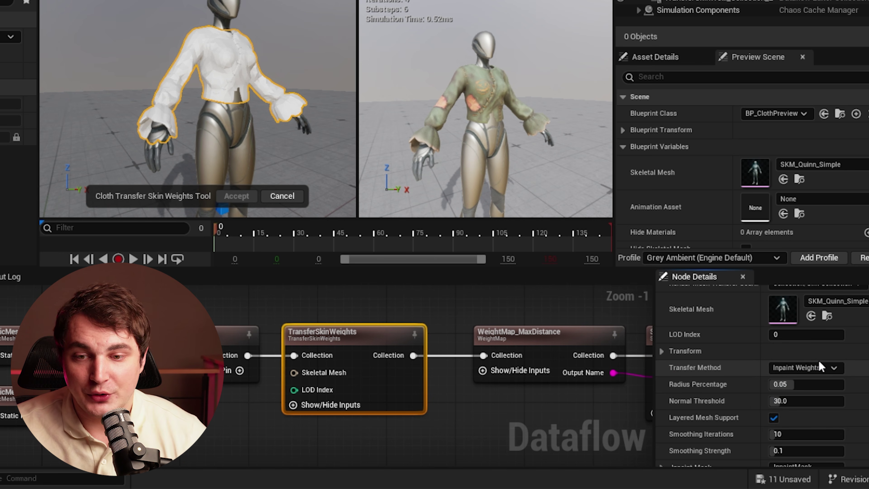
scroll(338, 359, "down", 3)
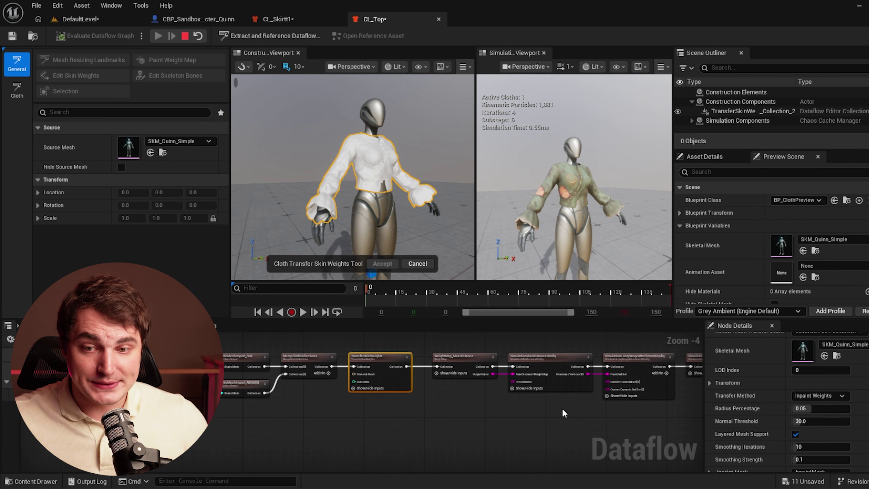
Add a TransformPositions node beside the ClothAssetTerminal node at the end of the CL_Top dataflow graph.
right_click_drag(564, 414, 490, 428)
scroll(485, 424, "up", 1)
right_click_drag(615, 423, 374, 437)
scroll(506, 428, "down", 2)
right_click_drag(605, 425, 489, 408)
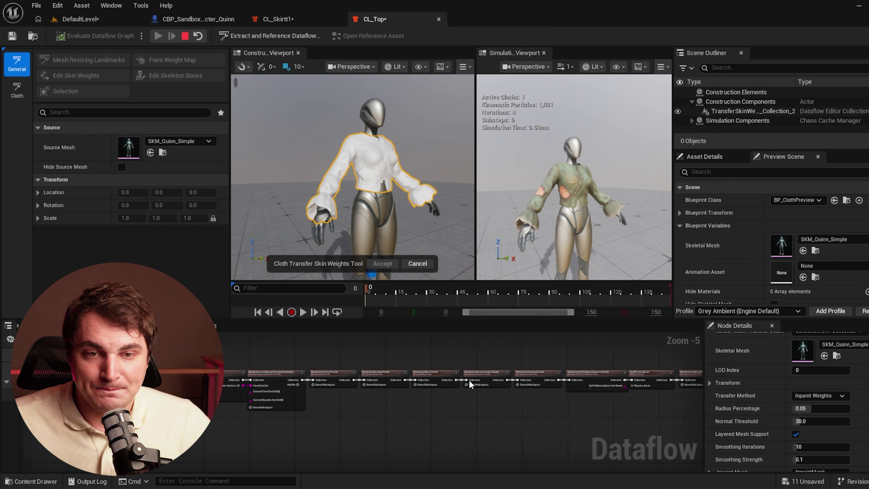
right_click_drag(544, 422, 402, 413)
scroll(514, 415, "up", 1)
right_click_drag(529, 418, 386, 412)
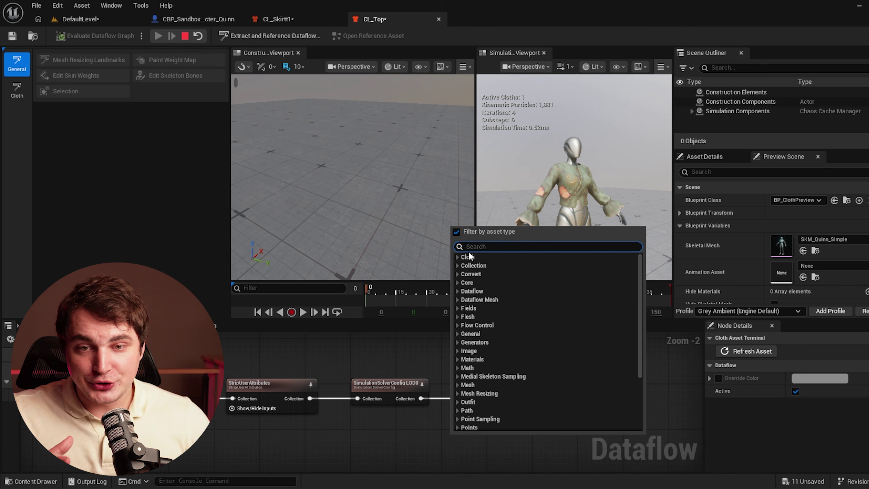
type("trans")
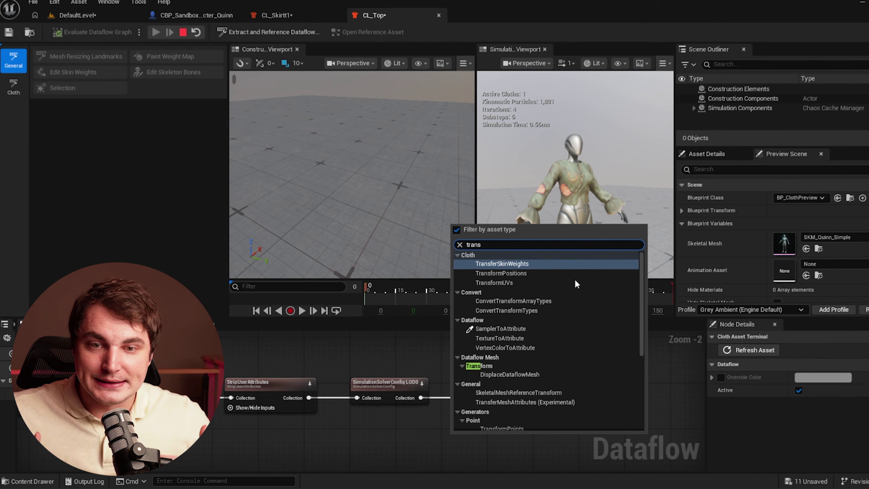
left_click(514, 277)
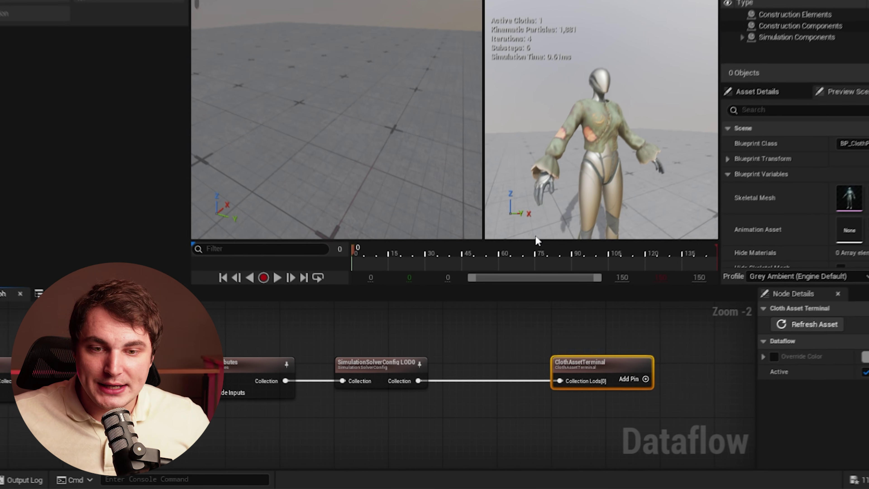
Wire the TransformPositions node between SimulationSolverConfig LOD0 and ClothAssetTerminal, align it in the row, and select it.
left_click_drag(457, 454, 417, 372)
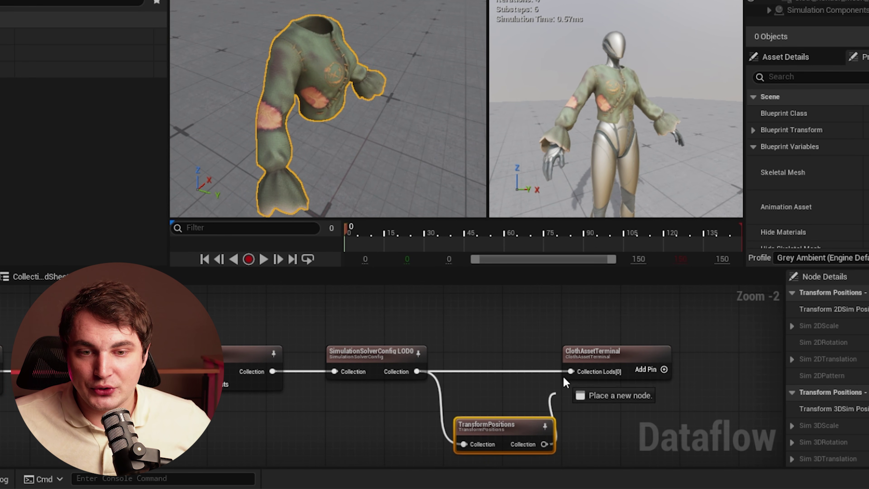
left_click_drag(517, 420, 513, 347)
left_click(542, 402)
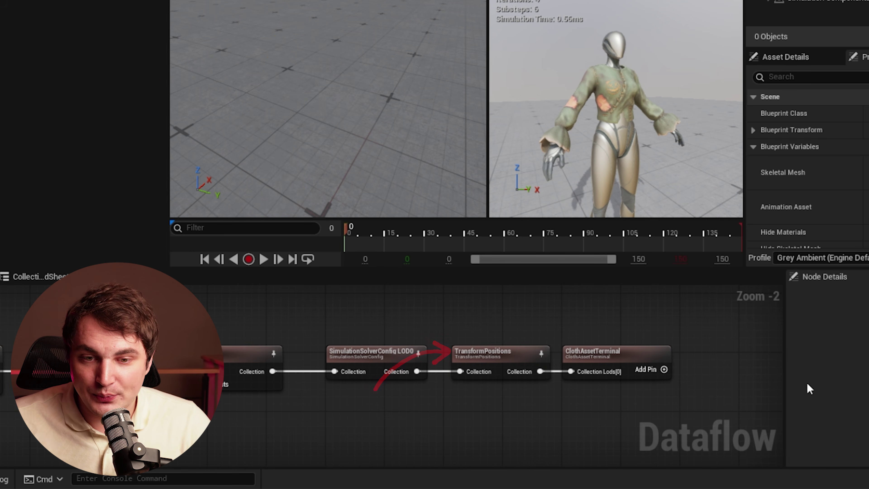
left_click(505, 362)
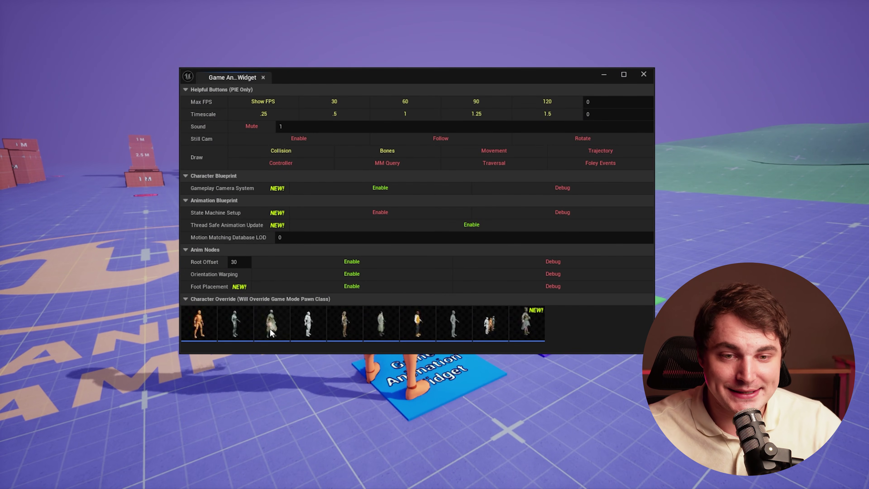
Override the played character with the mannequin in the ragged dress and run it around to test the cloth.
left_click(270, 325)
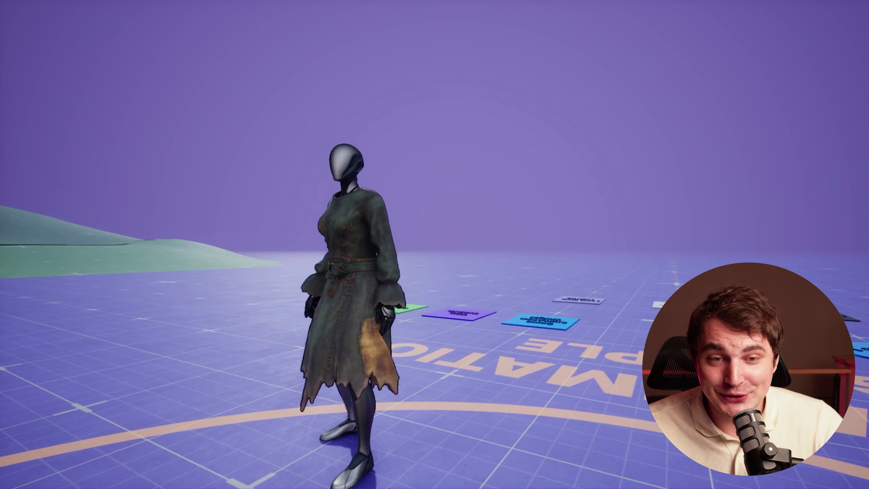
key("w")
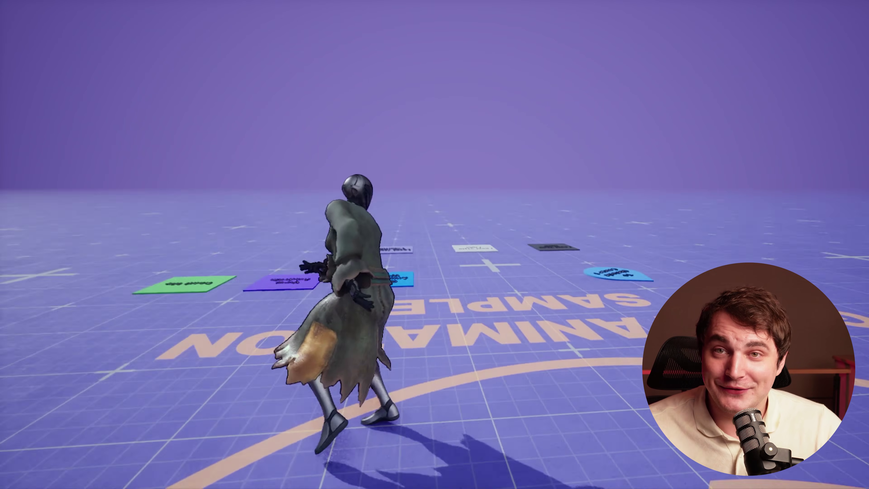
key("v")
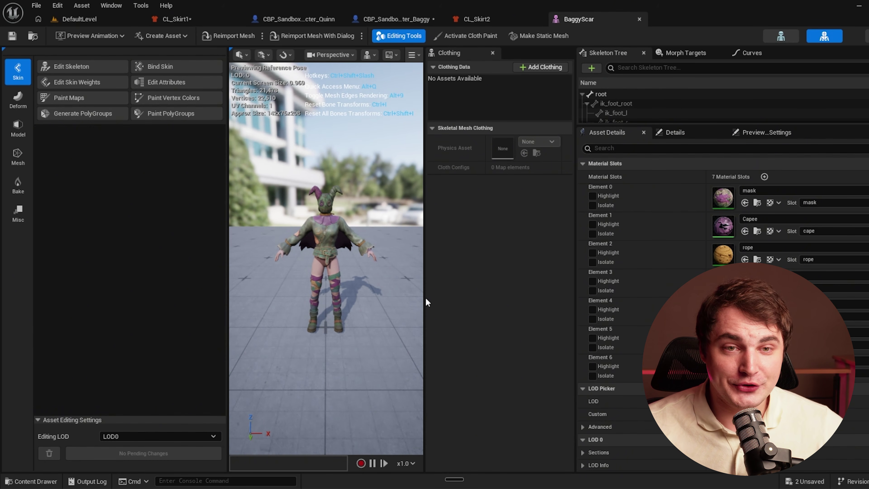
Create clothing data named BaggyScar_Clothing from the cape section of the BaggyScar mesh and select it in the clothing data.
left_click_drag(425, 301, 469, 297)
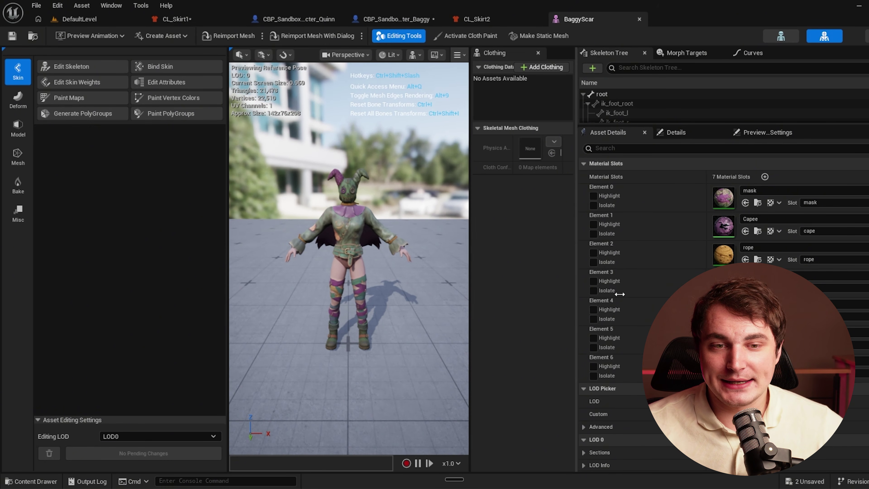
left_click_drag(610, 294, 668, 295)
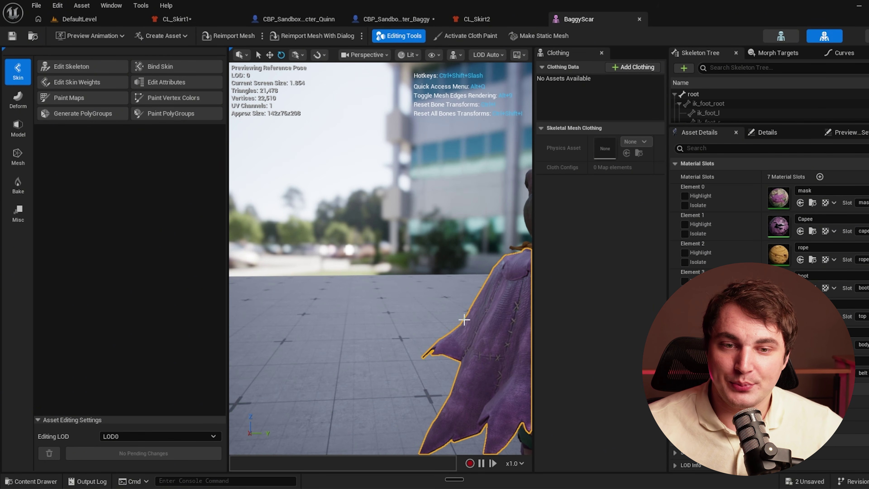
right_click_drag(465, 319, 531, 319)
right_click_drag(381, 259, 507, 261)
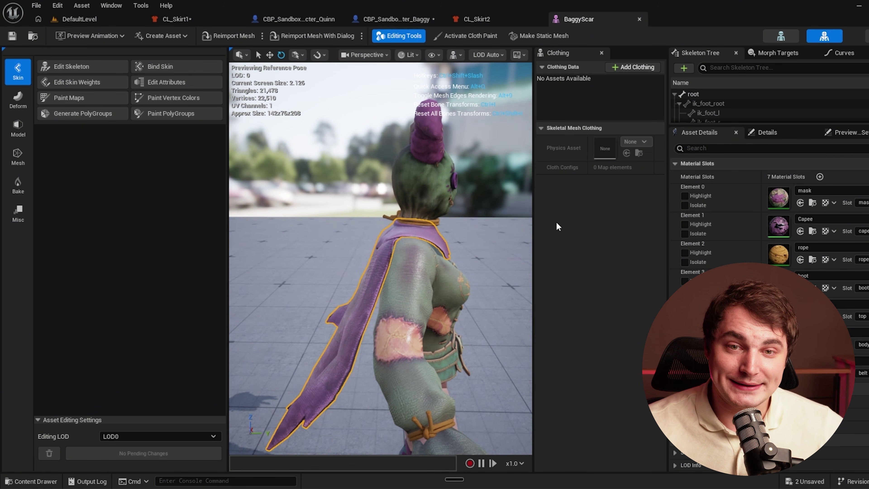
right_click(369, 289)
mouse_move(464, 353)
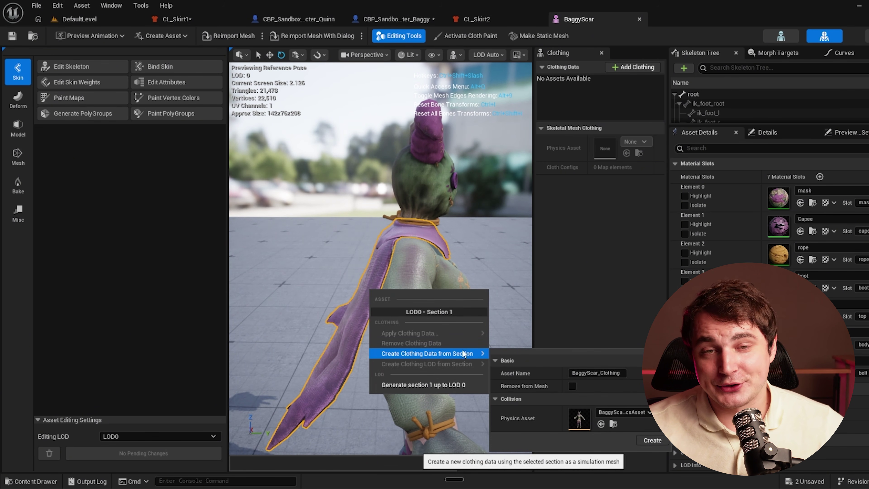
left_click(653, 440)
left_click(582, 80)
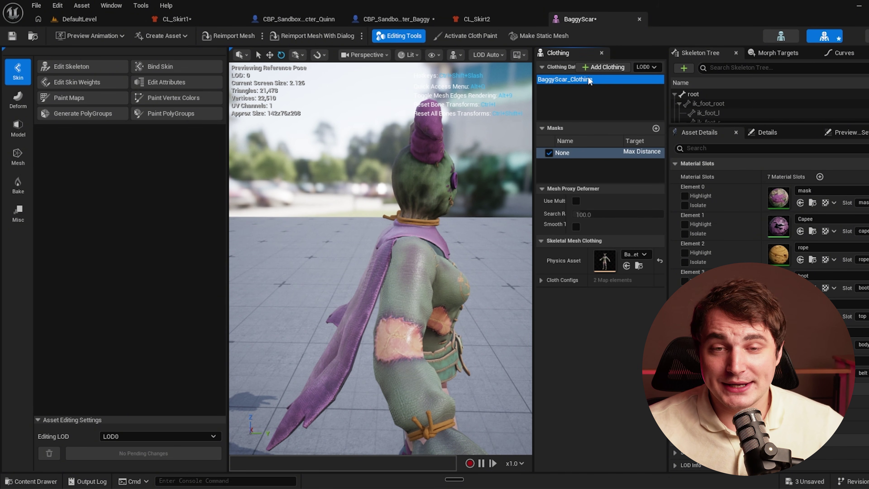
Activate cloth painting for BaggyScar_Clothing and paint Max Distance over the cape below the collar with paint value 10.
left_click(466, 36)
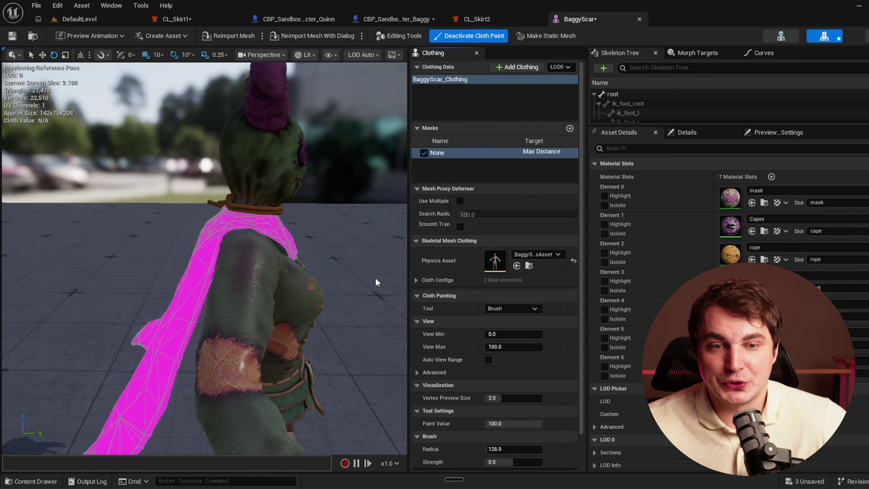
left_click_drag(408, 287, 418, 287)
right_click_drag(326, 307, 327, 306)
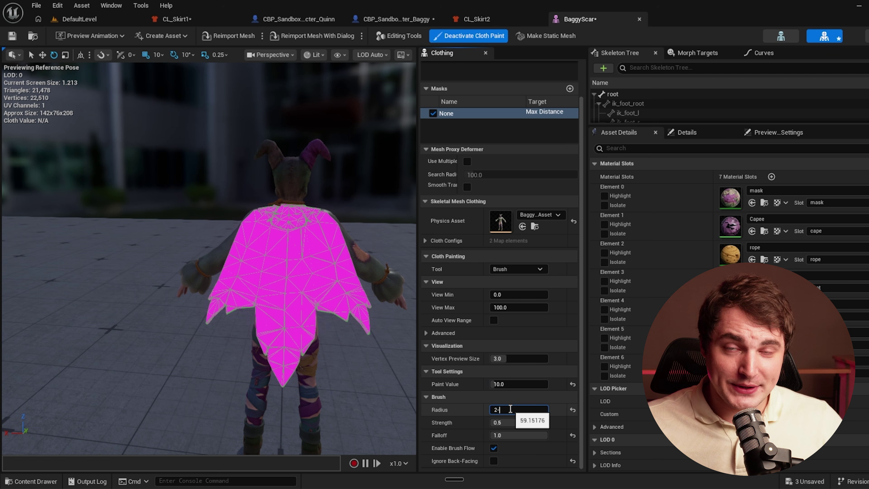
mouse_move(284, 370)
left_mouse_down()
mouse_move(253, 349)
mouse_move(236, 305)
mouse_move(353, 307)
mouse_move(298, 308)
mouse_move(223, 292)
left_mouse_up()
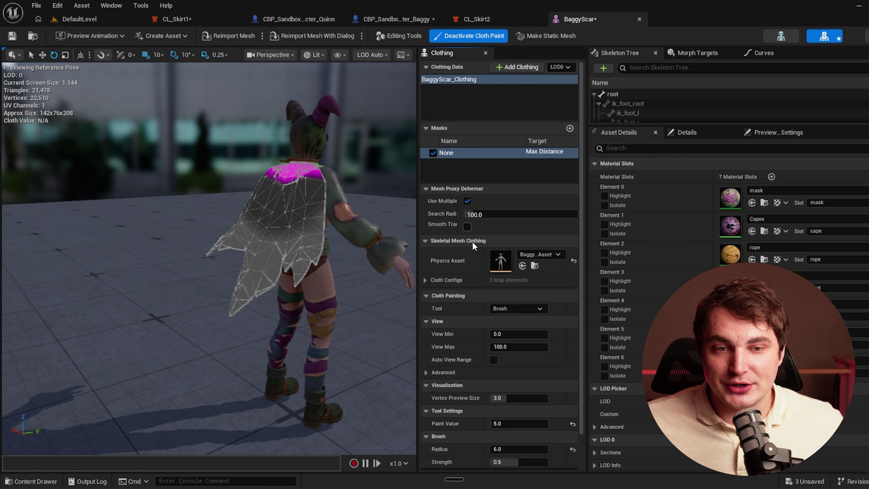
Enable Smooth Transition for the mesh proxy deformer and leave cloth painting mode.
left_click(467, 226)
scroll(489, 261, "down", 2)
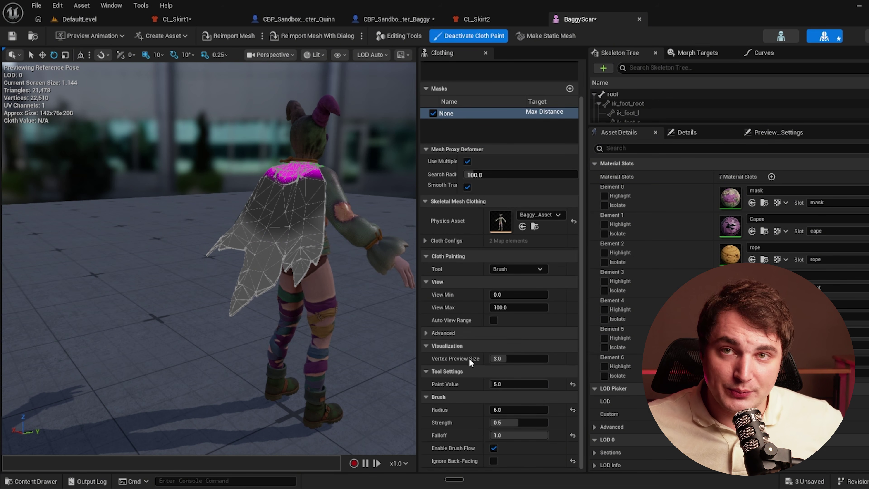
scroll(469, 211, "up", 2)
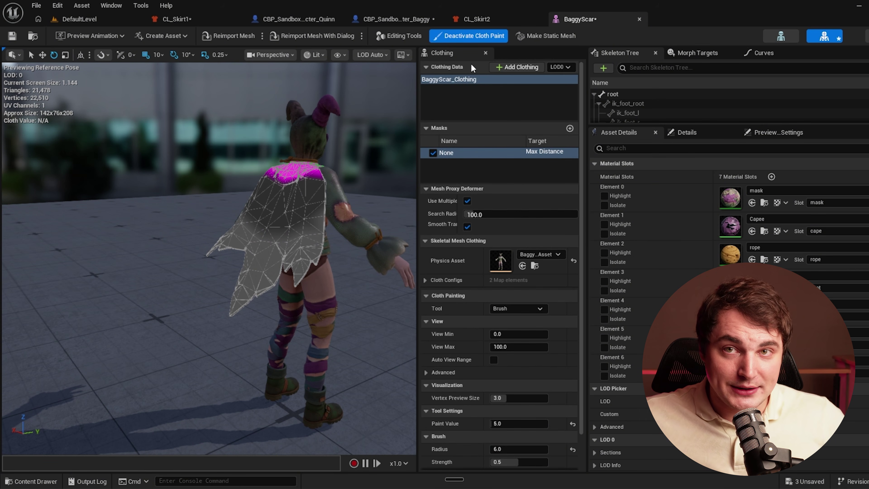
left_click(474, 36)
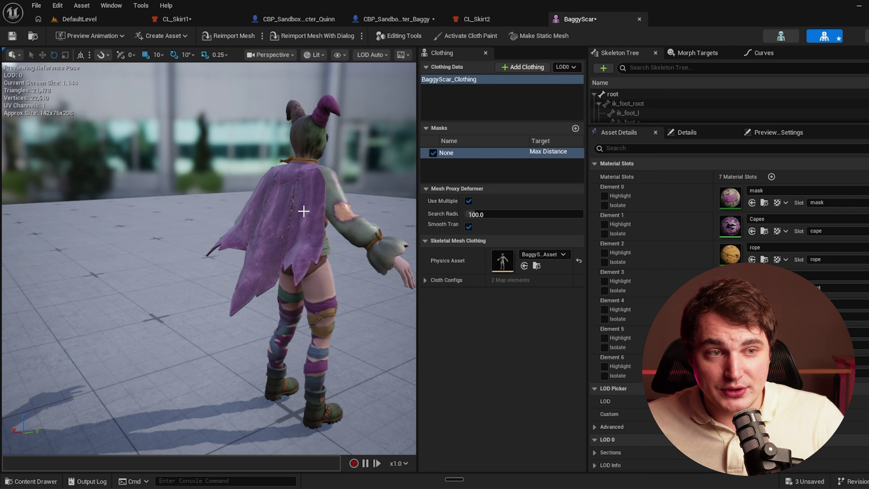
Apply BaggyScar_Clothing - LOD0 to the cape section and view the simulated cape from behind.
right_click(303, 211)
mouse_move(356, 255)
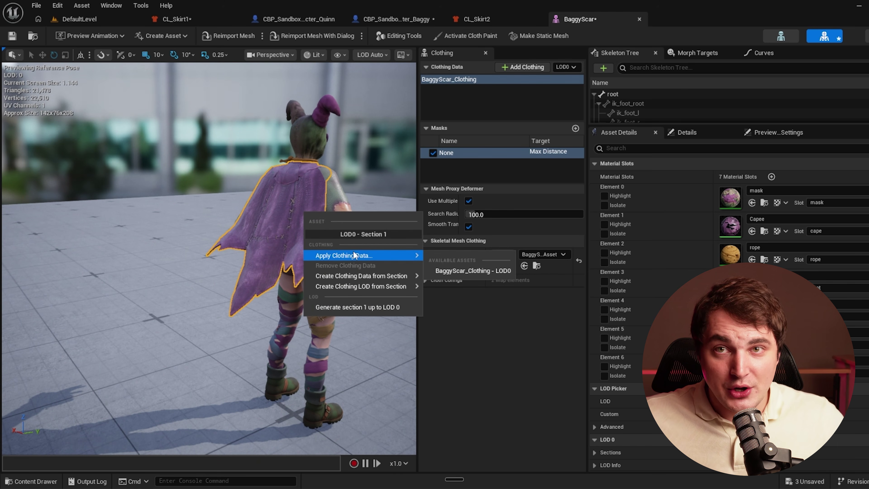
left_click(462, 266)
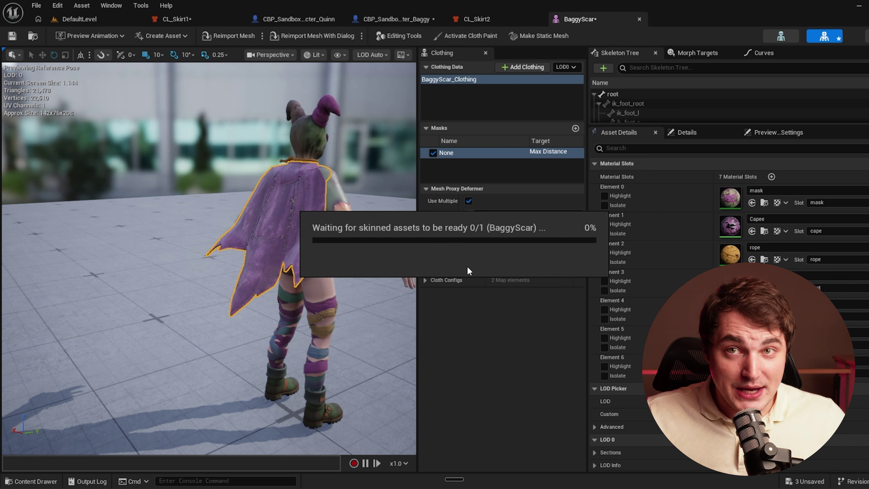
right_click_drag(260, 289, 308, 286)
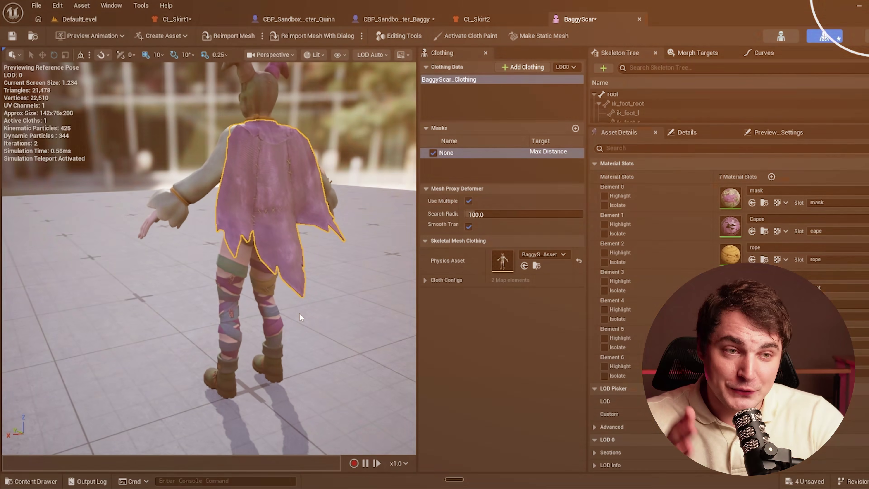
Set the Subdivision Count to 2 in the simulation settings of the shared Chaos Cloth config.
left_click(425, 280)
left_click(433, 293)
left_click(432, 382)
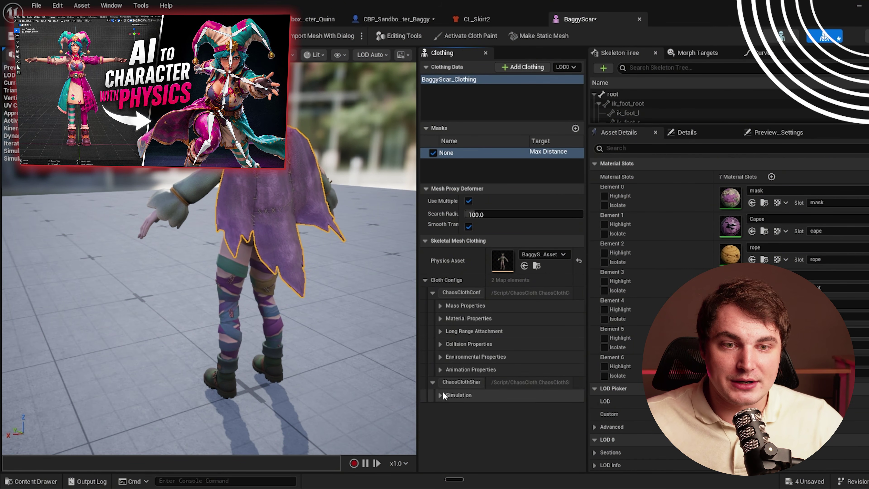
left_click(441, 395)
left_click(509, 435)
type("2")
key("Return")
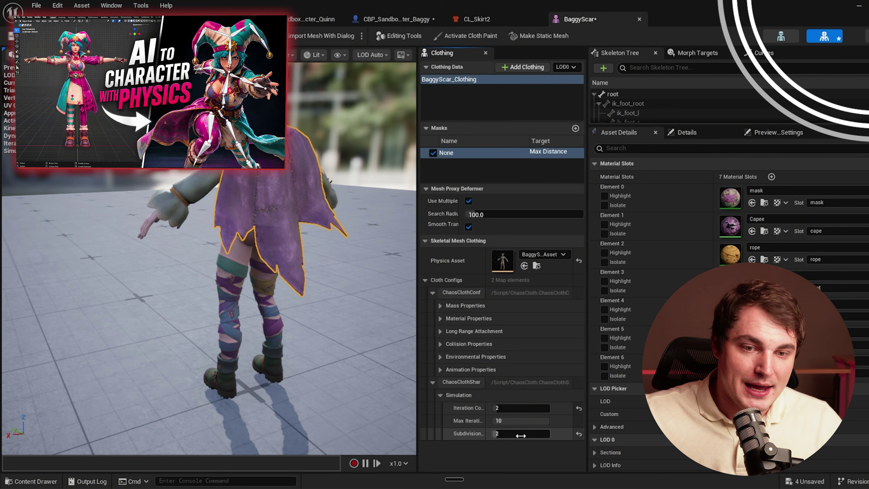
Try a Damping Coefficient of 1 in the cape's environmental properties, and settle on about 0.175.
left_click(440, 357)
scroll(455, 305, "down", 3)
left_click(507, 309)
type("1")
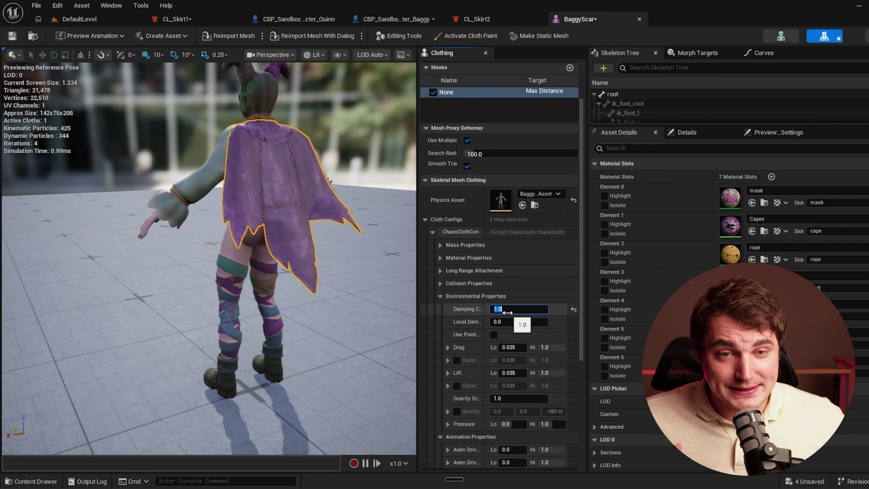
key("Return")
left_click(493, 309)
type("0")
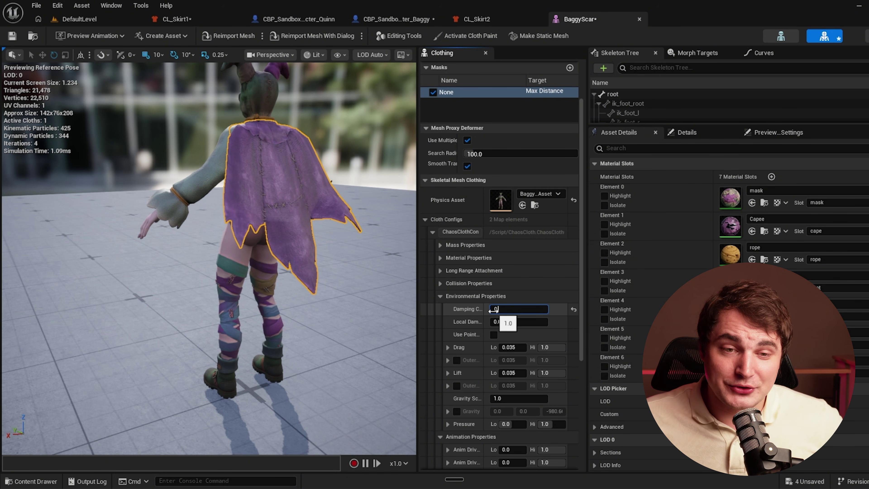
key("Escape")
left_click_drag(418, 325, 368, 325)
left_click_drag(513, 309, 470, 309)
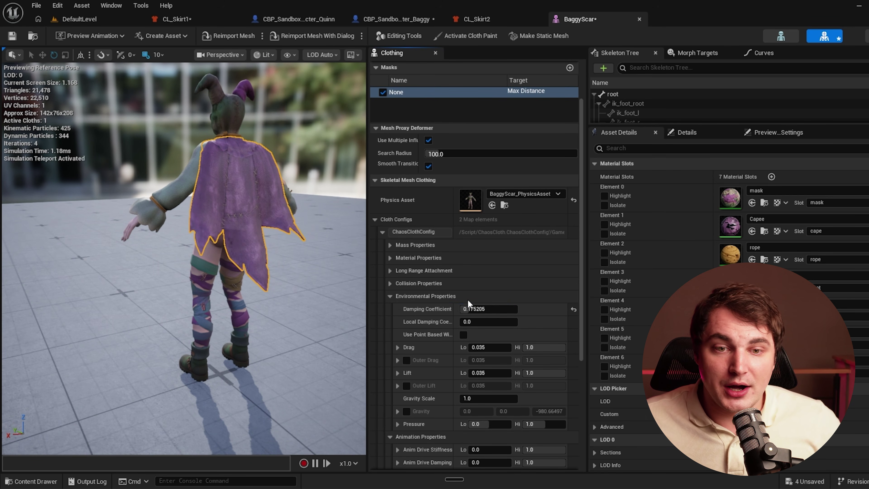
Try an Anim Drive Stiffness of 0.266, set the first two Linear Velocity Scale values to 1.0, and choose the fictitious forces method.
scroll(411, 367, "down", 3)
left_click_drag(486, 404, 479, 405)
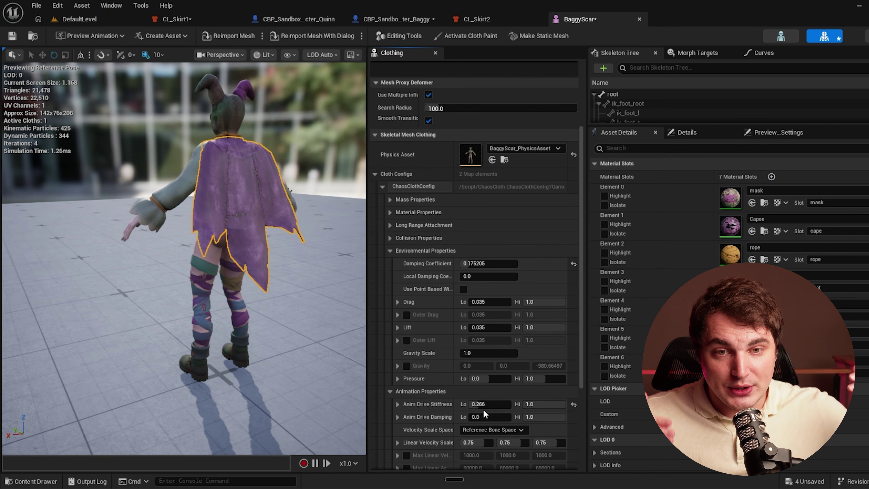
scroll(525, 416, "down", 2)
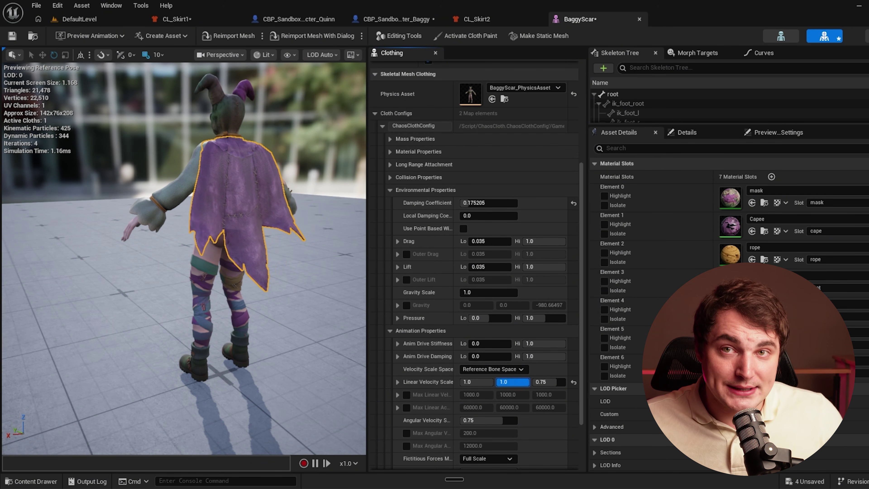
scroll(522, 405, "down", 1)
left_click(488, 428)
left_click(479, 455)
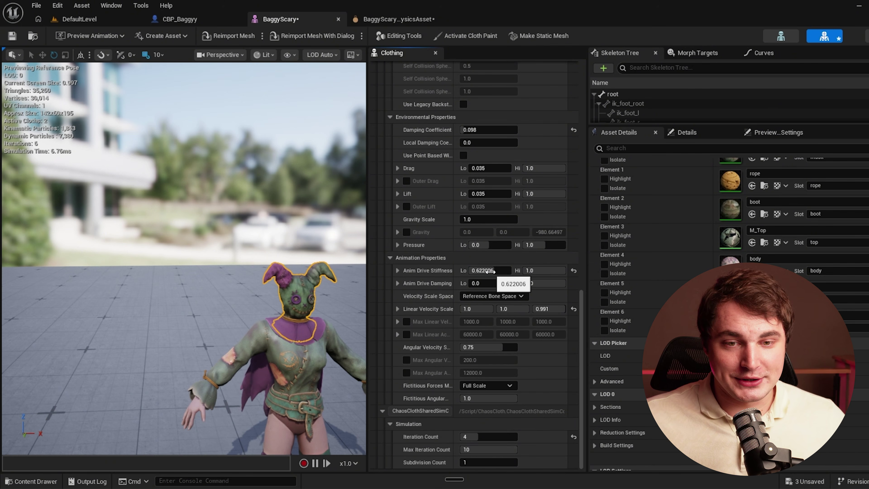
Tune the BaggyScary cloth with Anim Drive Stiffness about 0.48, Damping Coefficient about 0.114, and Gravity Scale 0.128.
left_click_drag(488, 270, 486, 270)
left_click_drag(466, 130, 466, 130)
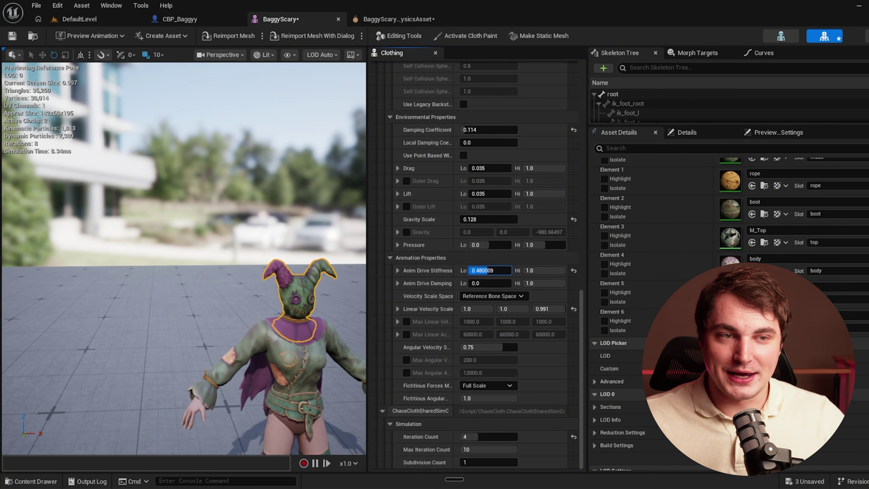
left_click_drag(489, 270, 488, 270)
left_click_drag(466, 130, 465, 130)
Play DefaultLevel and run the character forward to test the tuned cloth settings.
left_click(75, 20)
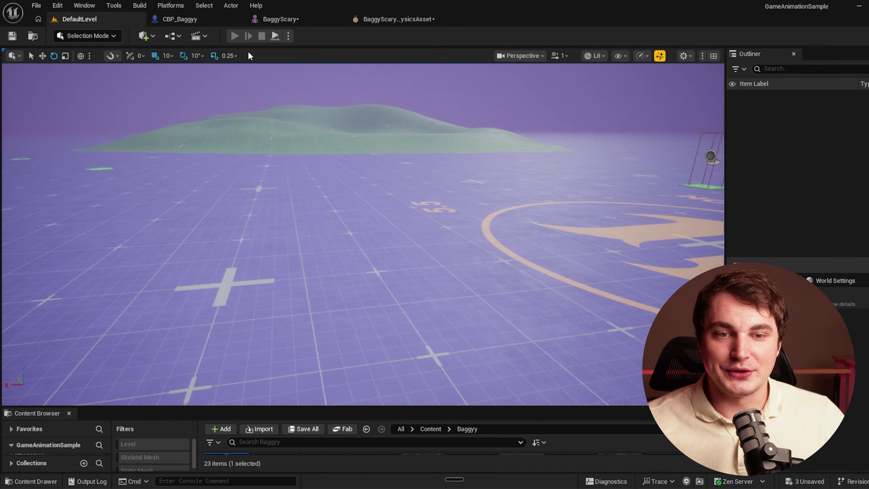
left_click(235, 38)
key("w")
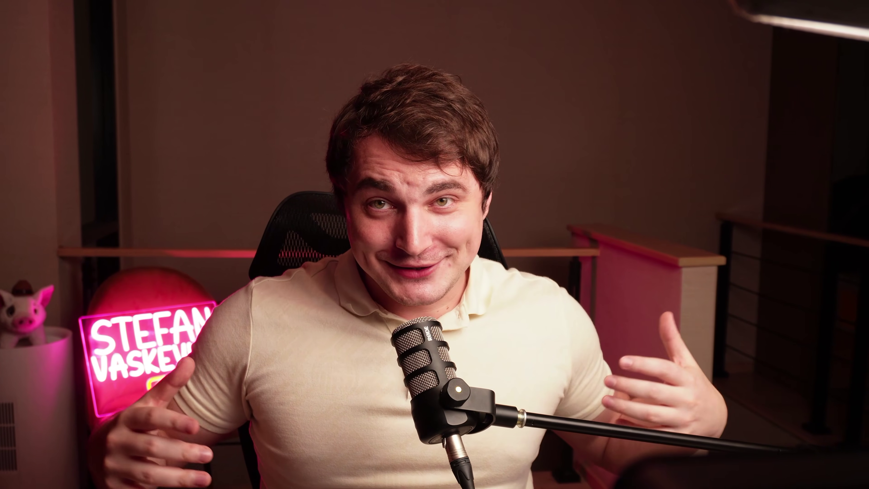